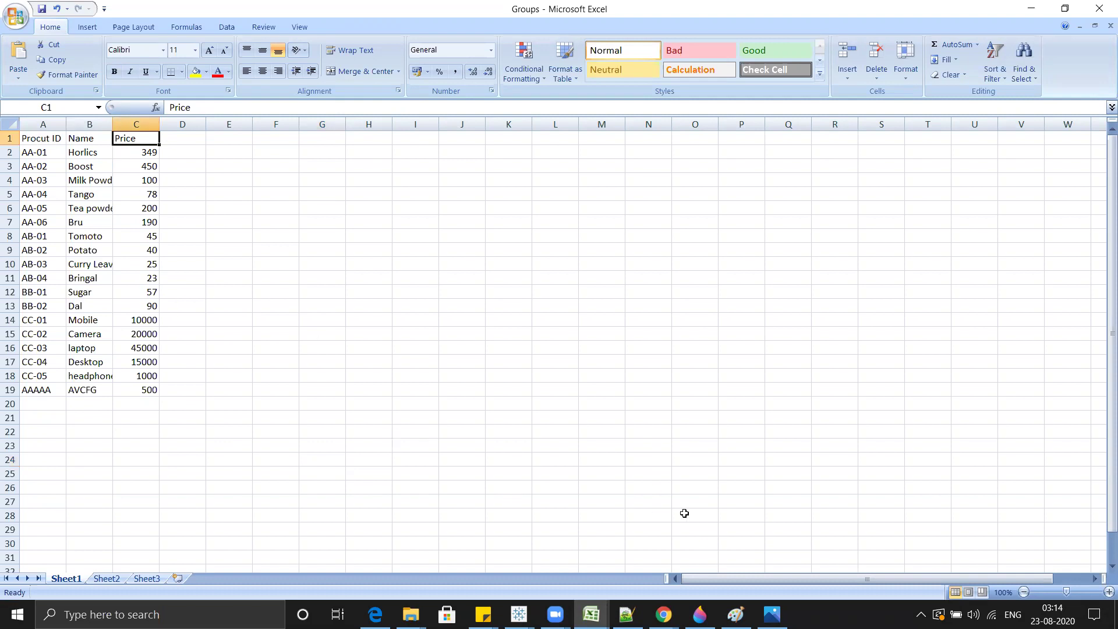
# Step: Switch to the Tableau Book2 workbook and build a table with Procut ID and Name on rows and Price as text
pyautogui.click(519, 614)
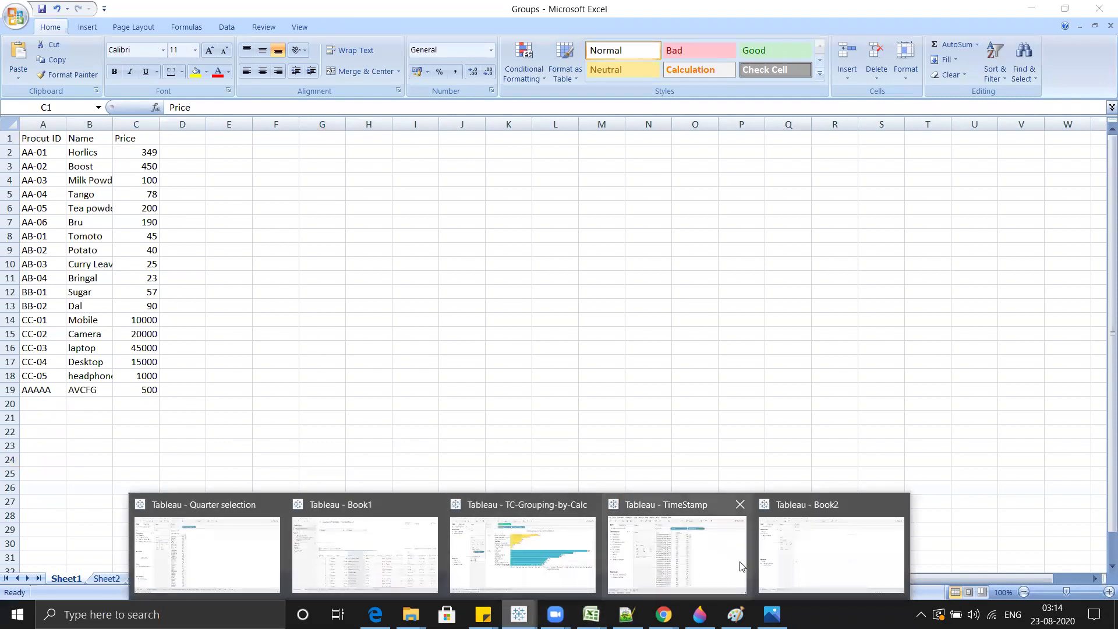
pyautogui.click(816, 561)
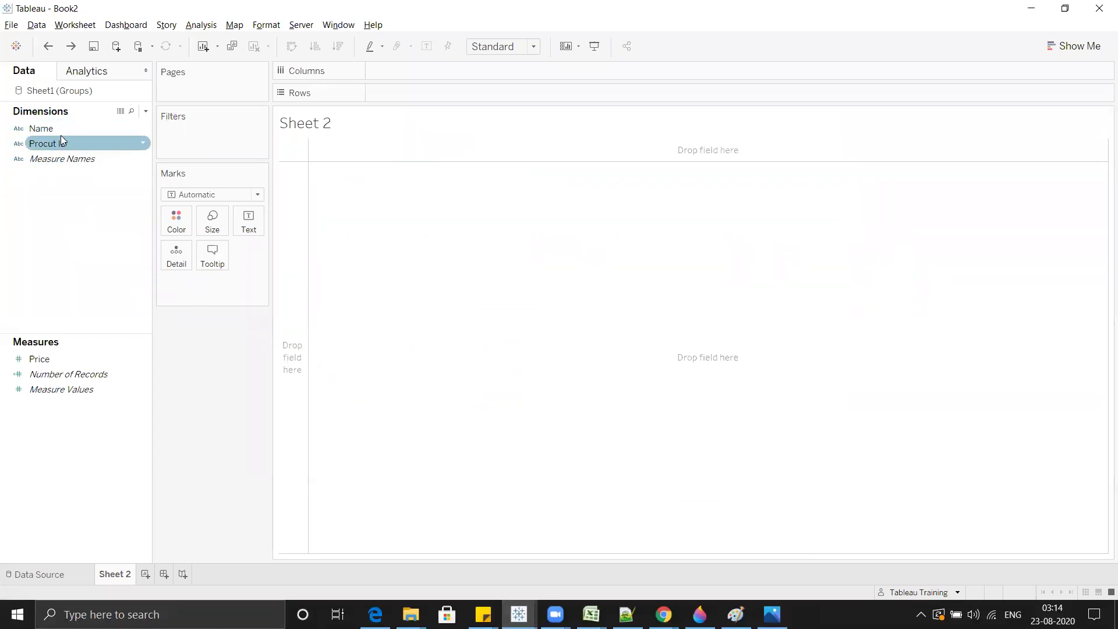
pyautogui.moveTo(61, 146); pyautogui.dragTo(392, 92)
pyautogui.moveTo(41, 129); pyautogui.dragTo(508, 92)
pyautogui.moveTo(40, 359); pyautogui.dragTo(250, 227)
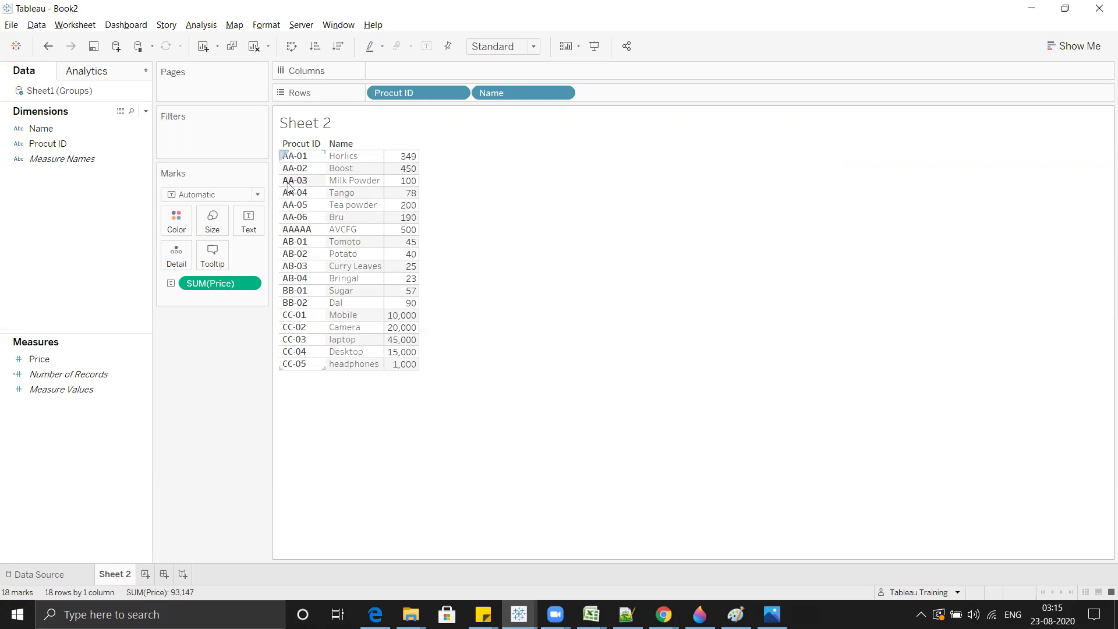
# Step: Examine the AA, AB and CC product ID rows in the table to see which products belong together
pyautogui.click(304, 161)
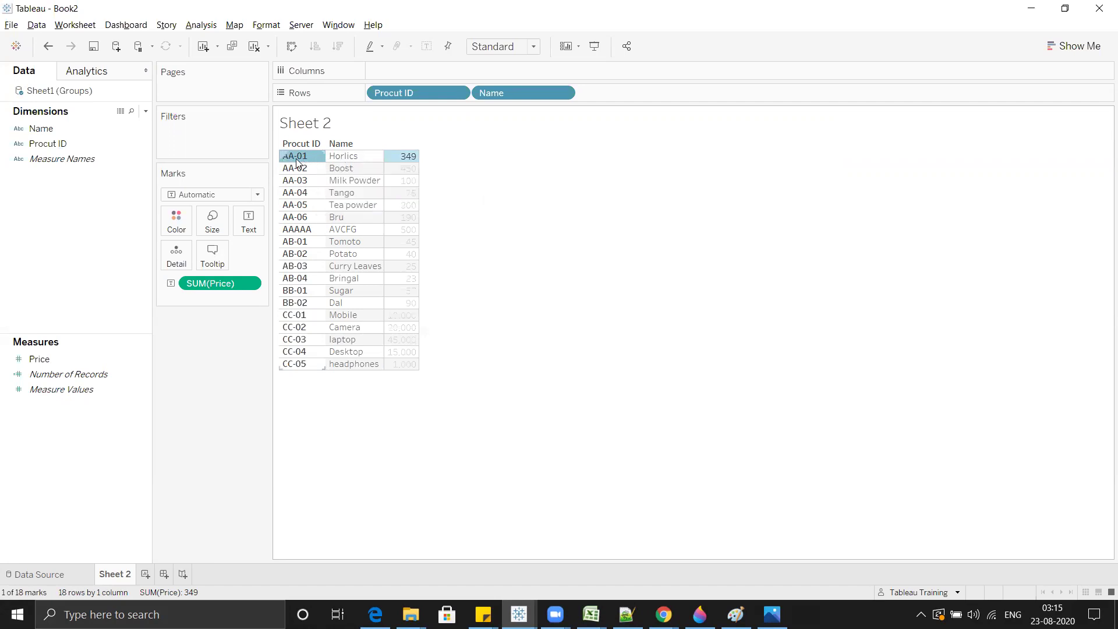
pyautogui.click(295, 163)
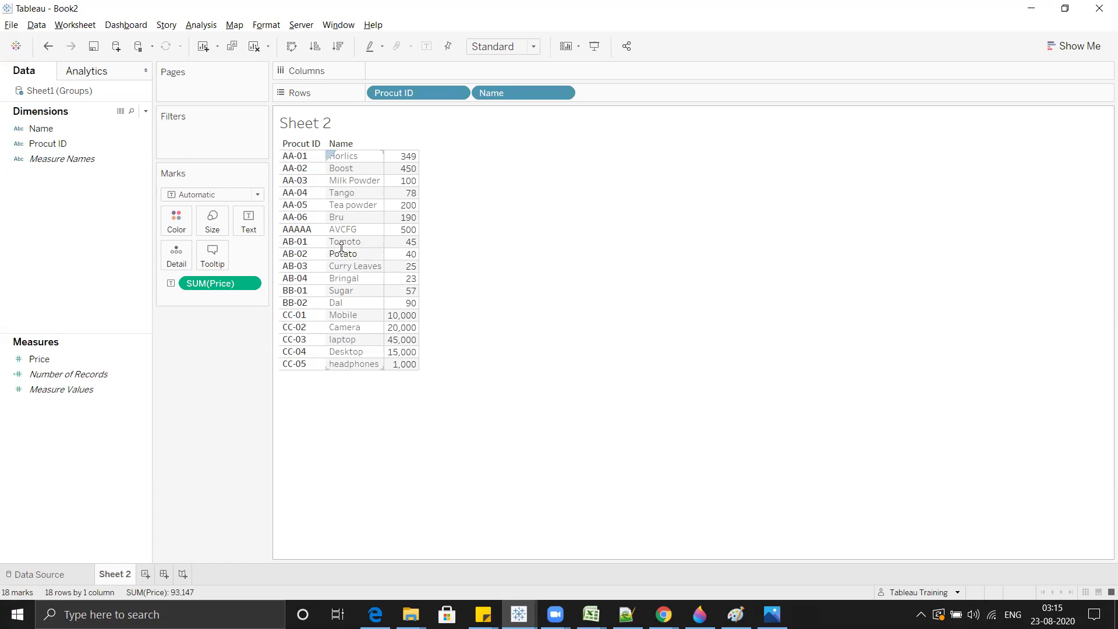
pyautogui.click(289, 251)
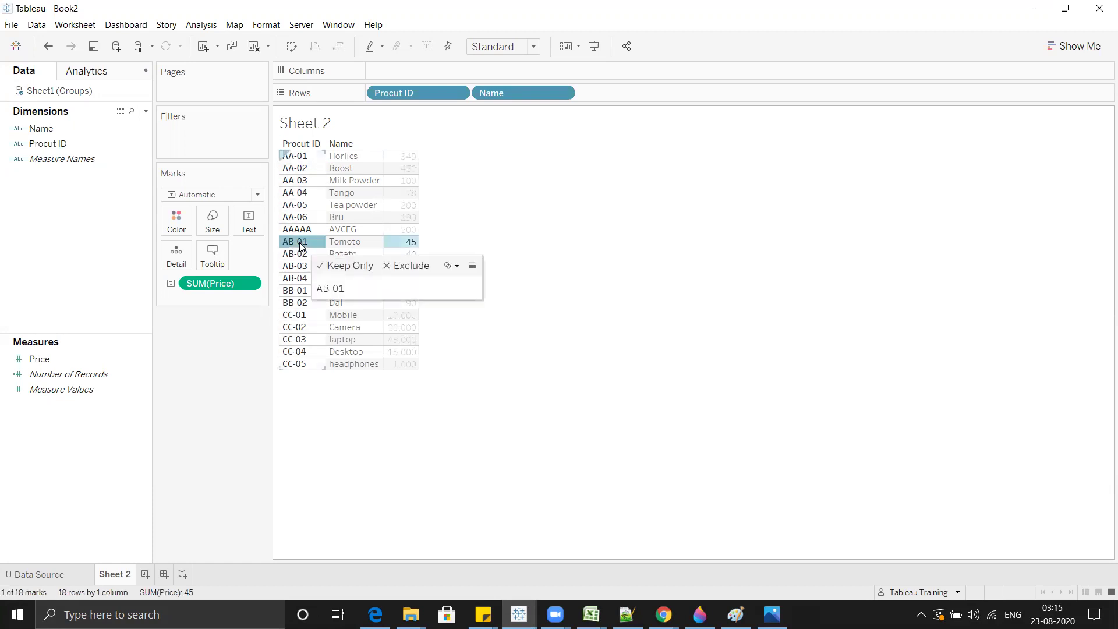
pyautogui.click(289, 267)
pyautogui.click(289, 278)
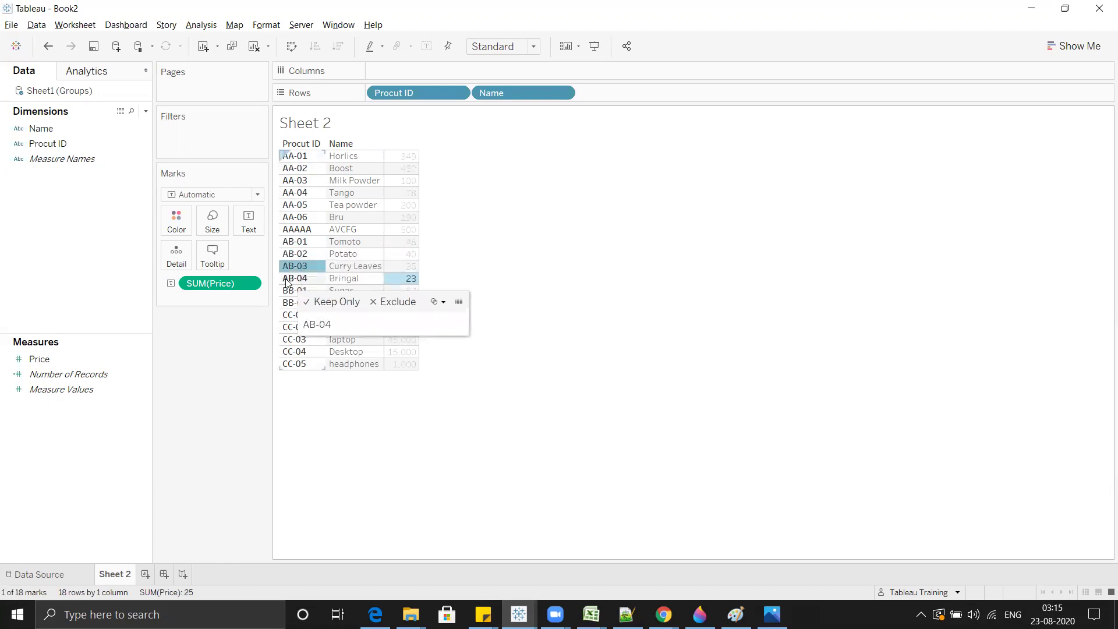
pyautogui.click(499, 267)
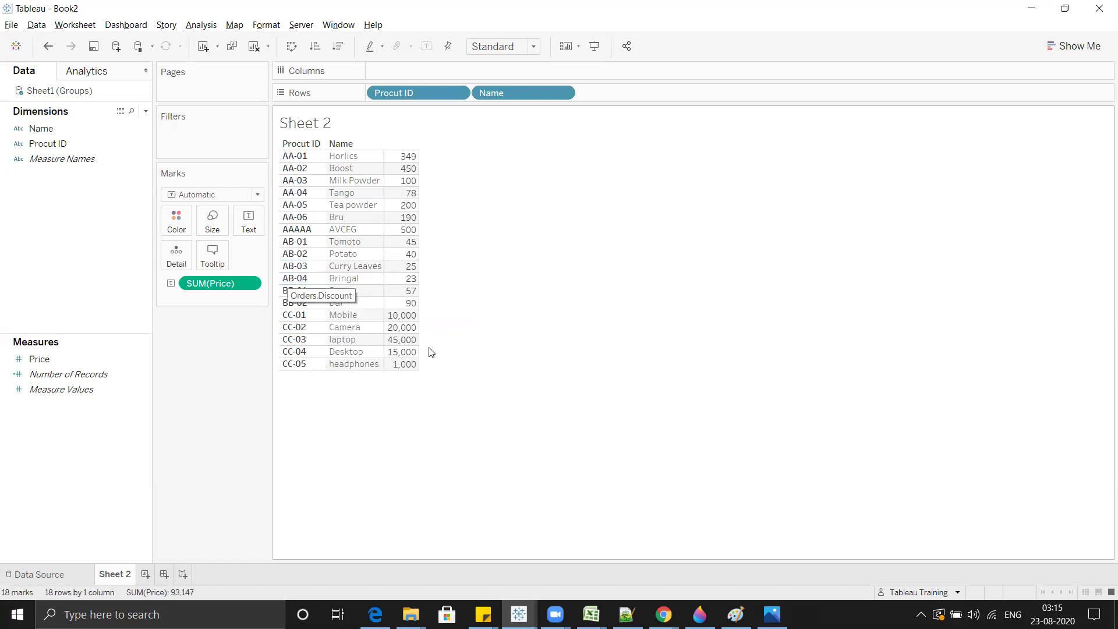
pyautogui.click(294, 316)
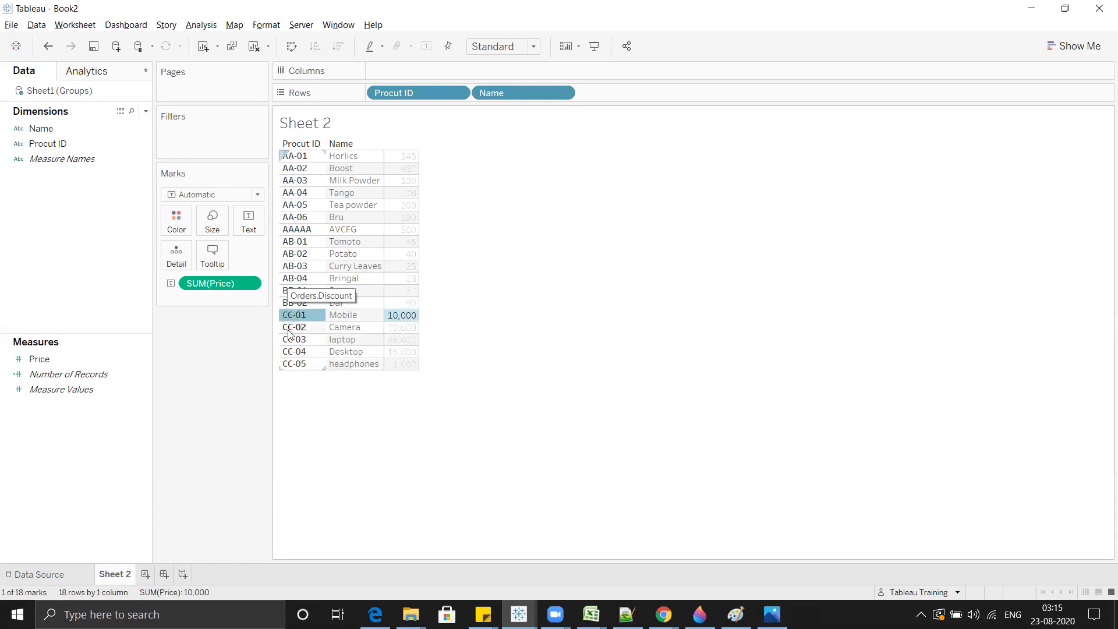
pyautogui.click(294, 330)
pyautogui.click(286, 342)
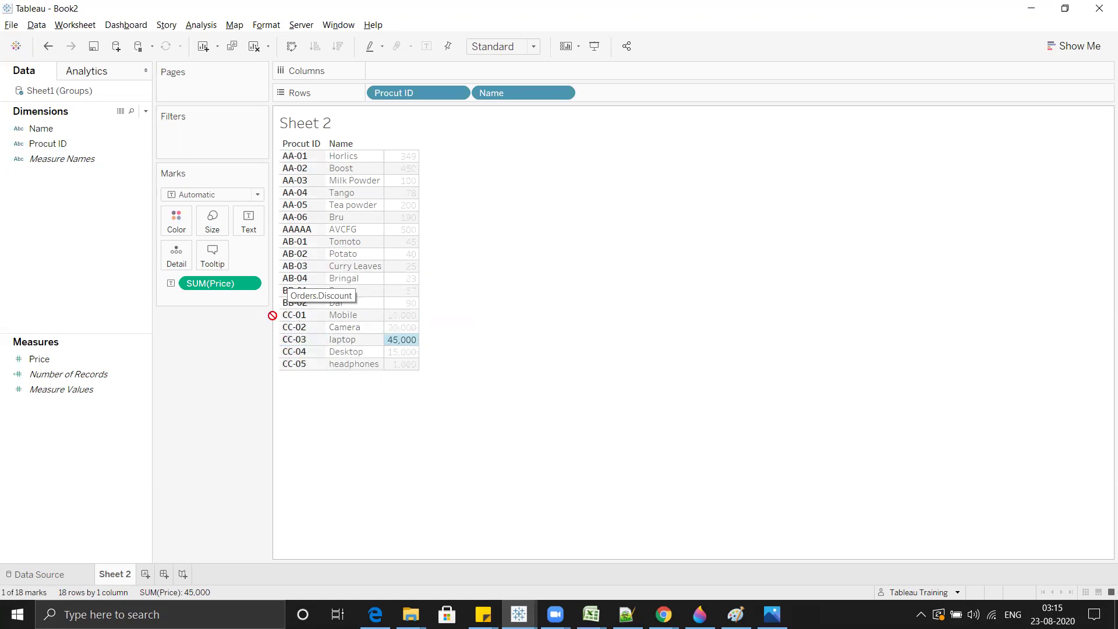
pyautogui.click(288, 315)
pyautogui.click(514, 339)
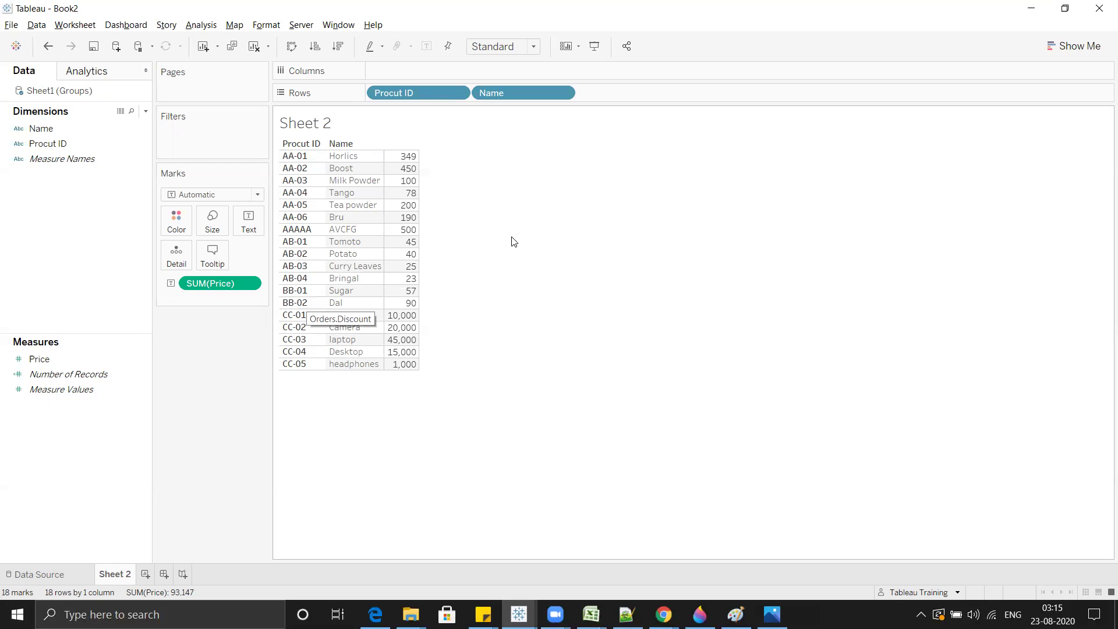
pyautogui.moveTo(401, 244)
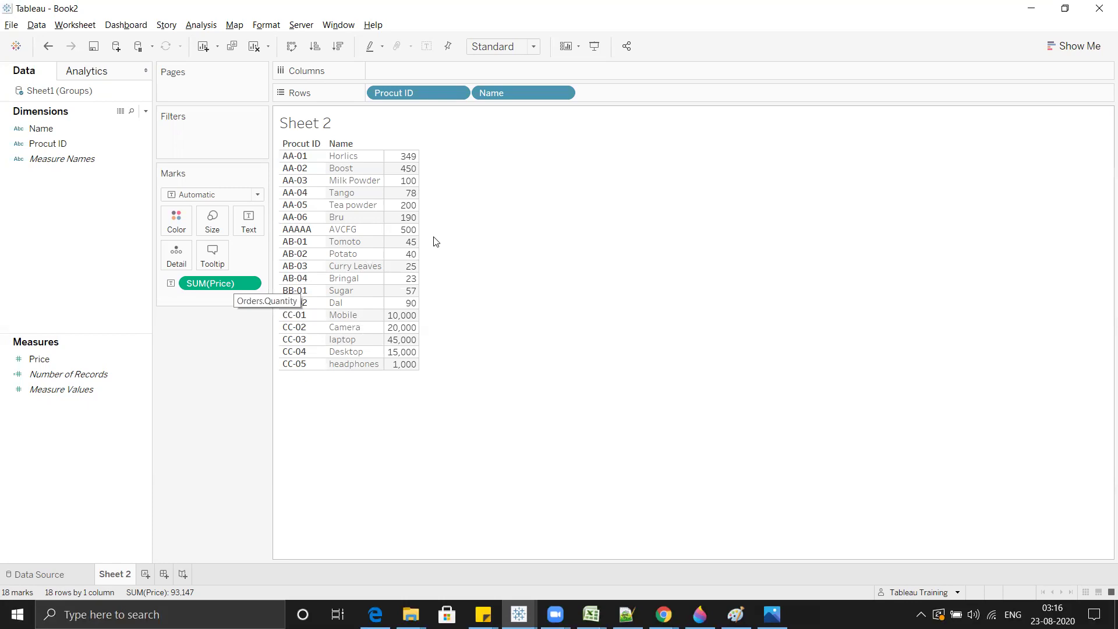
# Step: Group the product IDs AA-01 through AA-06 directly in the table
pyautogui.click(314, 161)
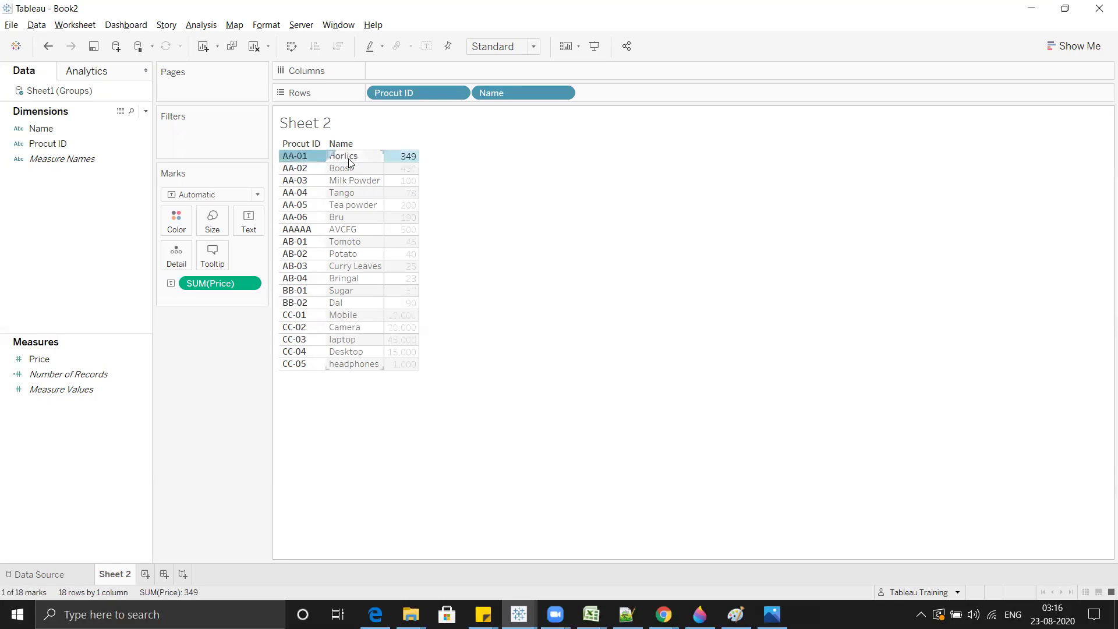
pyautogui.keyDown('ctrl'); pyautogui.click(298, 169); pyautogui.keyUp('ctrl')
pyautogui.keyDown('ctrl'); pyautogui.click(297, 180); pyautogui.keyUp('ctrl')
pyautogui.keyDown('ctrl'); pyautogui.click(297, 192); pyautogui.keyUp('ctrl')
pyautogui.keyDown('ctrl'); pyautogui.click(295, 205); pyautogui.keyUp('ctrl')
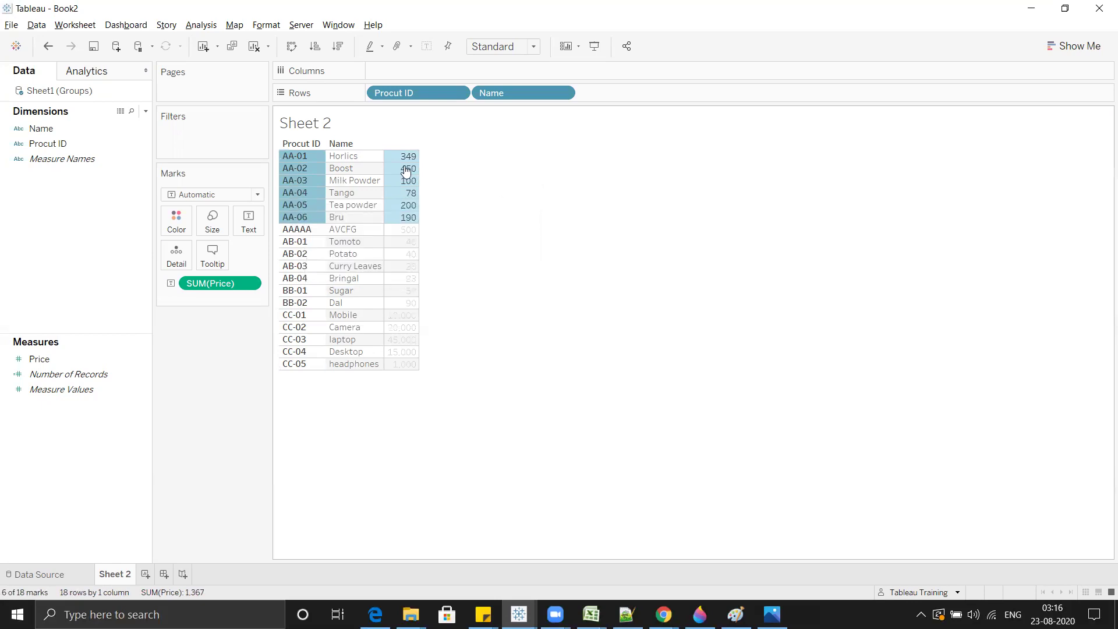
pyautogui.moveTo(291, 179)
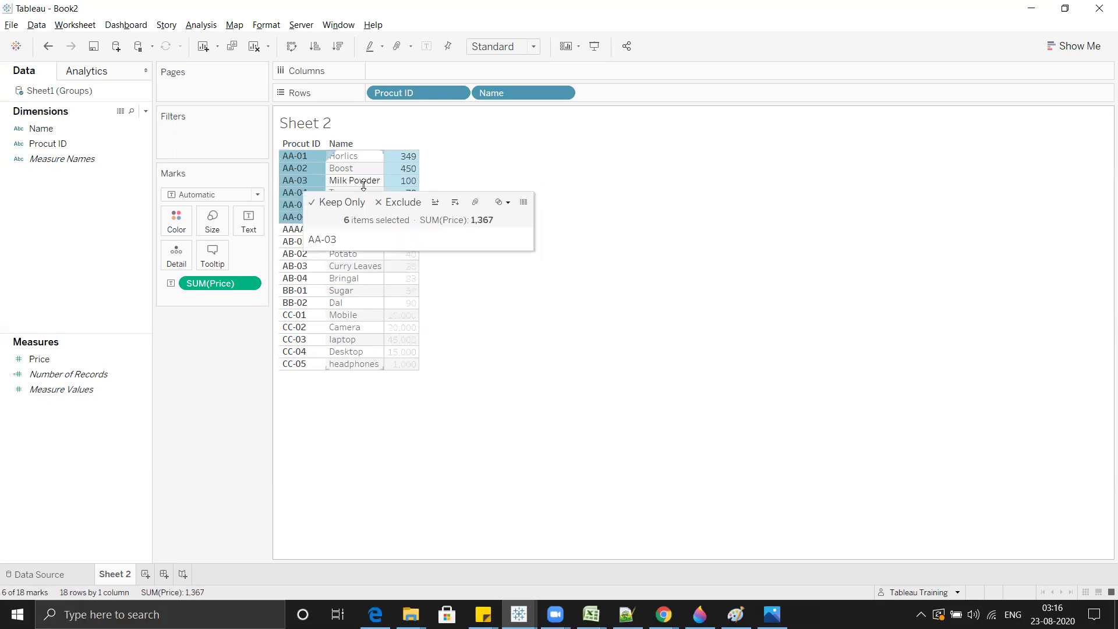
pyautogui.click(475, 208)
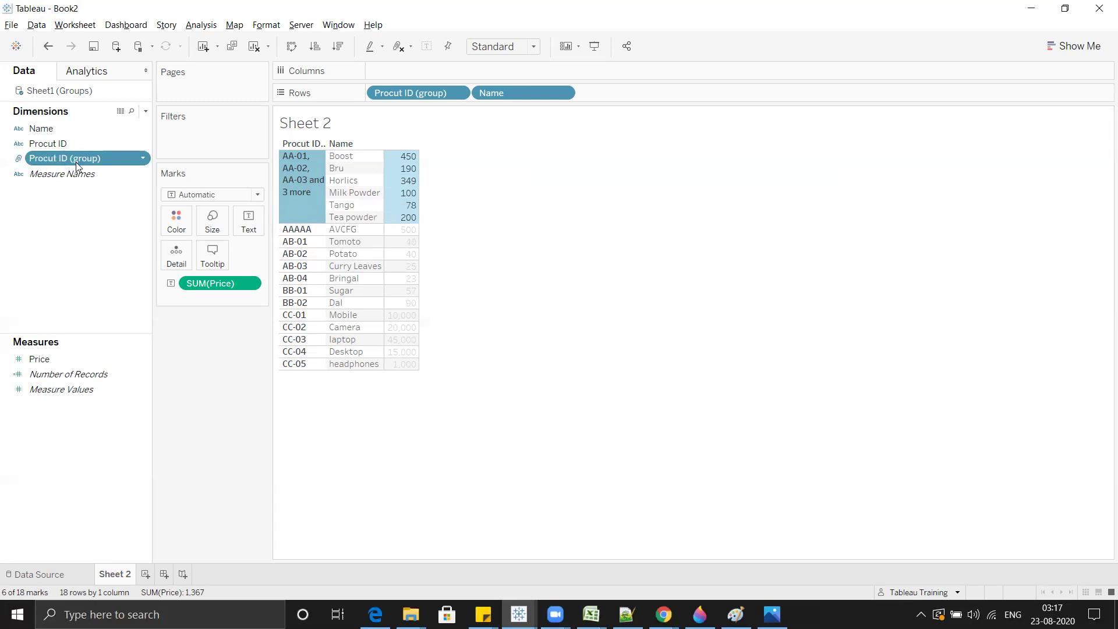
# Step: Set the alias of the combined AA-01 to AA-06 group to Powders
pyautogui.rightClick(296, 175)
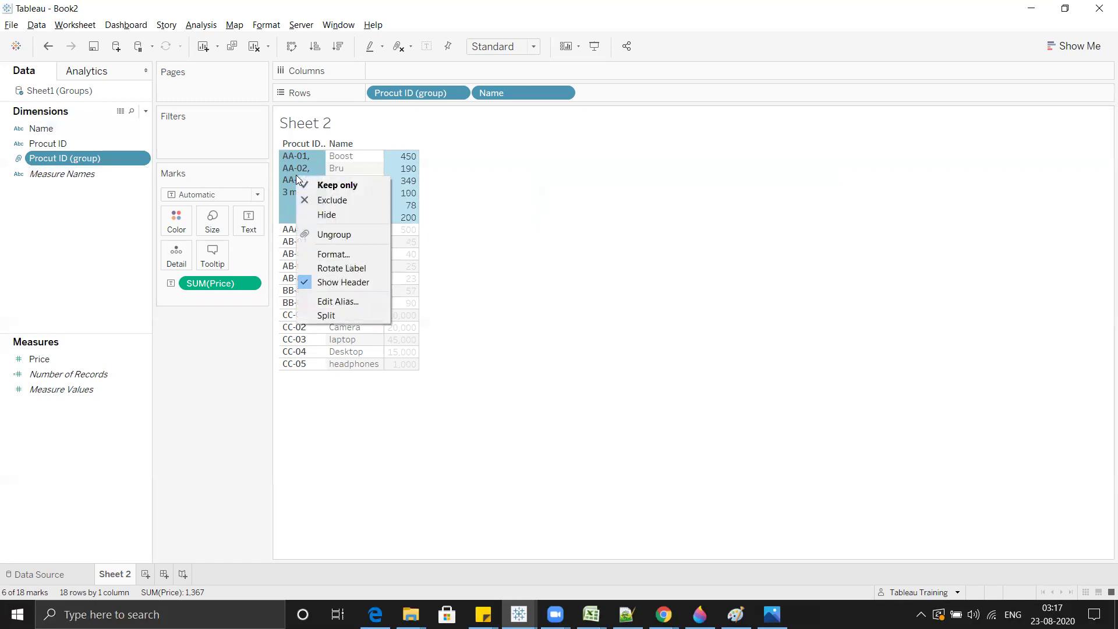
pyautogui.click(352, 298)
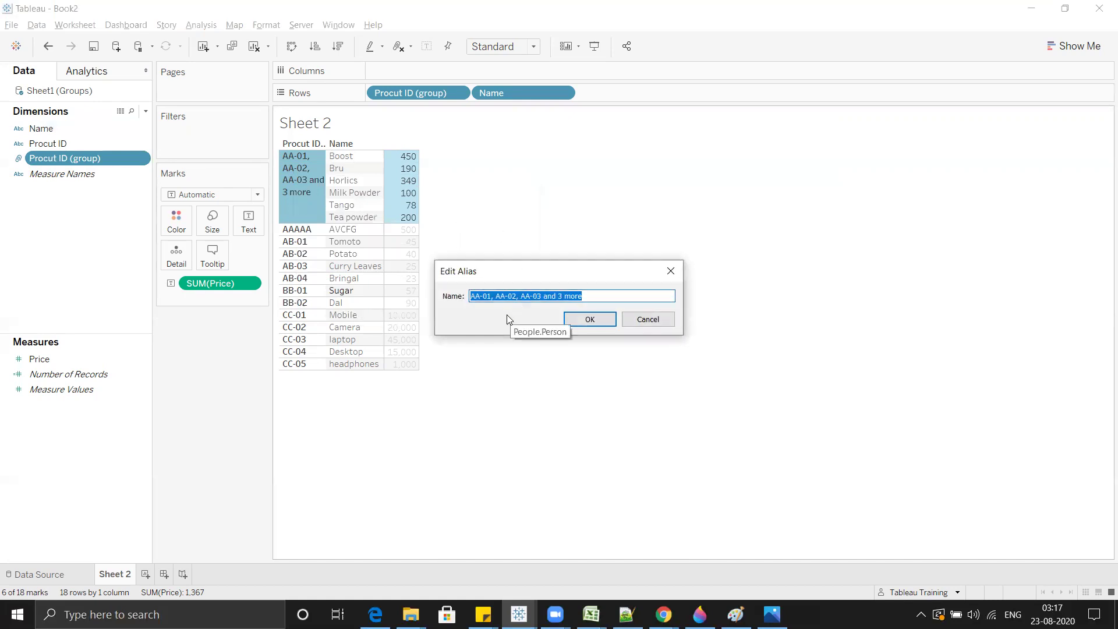
pyautogui.write('M')
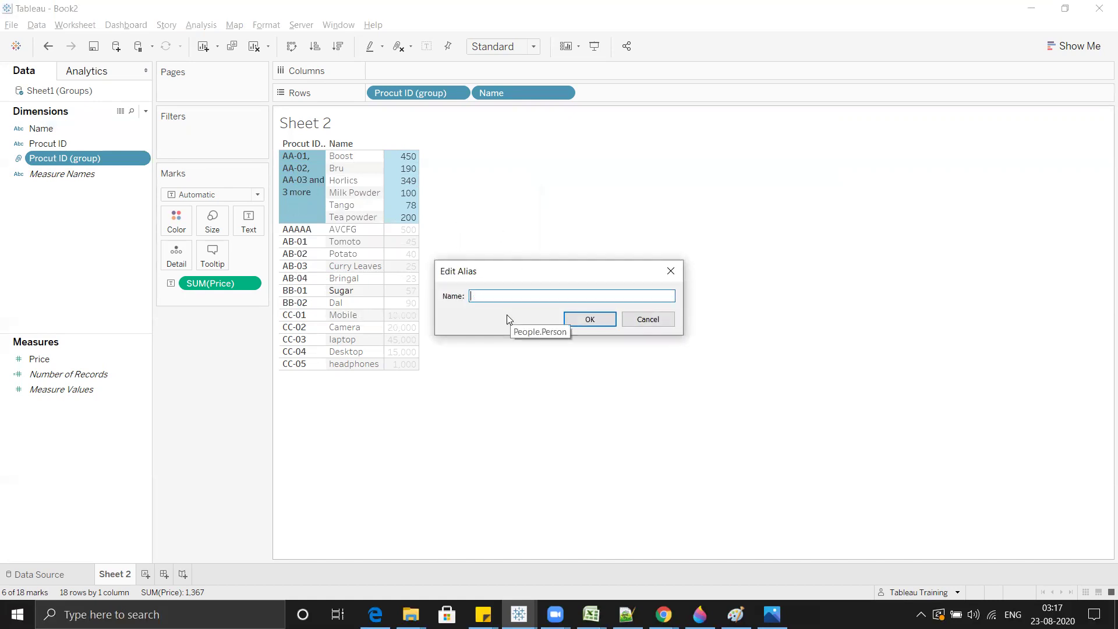
pyautogui.write('owders')
pyautogui.click(591, 319)
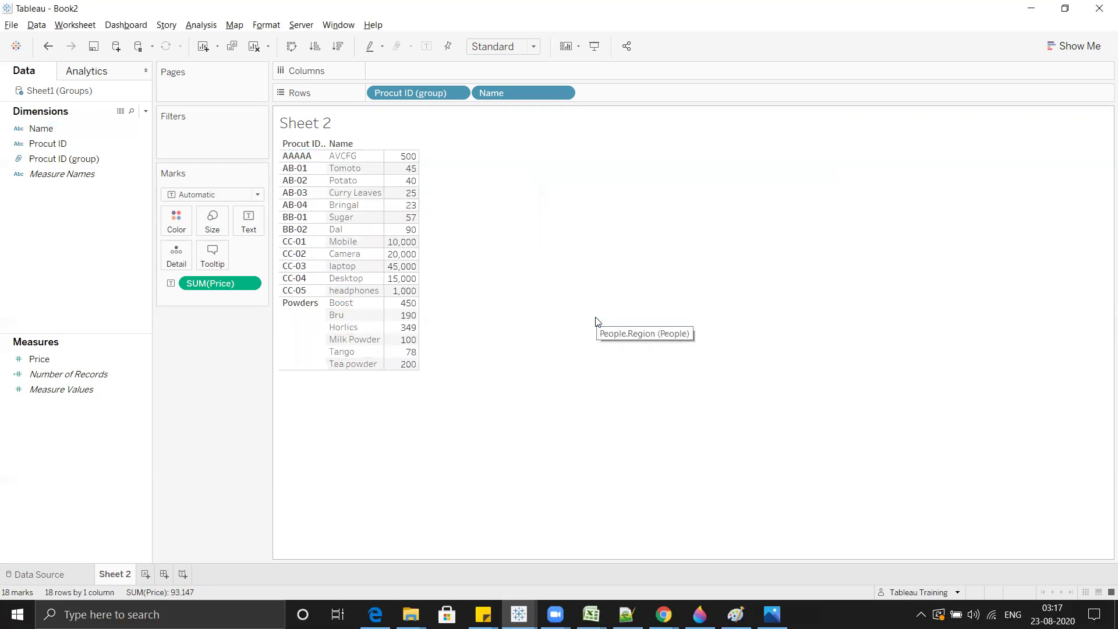
pyautogui.click(297, 326)
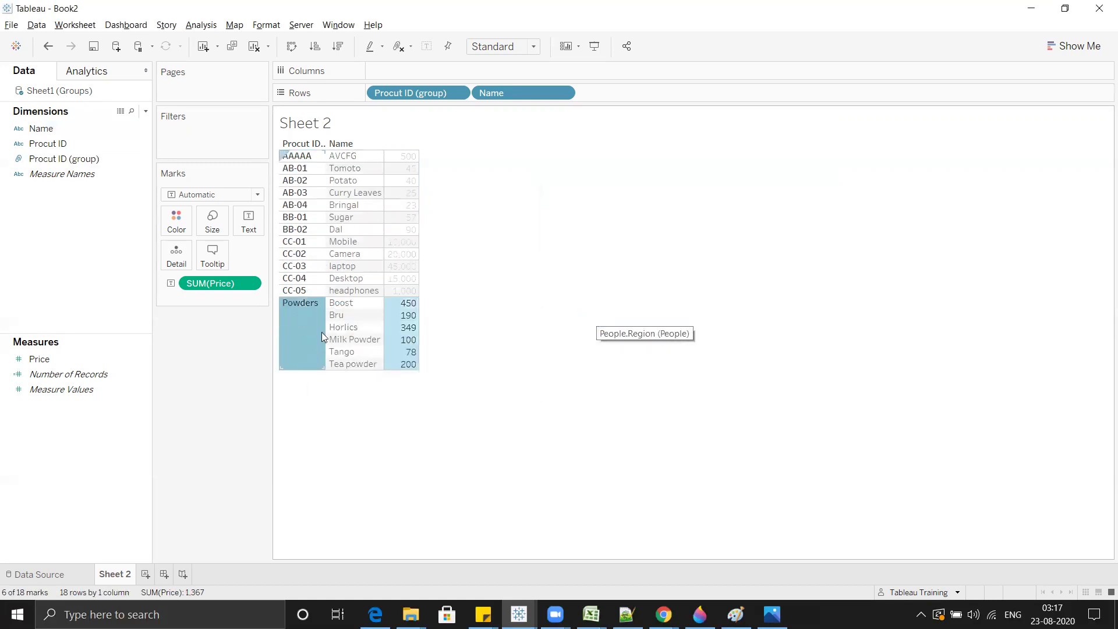
pyautogui.click(553, 212)
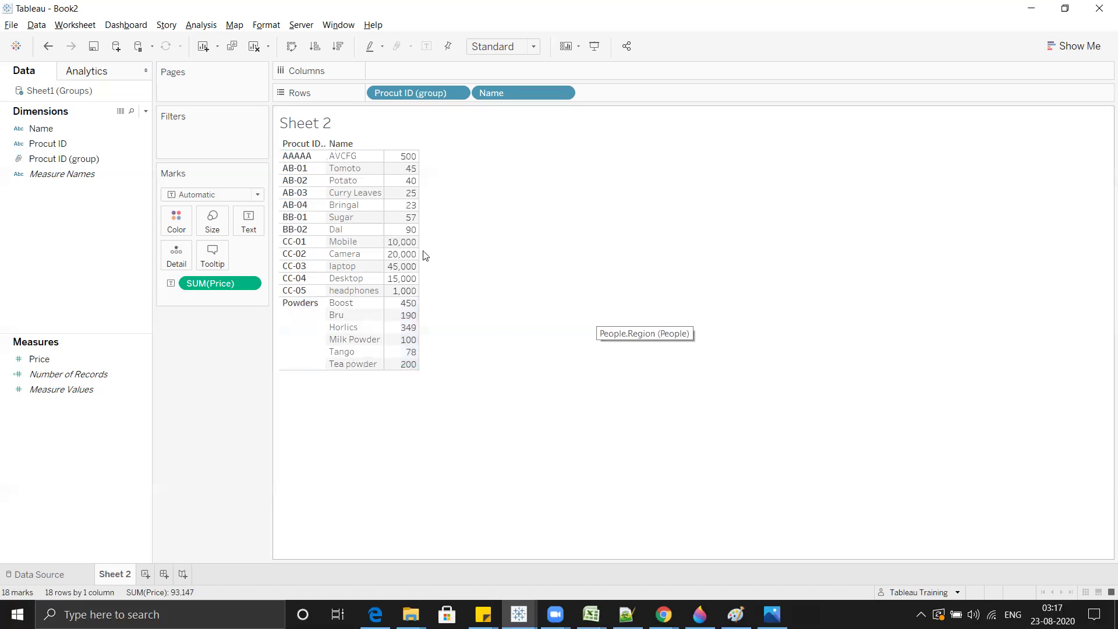
pyautogui.click(312, 245)
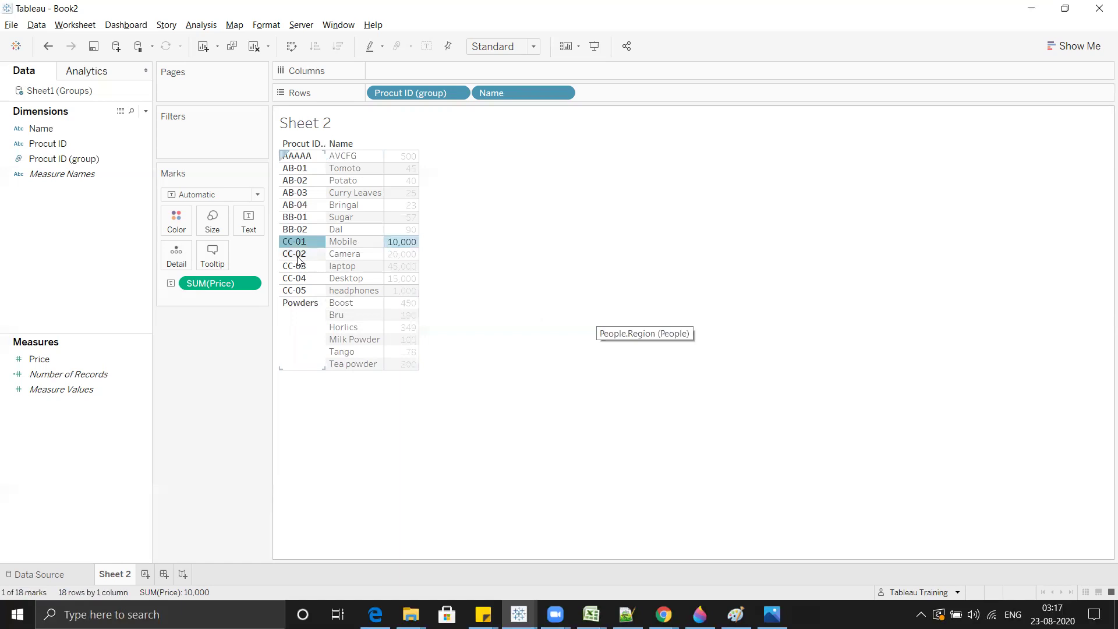
pyautogui.keyDown('ctrl'); pyautogui.click(297, 255); pyautogui.keyUp('ctrl')
pyautogui.keyDown('ctrl'); pyautogui.click(296, 266); pyautogui.keyUp('ctrl')
pyautogui.keyDown('ctrl'); pyautogui.click(295, 279); pyautogui.keyUp('ctrl')
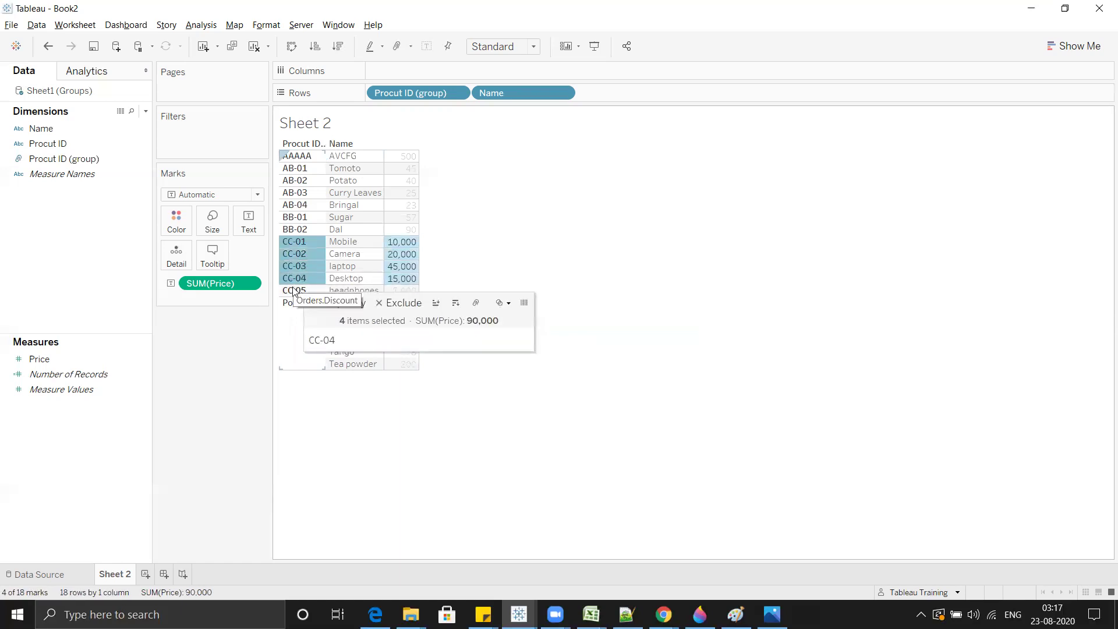
pyautogui.keyDown('ctrl'); pyautogui.click(294, 291); pyautogui.keyUp('ctrl')
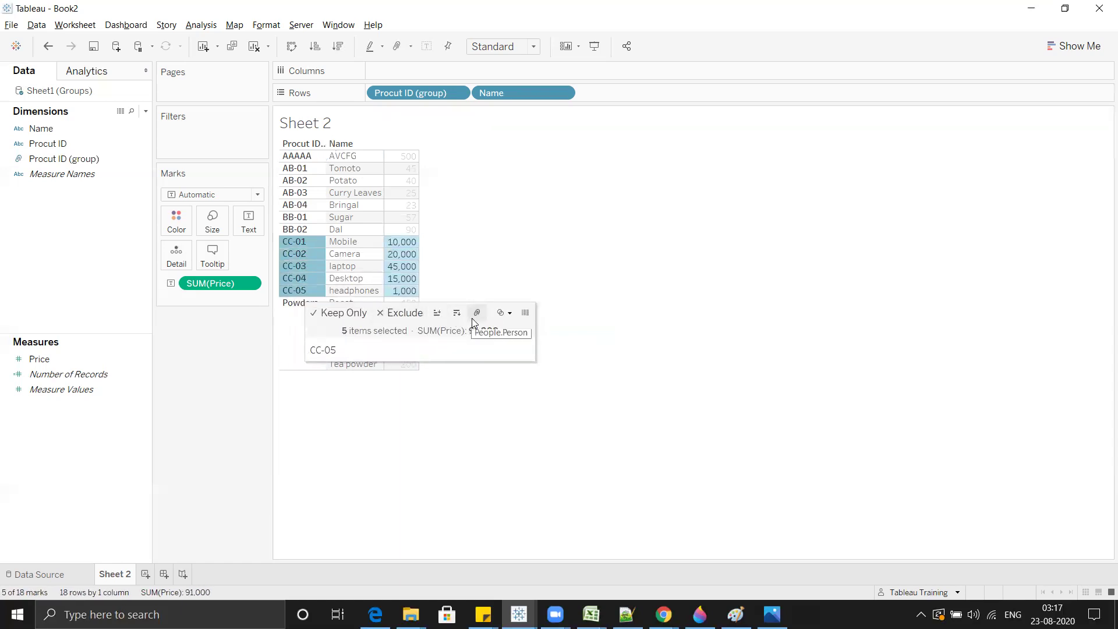
pyautogui.click(516, 257)
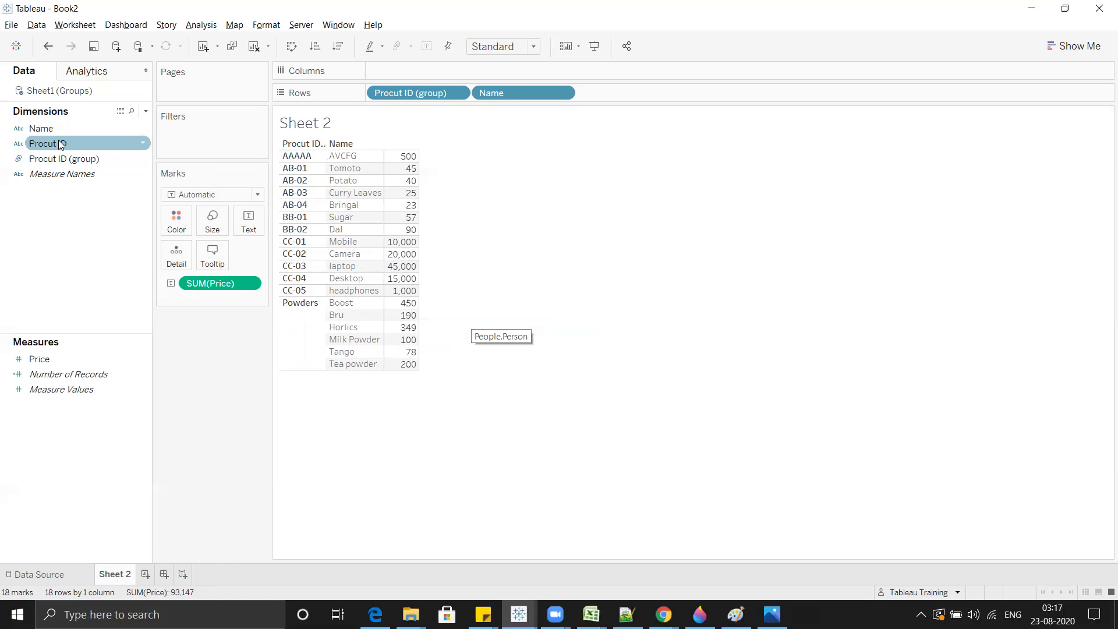
# Step: Create another group field from the Procut ID dimension, combining CC-01 through CC-05 into a group named Electronics
pyautogui.click(141, 144)
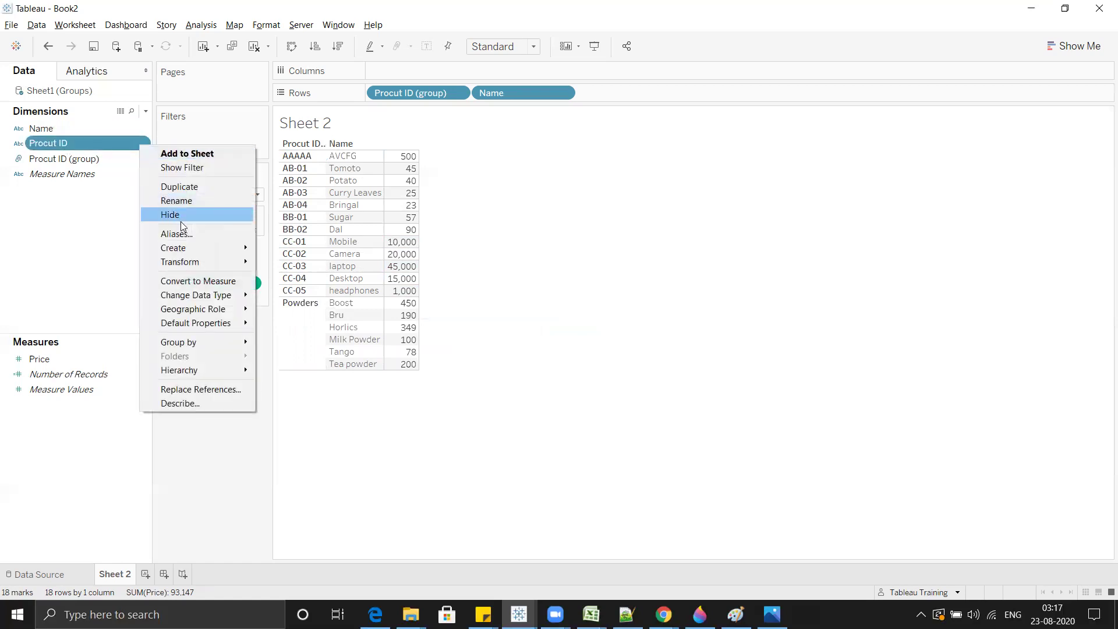
pyautogui.moveTo(191, 252)
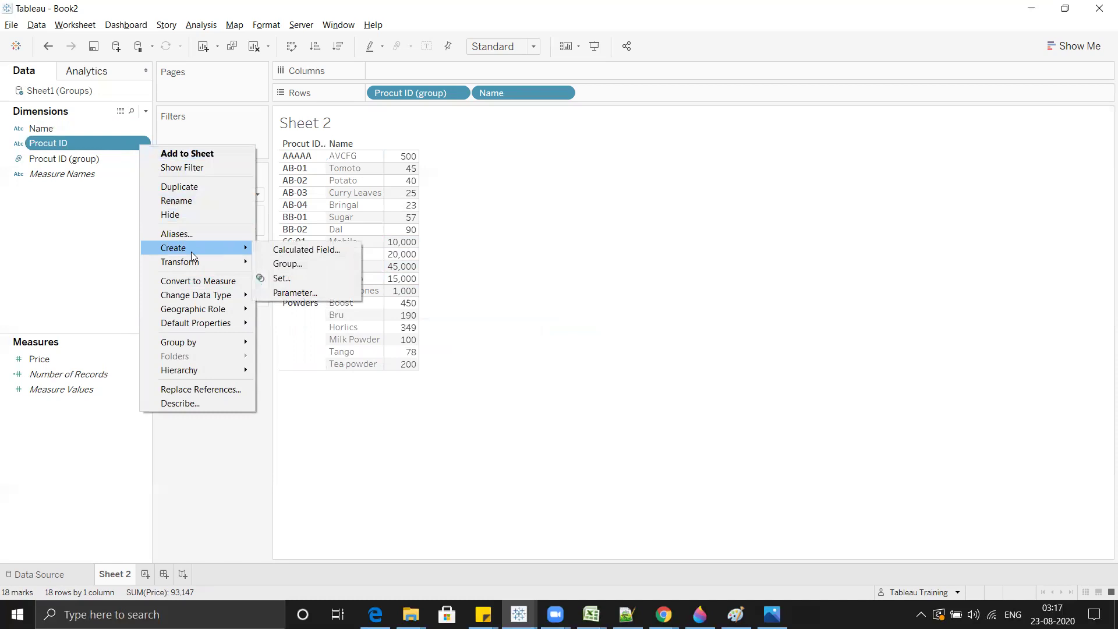
pyautogui.click(320, 265)
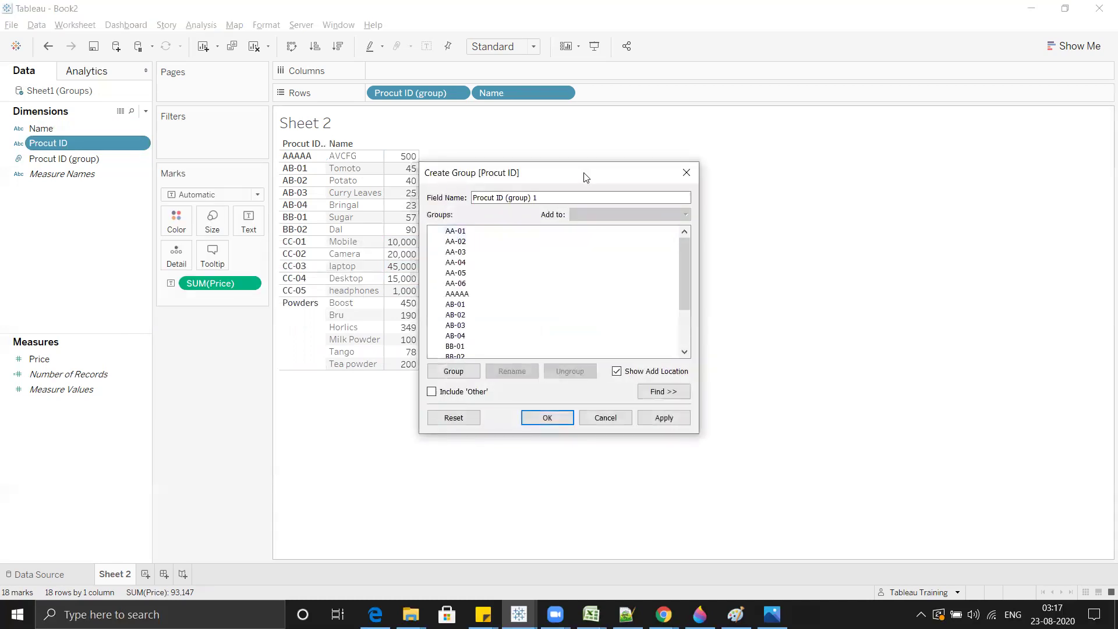
pyautogui.moveTo(748, 161); pyautogui.dragTo(753, 205)
pyautogui.moveTo(526, 207); pyautogui.dragTo(523, 251)
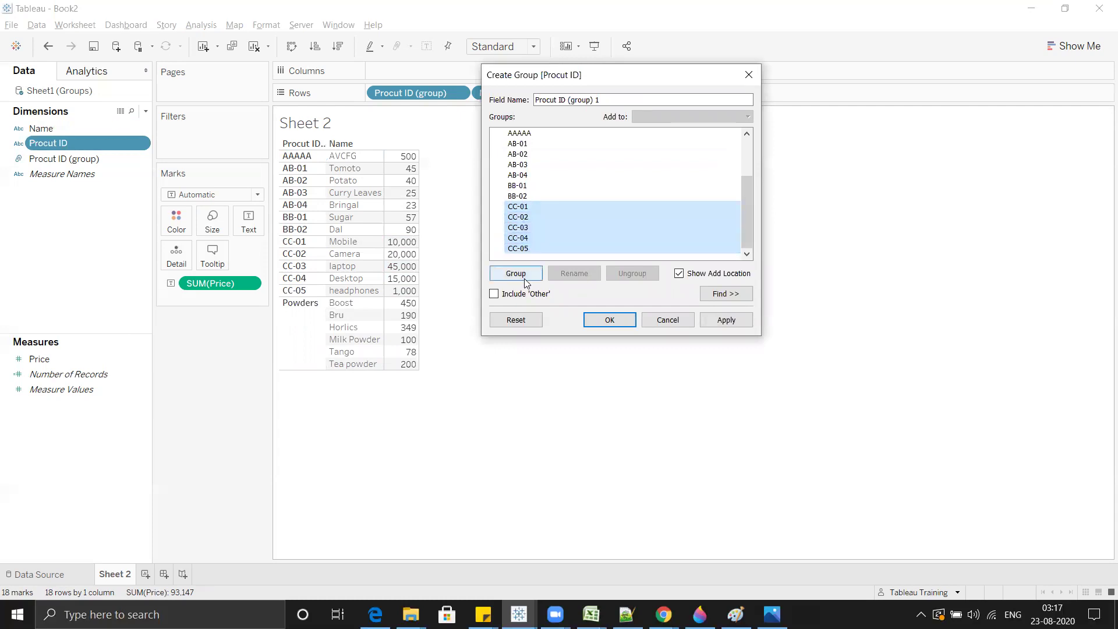
pyautogui.click(515, 273)
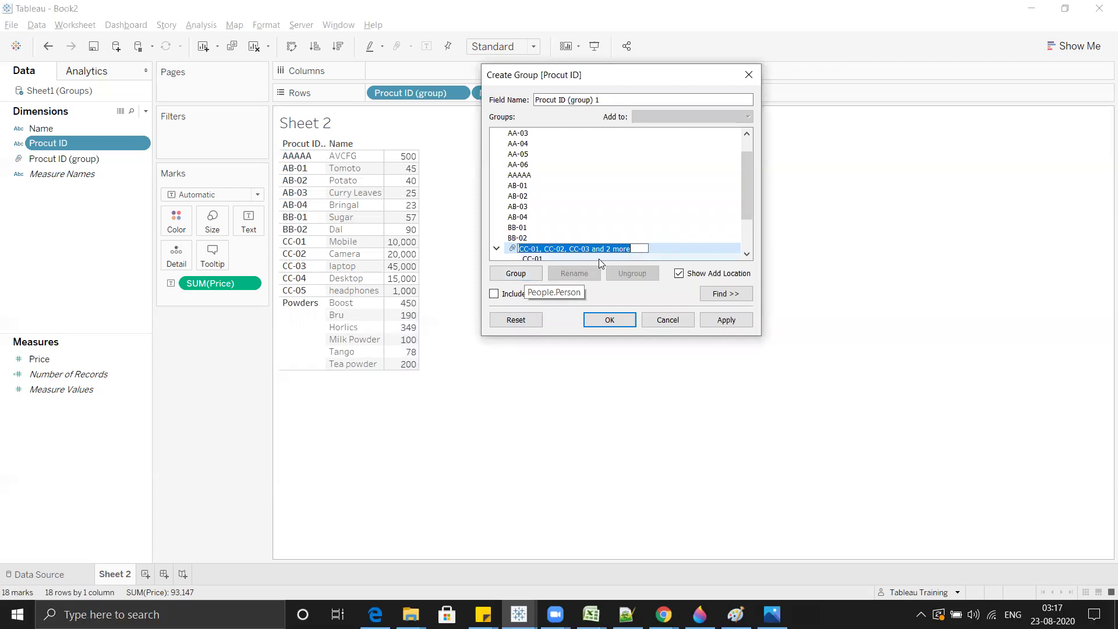
pyautogui.write('Elect')
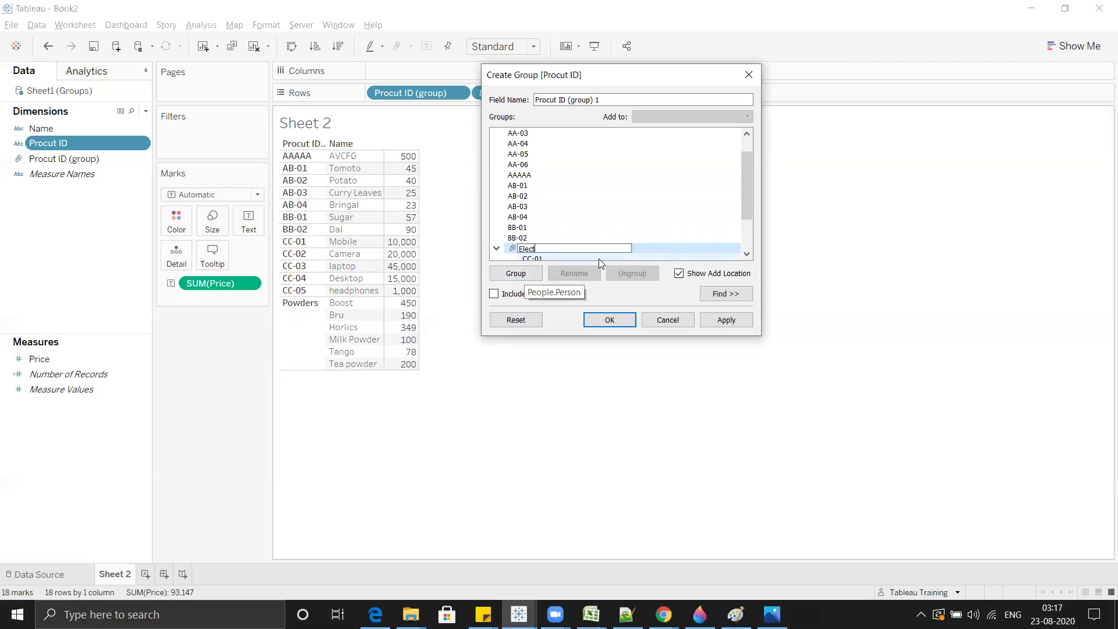
pyautogui.write('ronics')
pyautogui.press('Return')
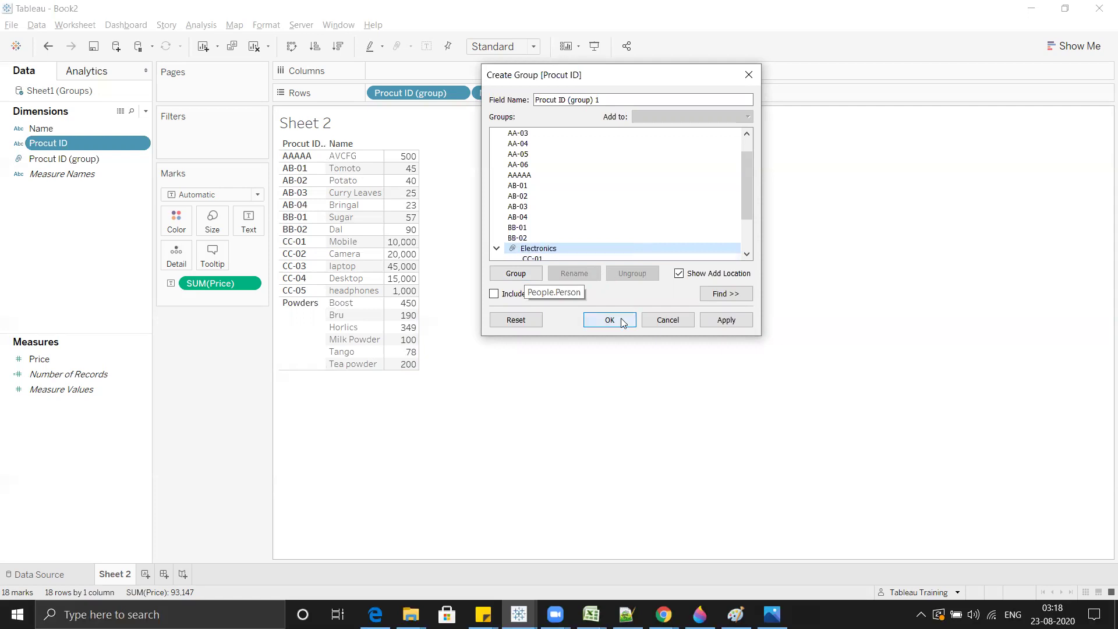
pyautogui.click(621, 319)
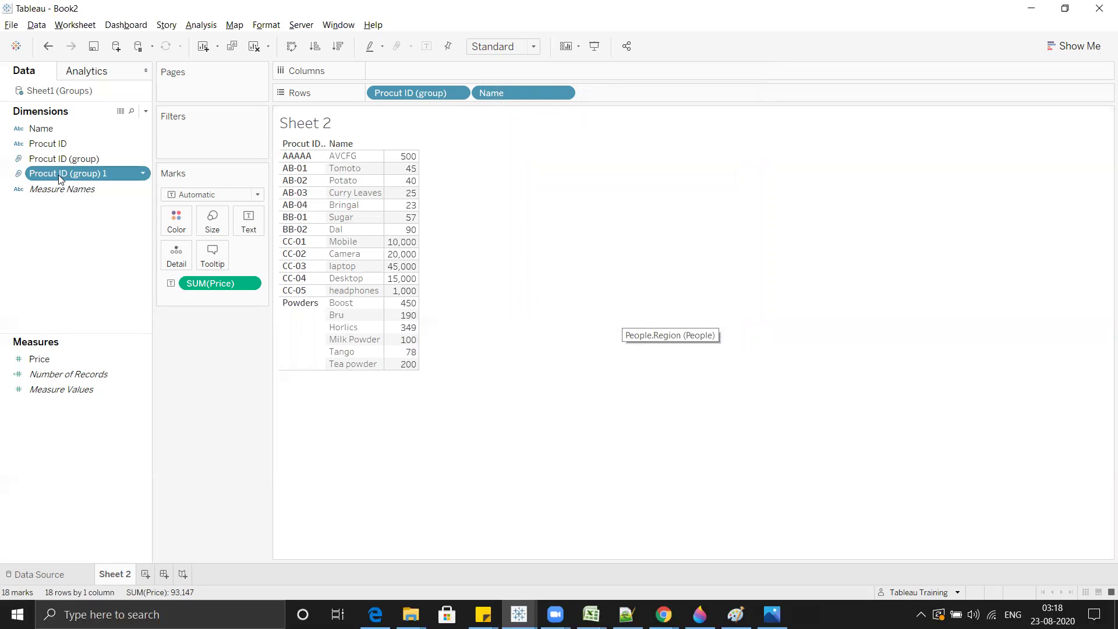
# Step: Replace Procut ID (group) on Rows with Procut ID (group) 1, placed before Name, and select the Electronics group
pyautogui.moveTo(405, 94); pyautogui.dragTo(113, 207)
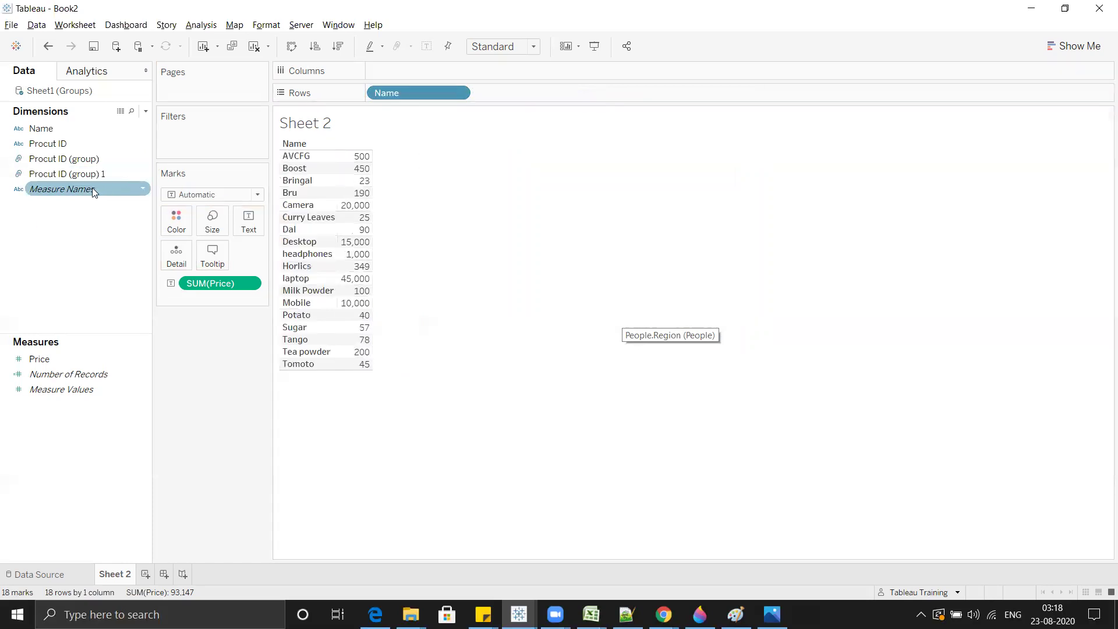
pyautogui.moveTo(72, 174); pyautogui.dragTo(369, 93)
pyautogui.click(309, 338)
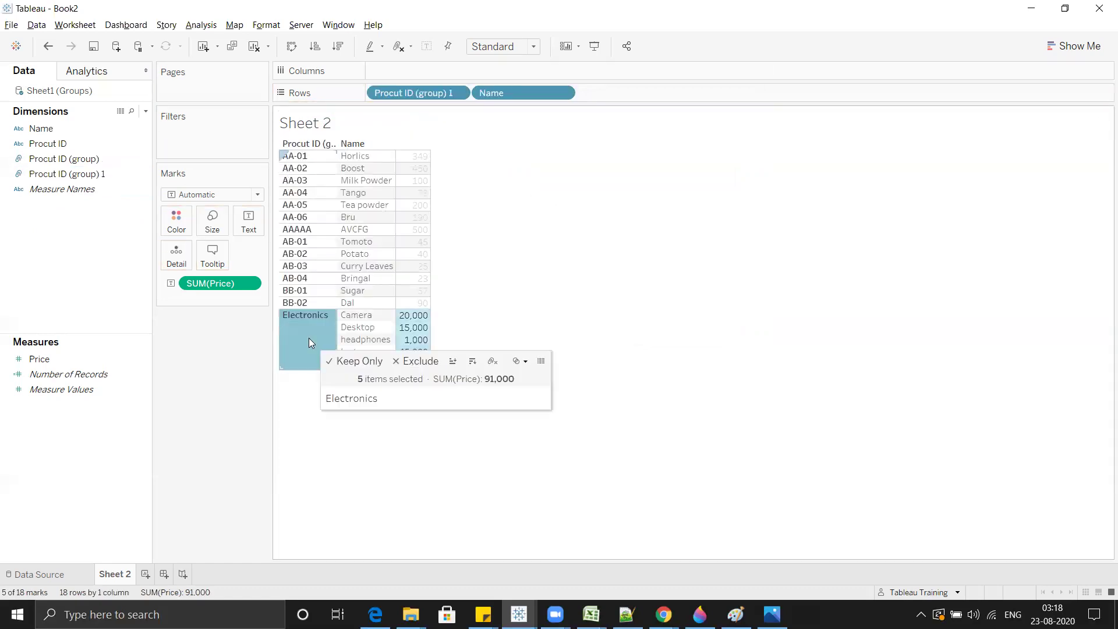
# Step: Edit the Procut ID (group) 1 field, combining AA-01 through AA-06 into a group named Powders
pyautogui.click(96, 175)
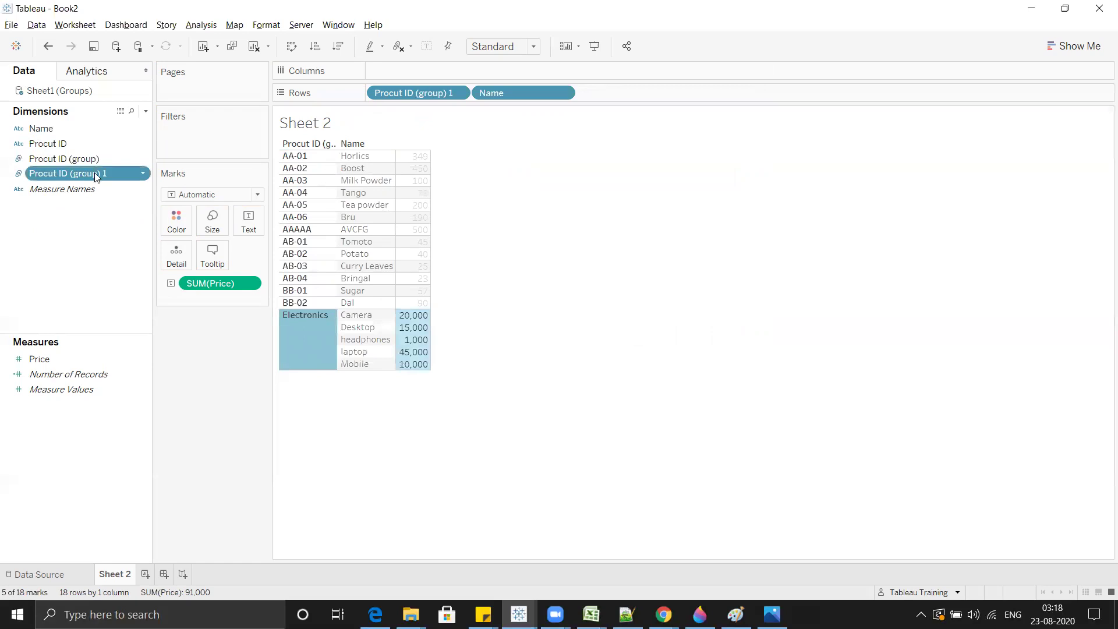
pyautogui.rightClick(96, 174)
pyautogui.click(134, 243)
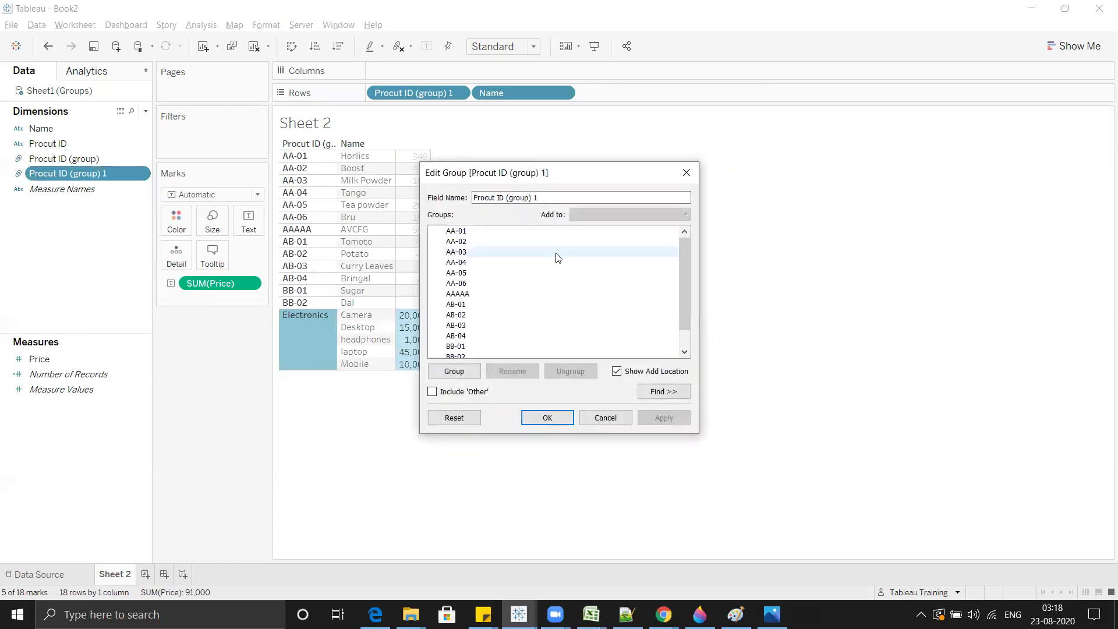
pyautogui.click(466, 230)
pyautogui.keyDown('ctrl'); pyautogui.click(471, 252); pyautogui.keyUp('ctrl')
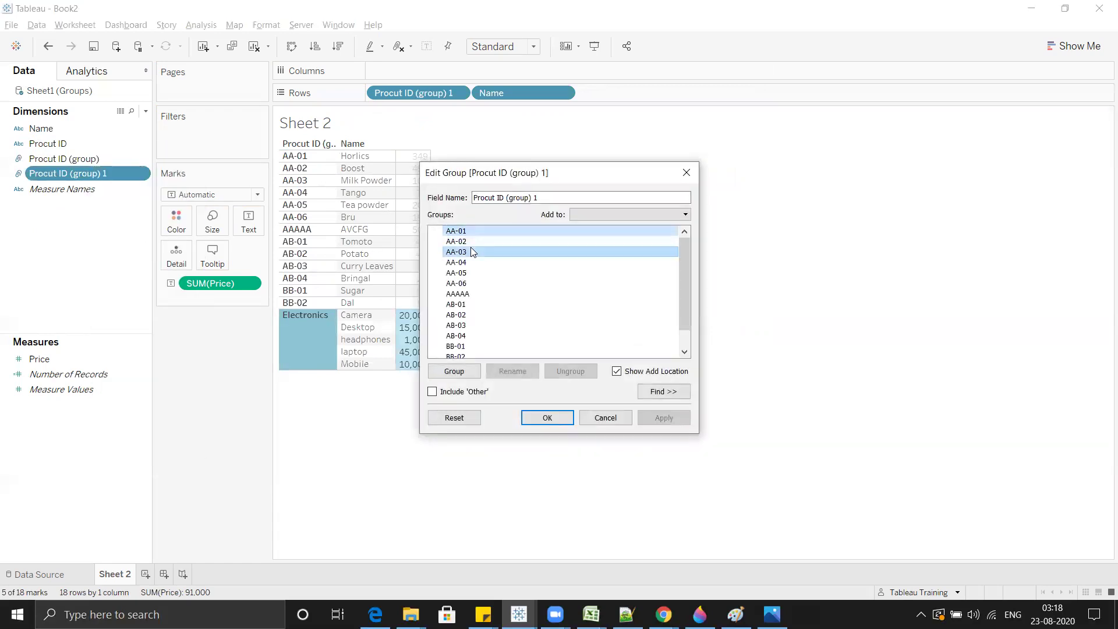
pyautogui.keyDown('ctrl'); pyautogui.click(468, 241); pyautogui.keyUp('ctrl')
pyautogui.keyDown('ctrl'); pyautogui.click(466, 262); pyautogui.keyUp('ctrl')
pyautogui.keyDown('ctrl'); pyautogui.click(465, 272); pyautogui.keyUp('ctrl')
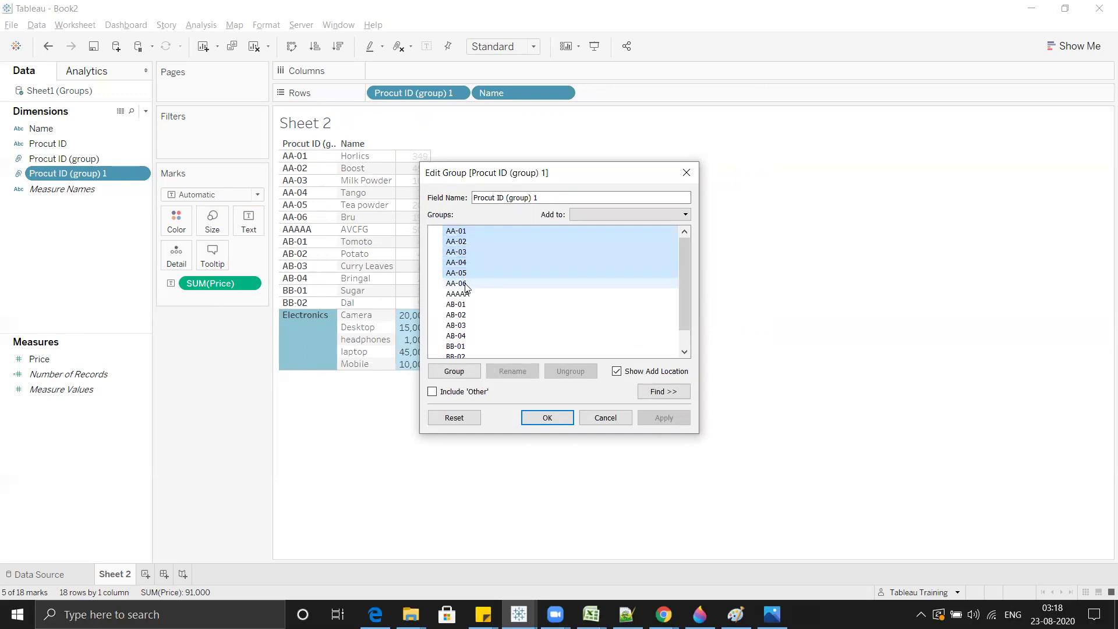
pyautogui.keyDown('ctrl'); pyautogui.click(466, 284); pyautogui.keyUp('ctrl')
pyautogui.click(456, 367)
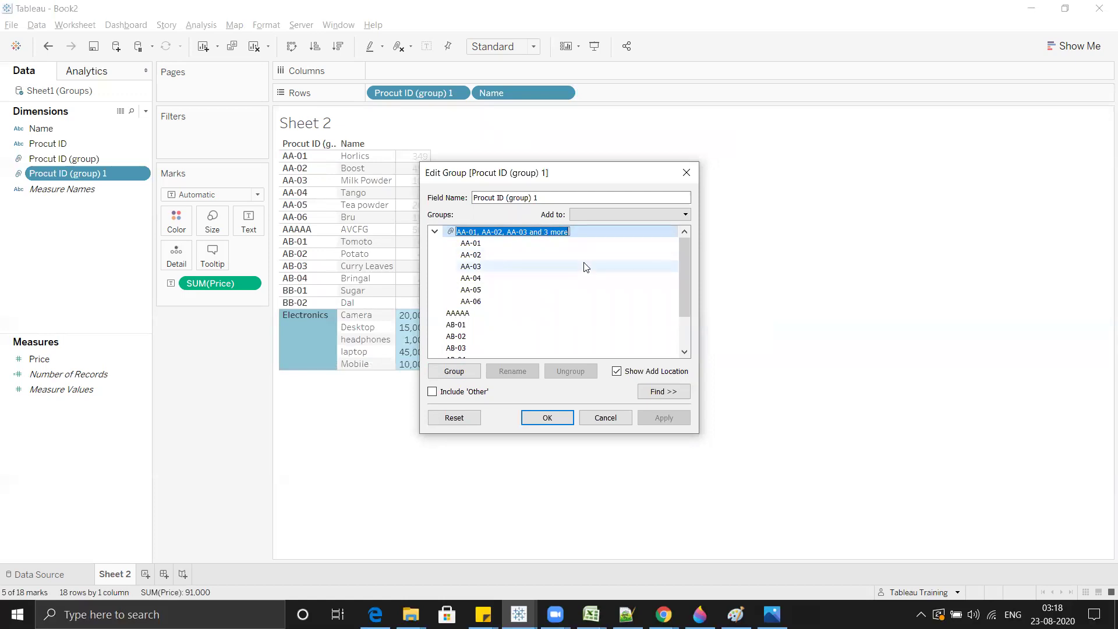
pyautogui.write('Po')
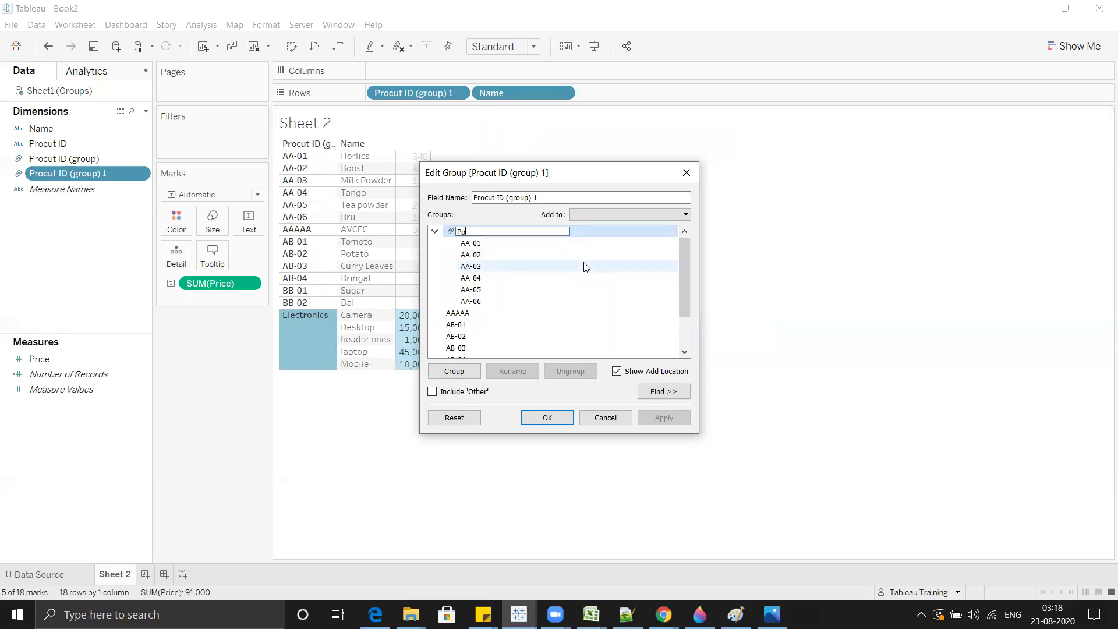
pyautogui.write('wders')
pyautogui.click(582, 301)
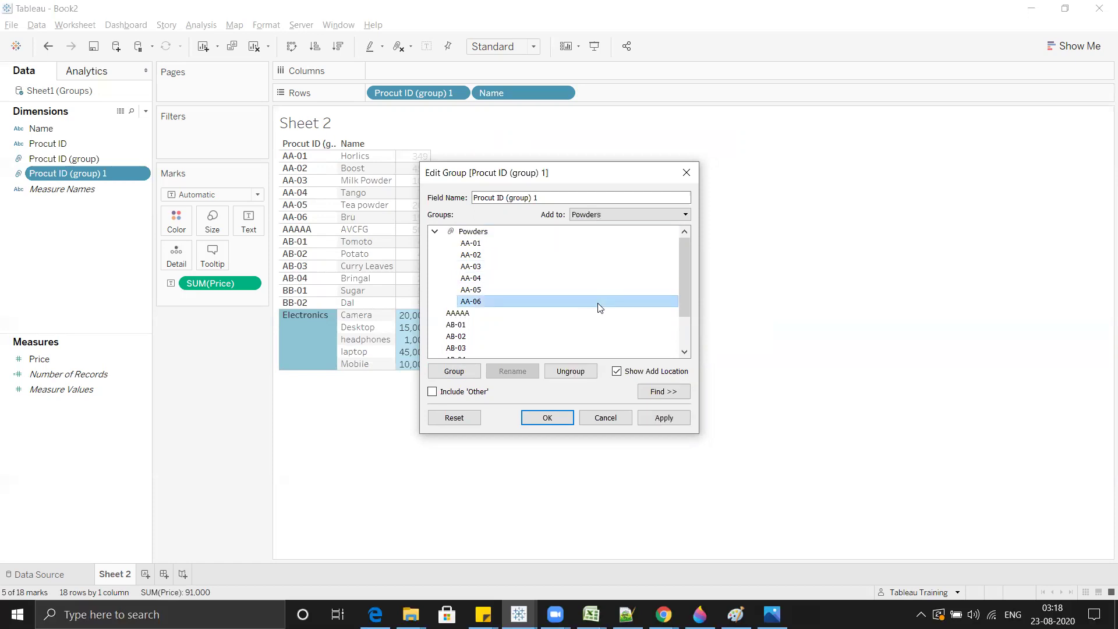
# Step: Put AAAAA into a group of its own and try to name that group Other
pyautogui.click(434, 232)
pyautogui.rightClick(451, 243)
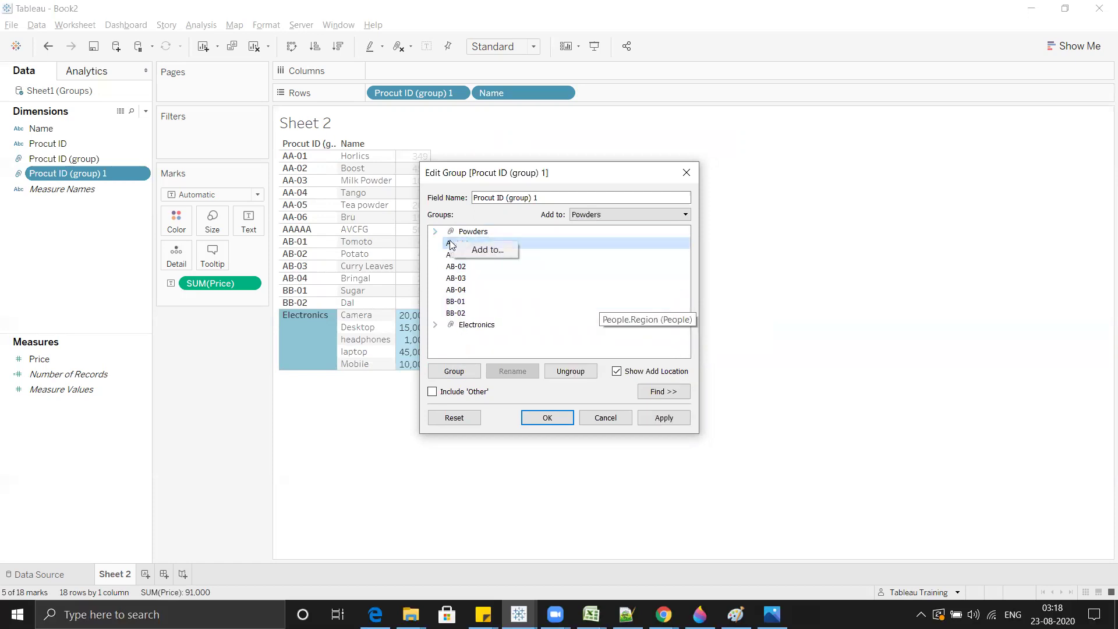
pyautogui.click(459, 372)
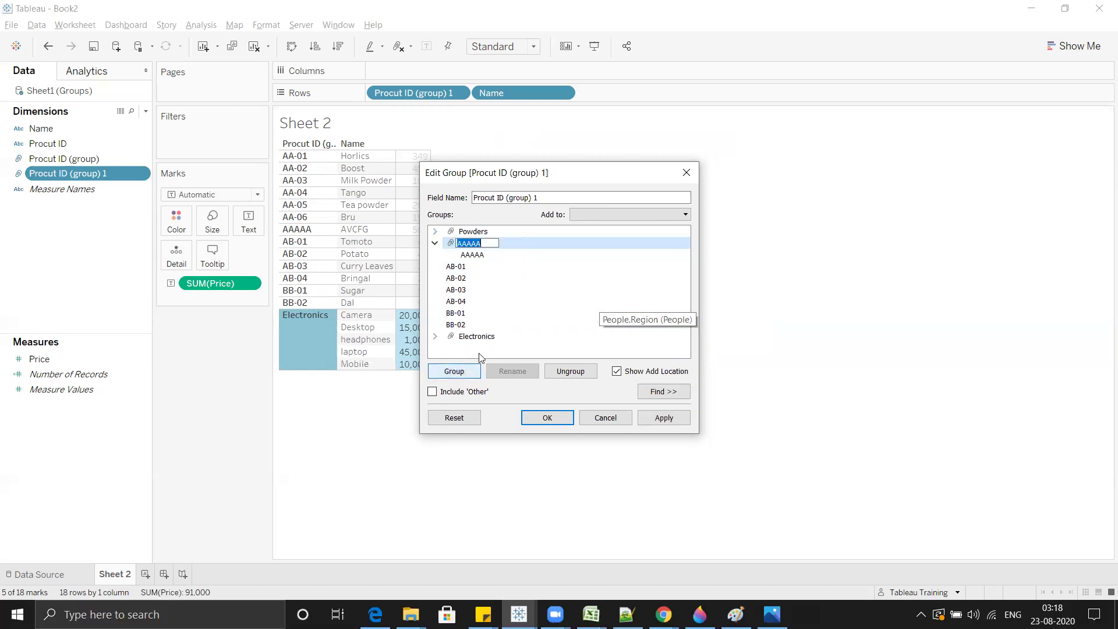
pyautogui.write('Other')
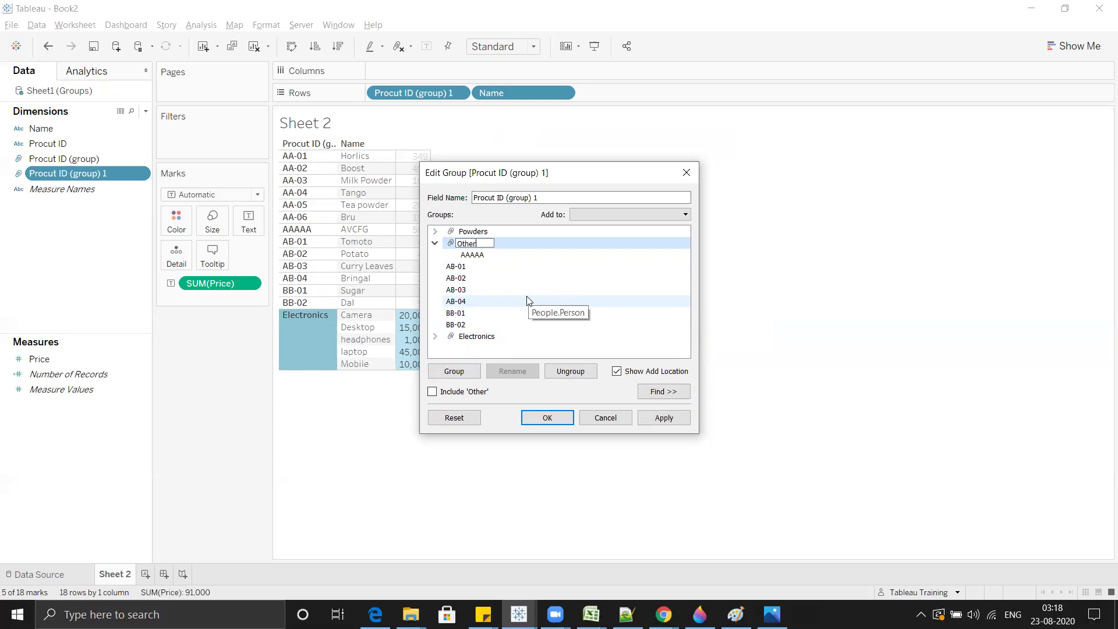
pyautogui.press('Return')
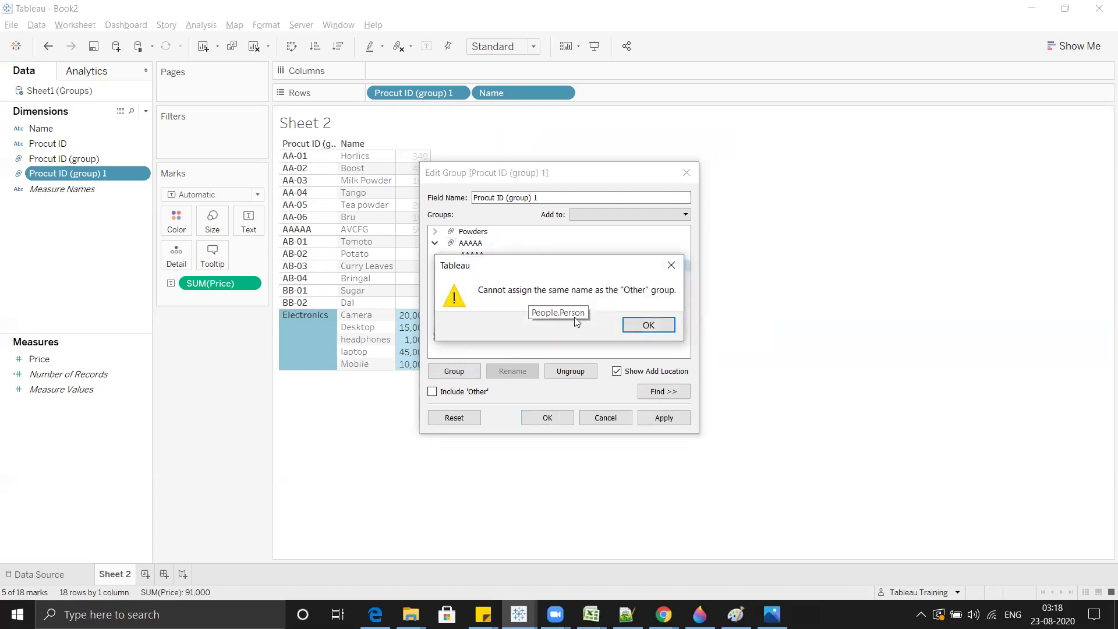
pyautogui.click(647, 325)
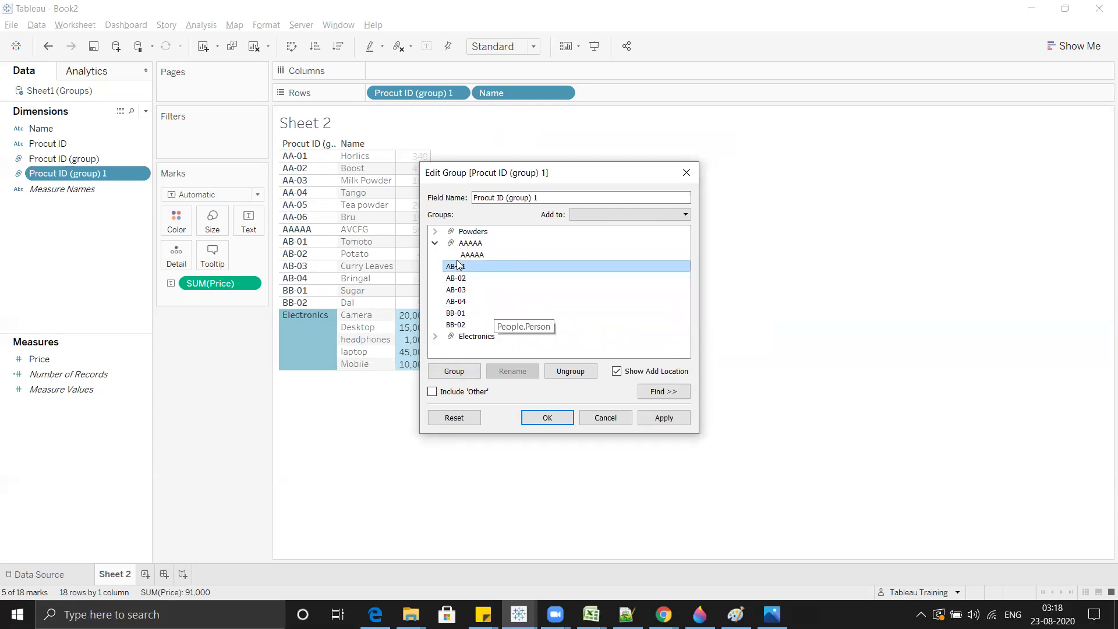
# Step: Combine BB-01 and BB-02 into a group named Grocary
pyautogui.click(470, 314)
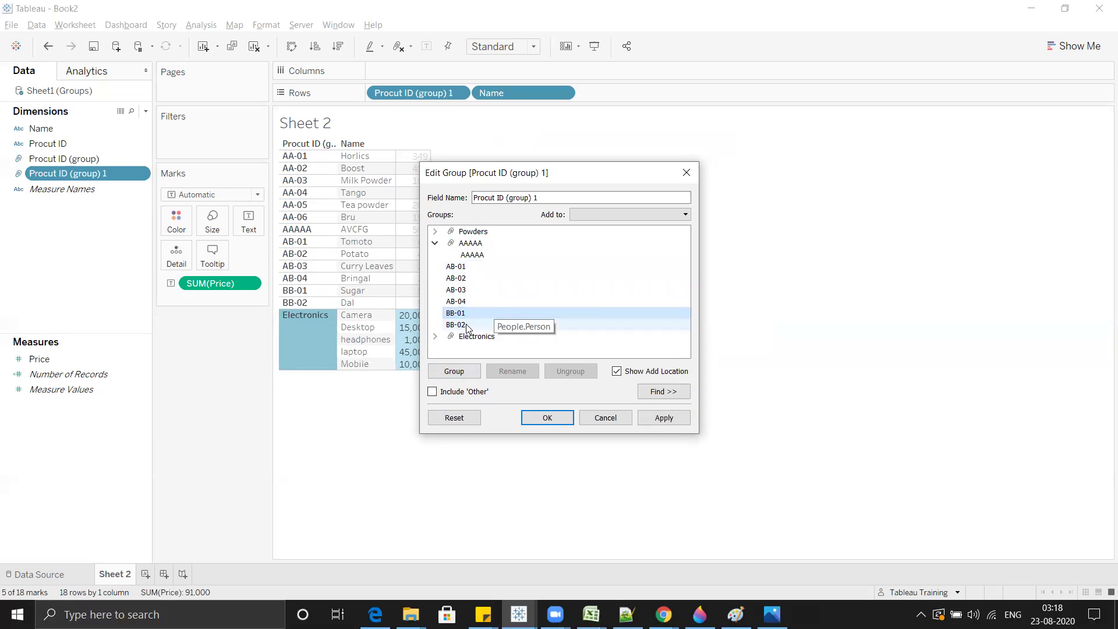
pyautogui.keyDown('ctrl'); pyautogui.click(467, 326); pyautogui.keyUp('ctrl')
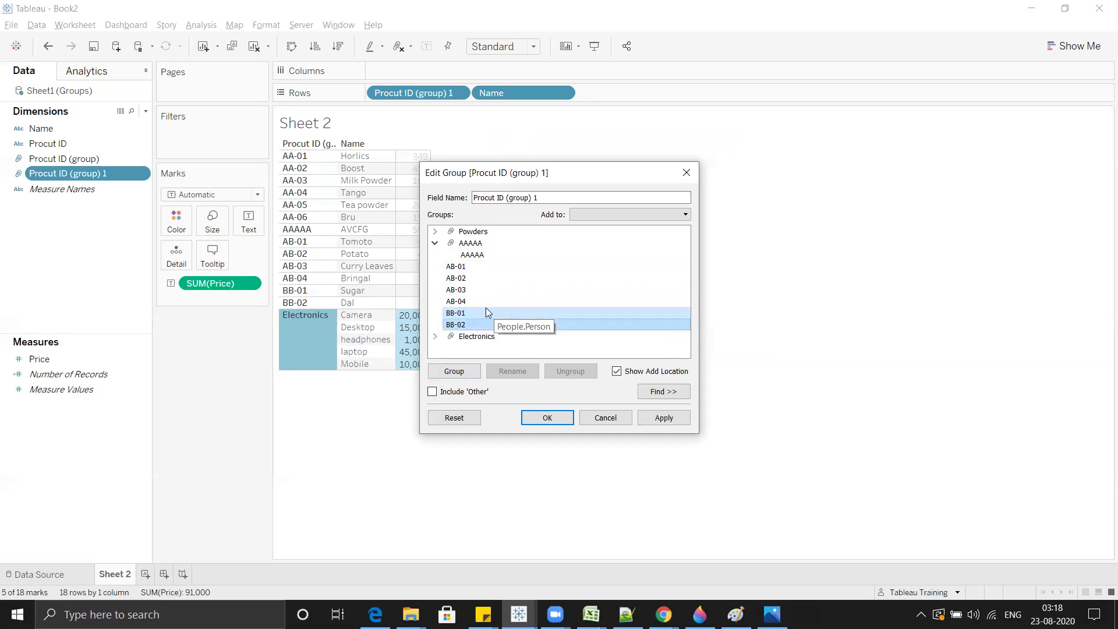
pyautogui.click(460, 371)
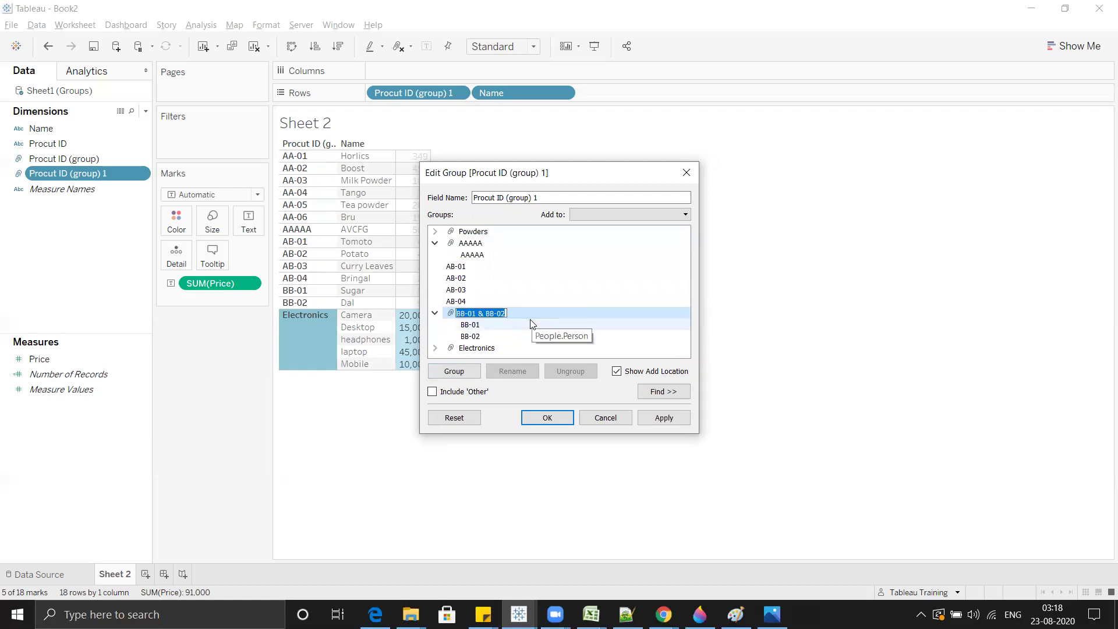
pyautogui.write('Grocary')
# Step: Combine AB-01 through AB-04 into a group named Vegitables and accept the group edits
pyautogui.click(545, 268)
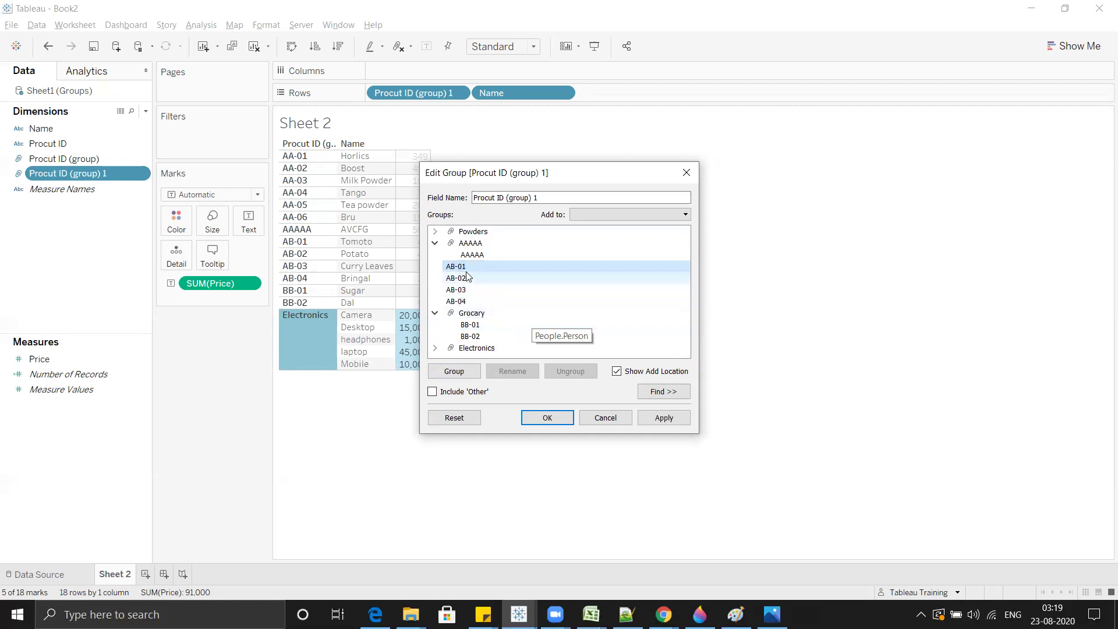
pyautogui.keyDown('ctrl'); pyautogui.click(471, 280); pyautogui.keyUp('ctrl')
pyautogui.keyDown('ctrl'); pyautogui.click(468, 290); pyautogui.keyUp('ctrl')
pyautogui.keyDown('ctrl'); pyautogui.click(466, 301); pyautogui.keyUp('ctrl')
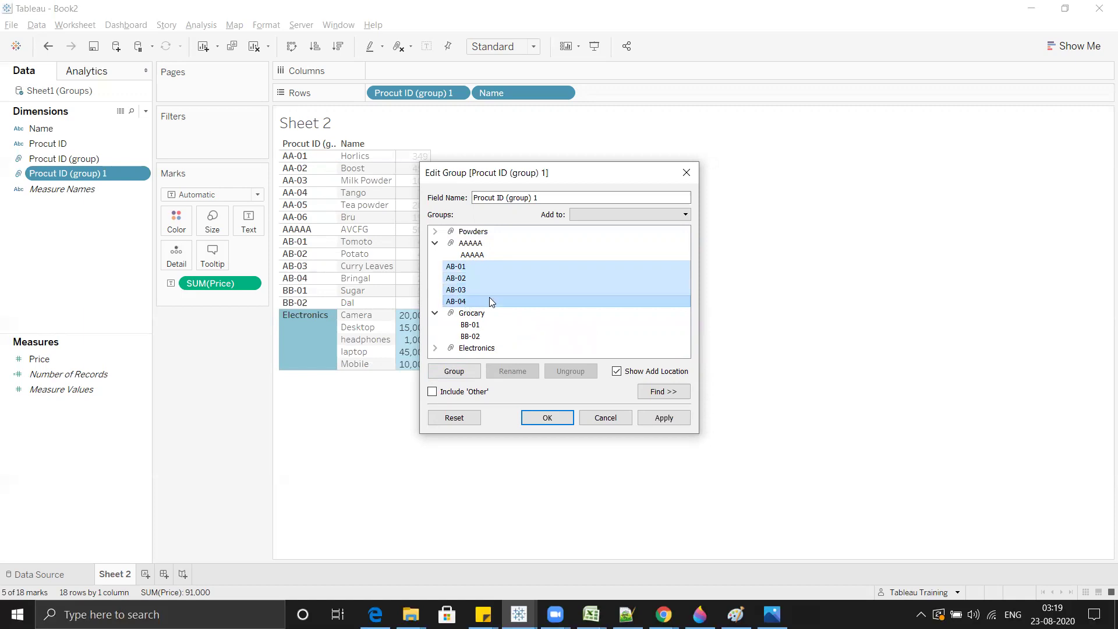
pyautogui.click(453, 373)
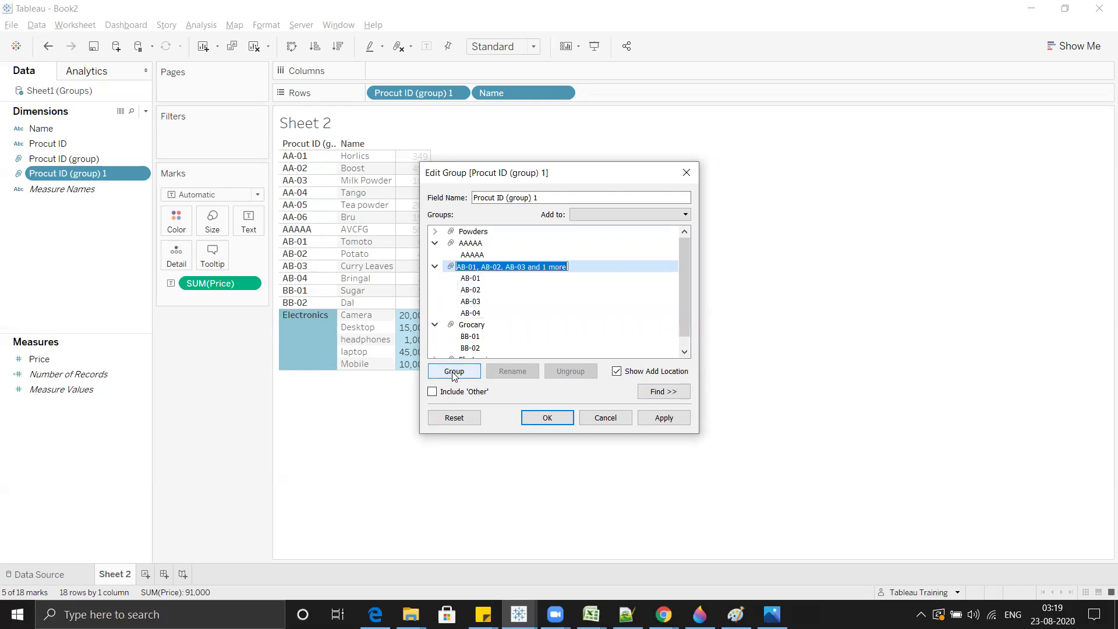
pyautogui.write('Vegi')
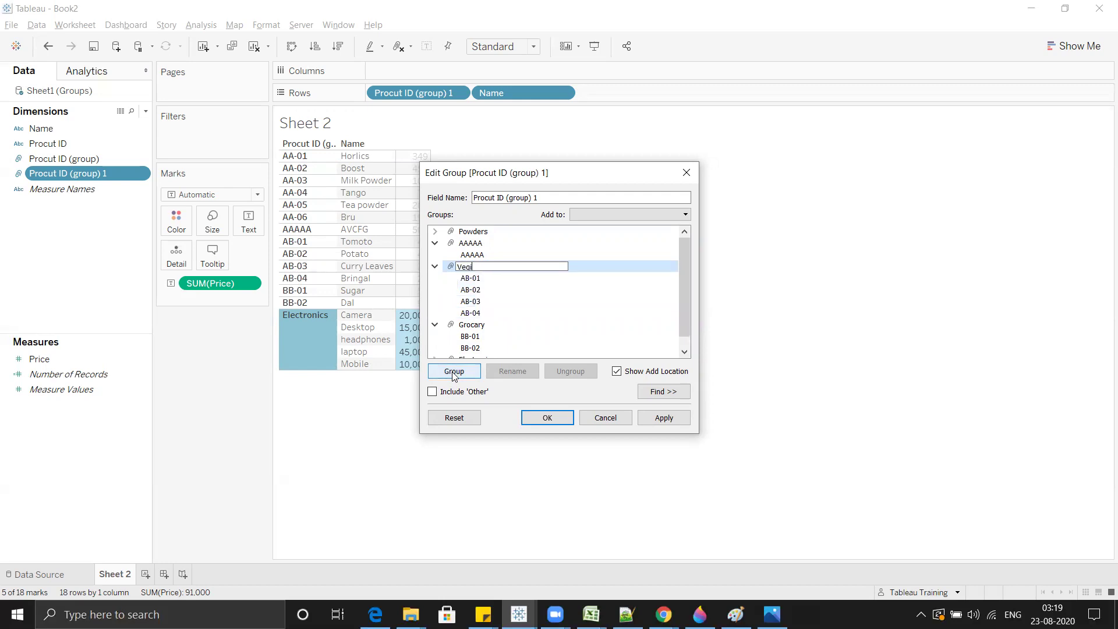
pyautogui.write('tables')
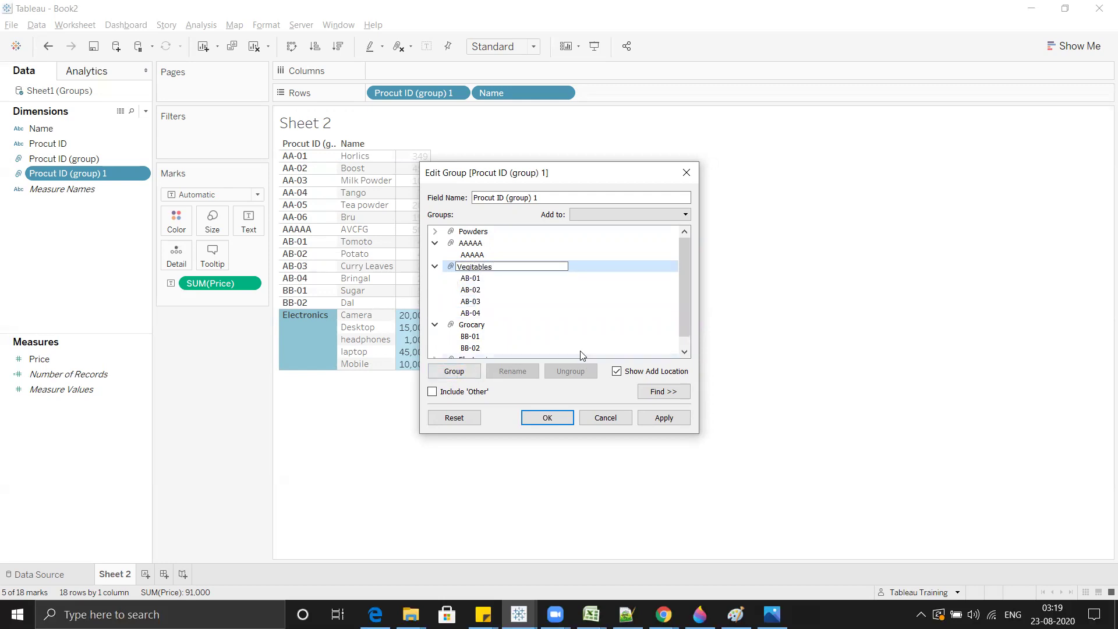
pyautogui.click(544, 418)
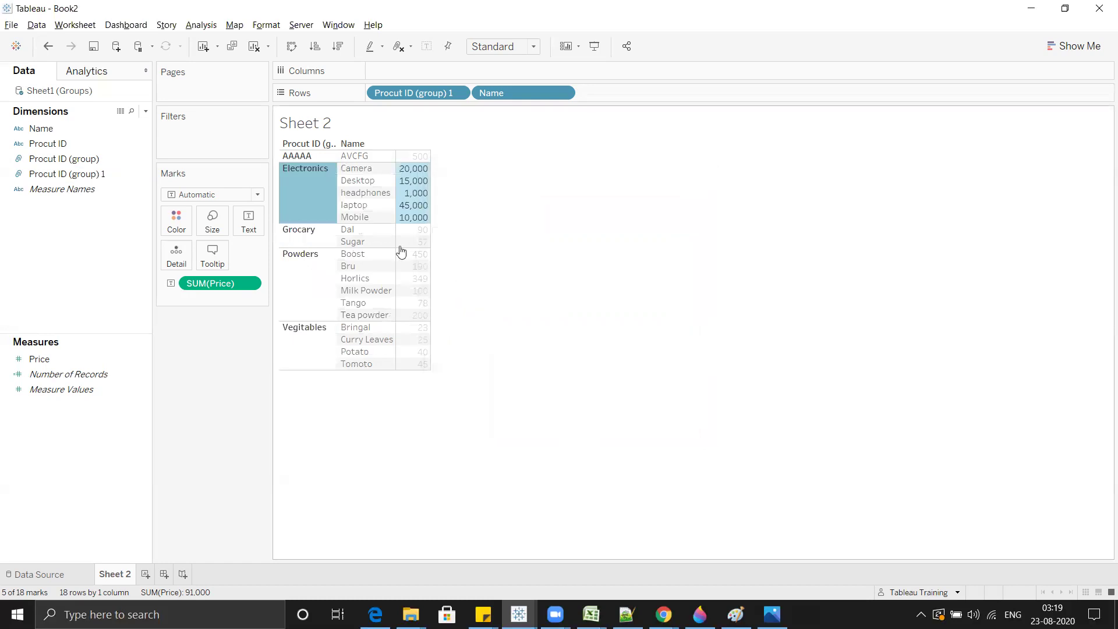
# Step: Select the Electronics rows in the table and remove Name from Rows to total the price per group
pyautogui.click(529, 260)
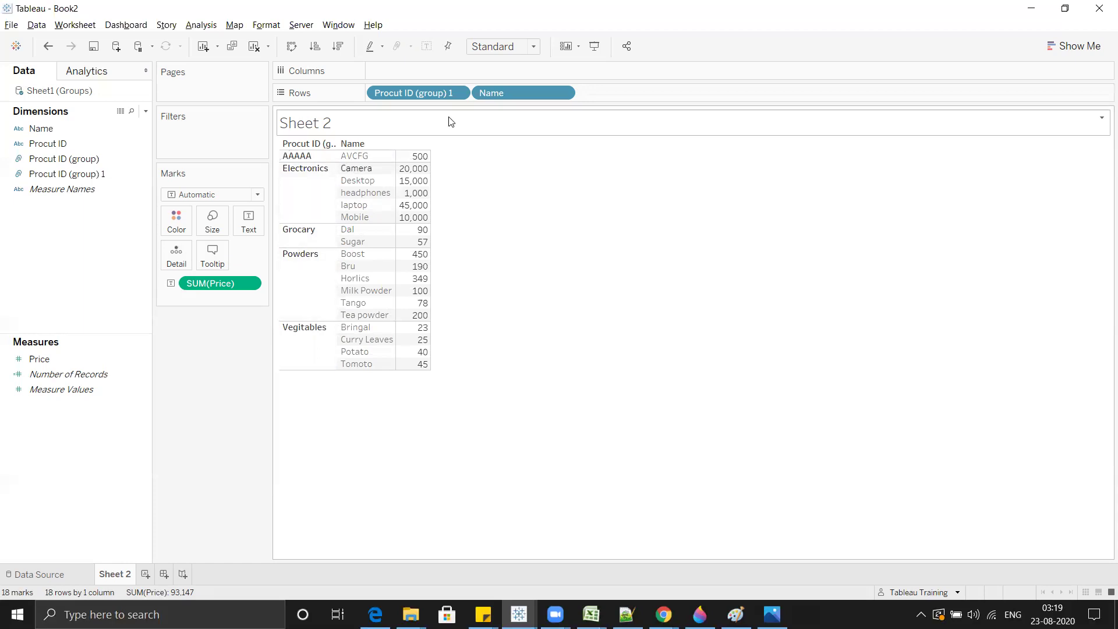
pyautogui.click(303, 202)
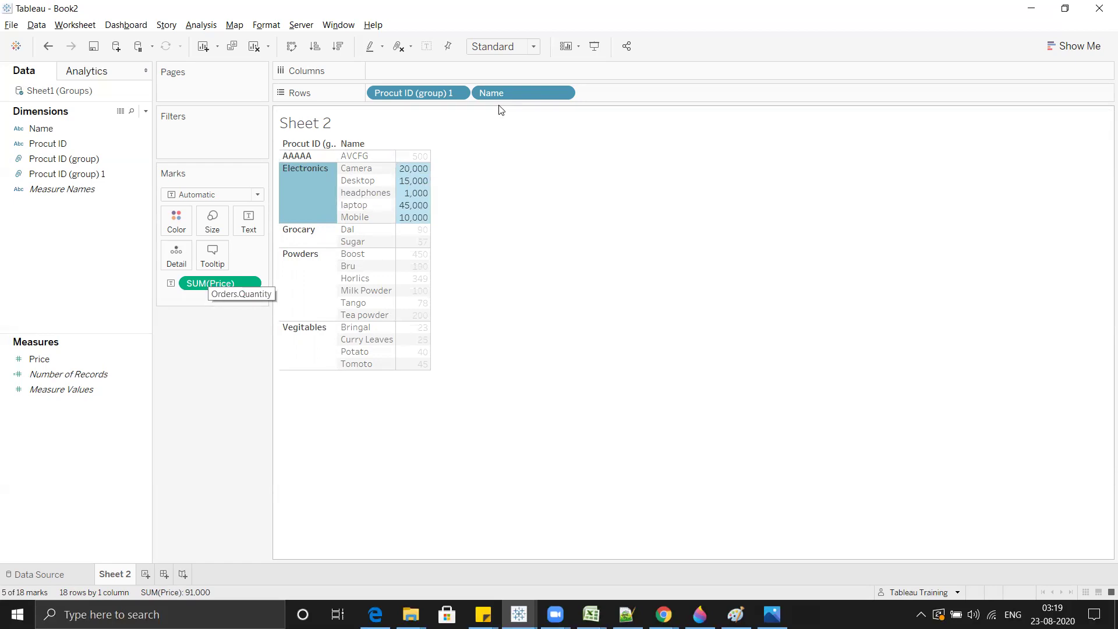
pyautogui.moveTo(505, 99); pyautogui.dragTo(120, 252)
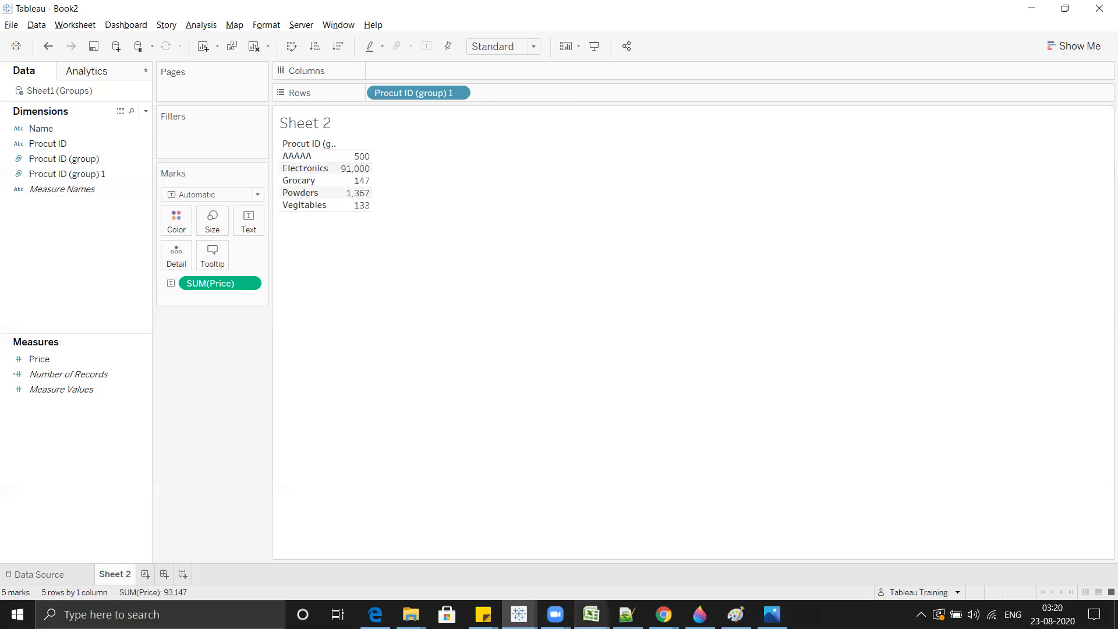
# Step: Switch to the Groups workbook in Excel and compare its Procut ID rows with the grouped table in Tableau
pyautogui.moveTo(591, 614)
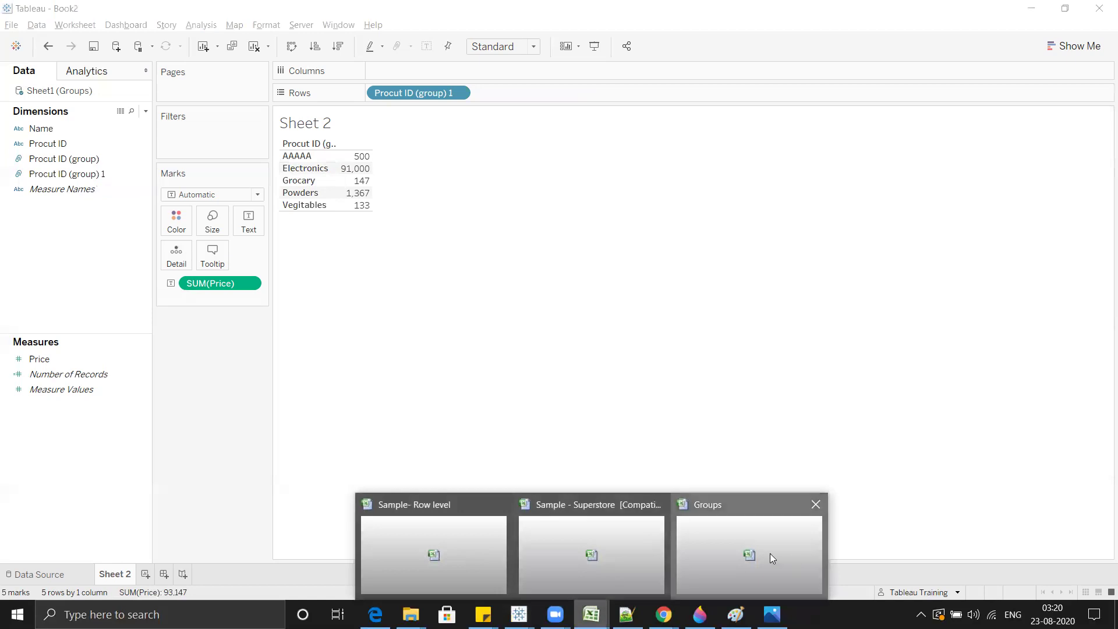
pyautogui.click(770, 553)
pyautogui.click(243, 287)
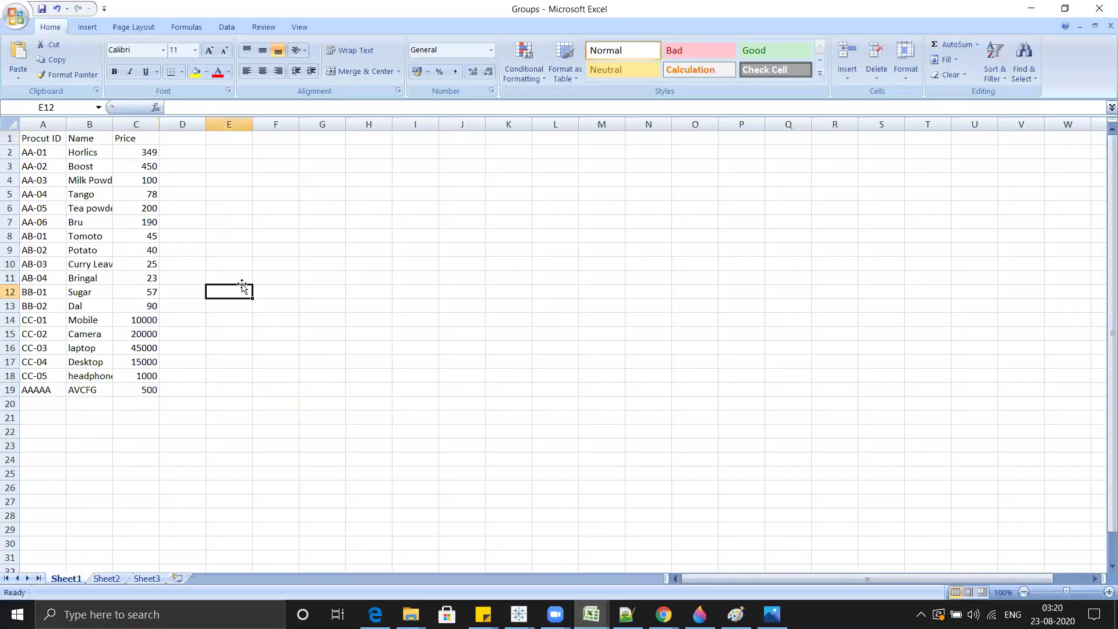
pyautogui.click(41, 224)
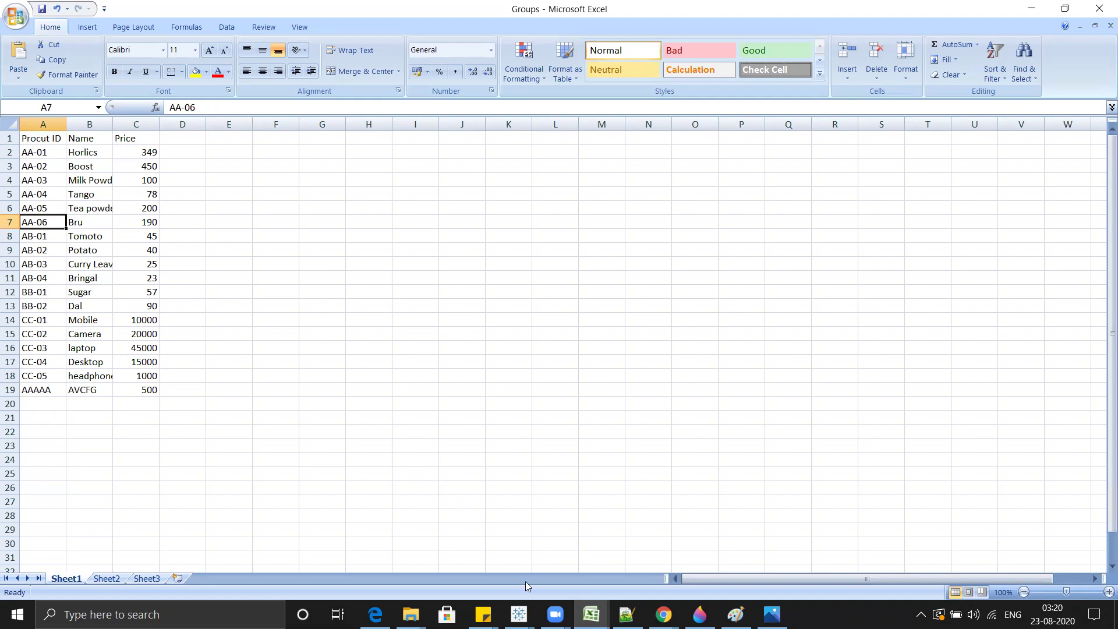
pyautogui.moveTo(538, 600)
pyautogui.click(821, 559)
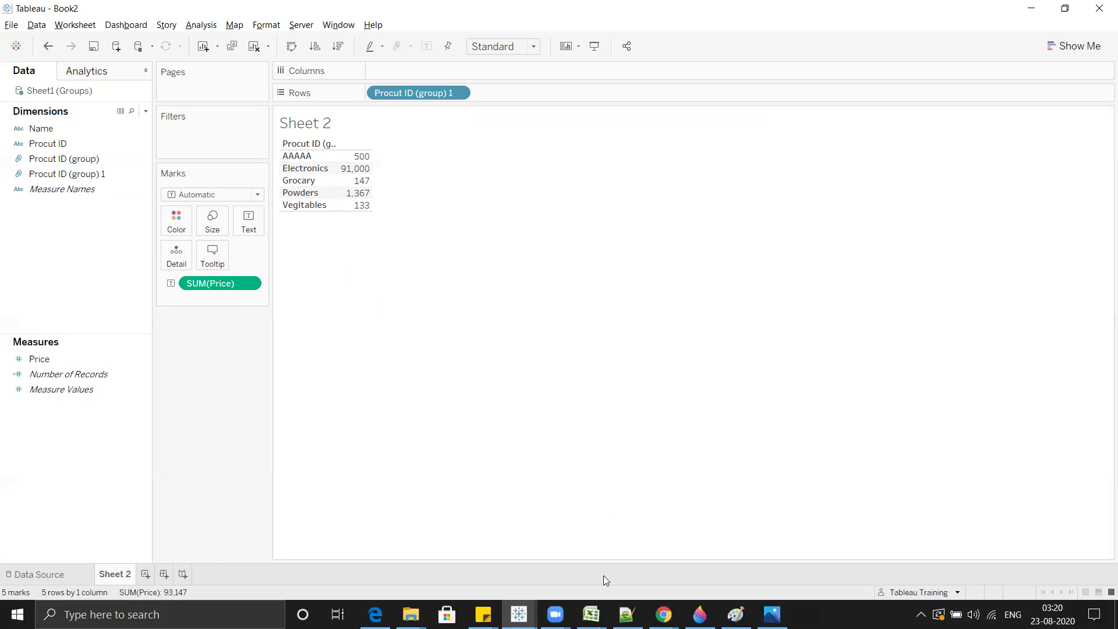
pyautogui.click(591, 614)
pyautogui.click(804, 540)
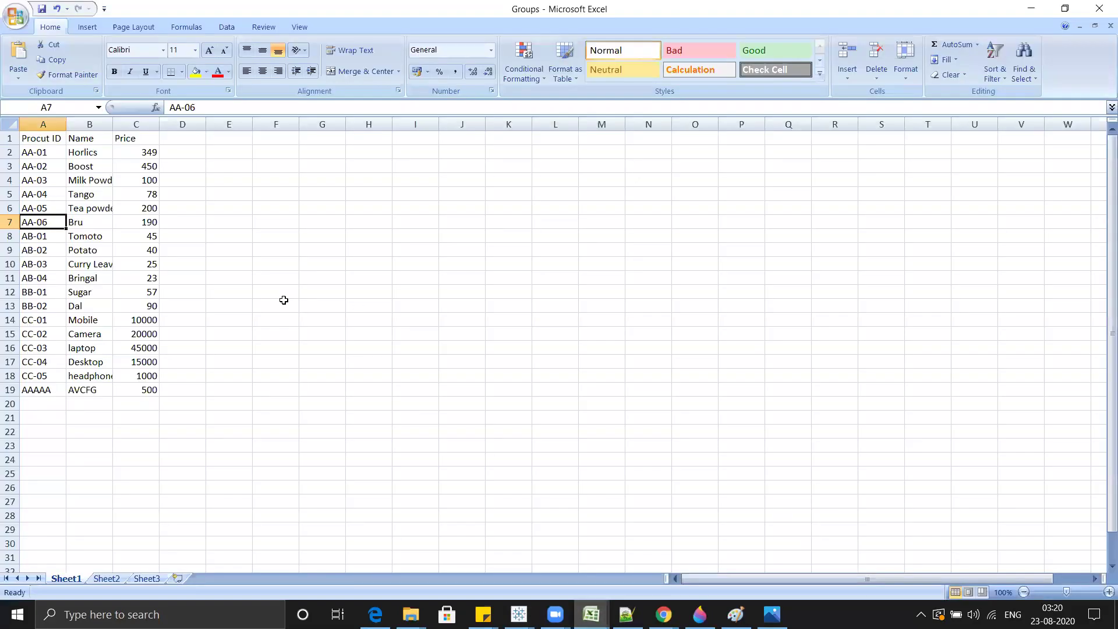
pyautogui.click(31, 155)
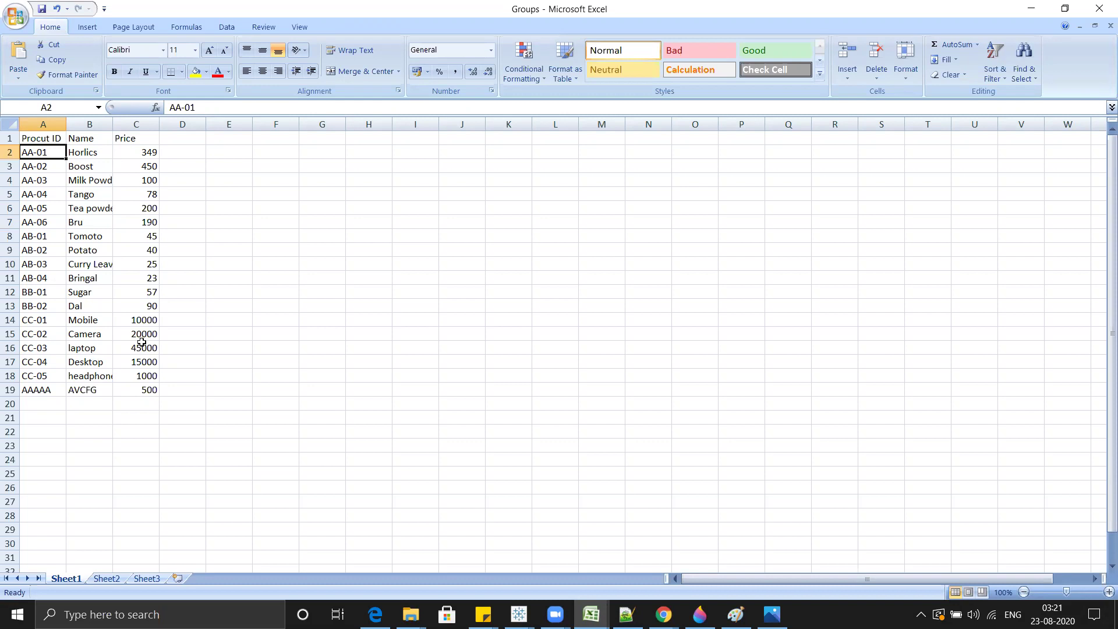
# Step: Return to Tableau and add Name to Rows after Procut ID (group) 1
pyautogui.click(1031, 8)
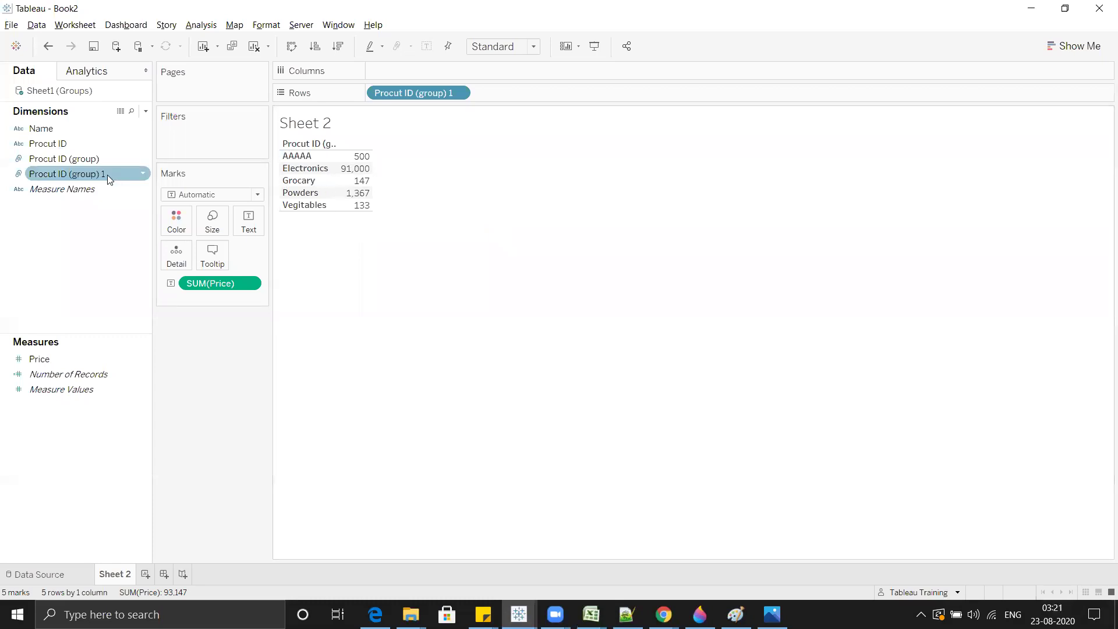
pyautogui.moveTo(55, 131); pyautogui.dragTo(505, 97)
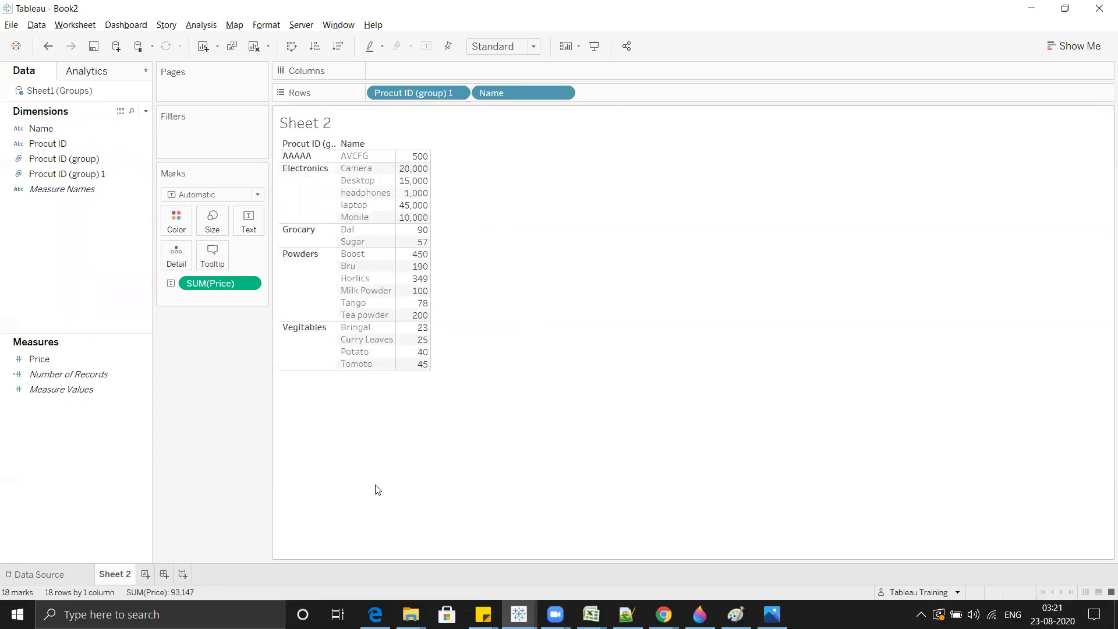
# Step: Rename the Sheet 2 worksheet as Static Group
pyautogui.doubleClick(110, 574)
pyautogui.write('St')
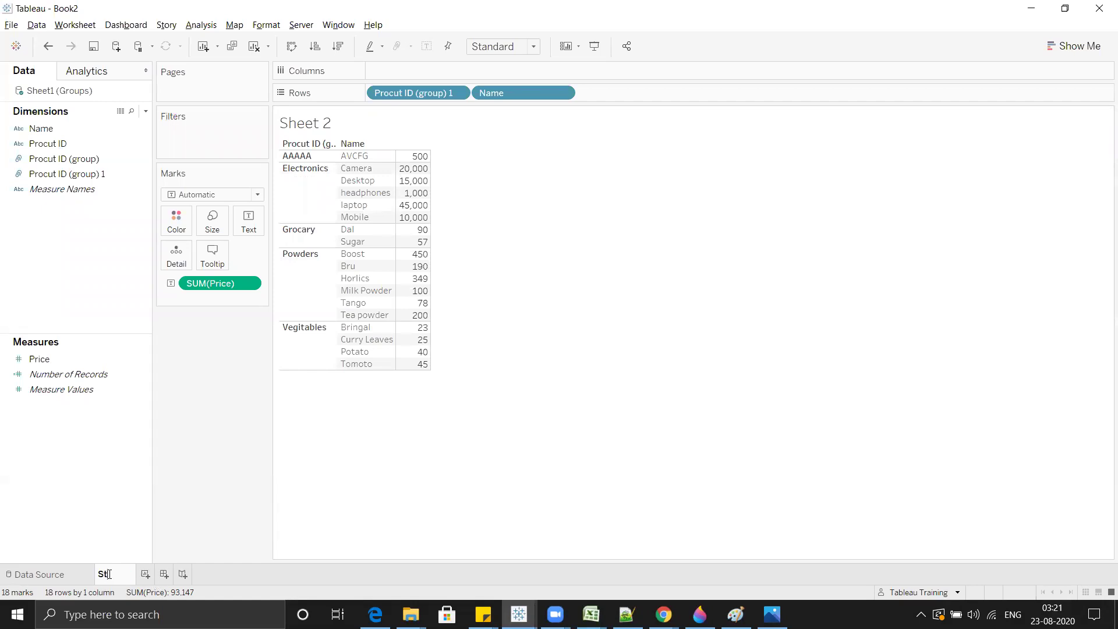
pyautogui.write('atic Group')
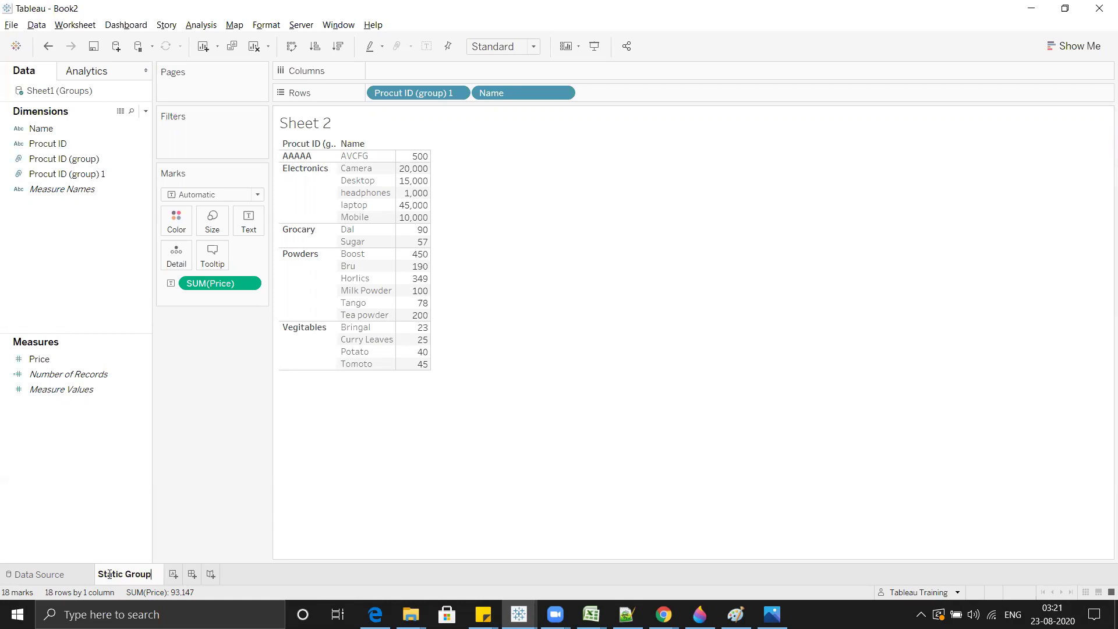
# Step: Add a new worksheet and name it Dynamic Groups
pyautogui.click(173, 574)
pyautogui.doubleClick(174, 576)
pyautogui.write('D')
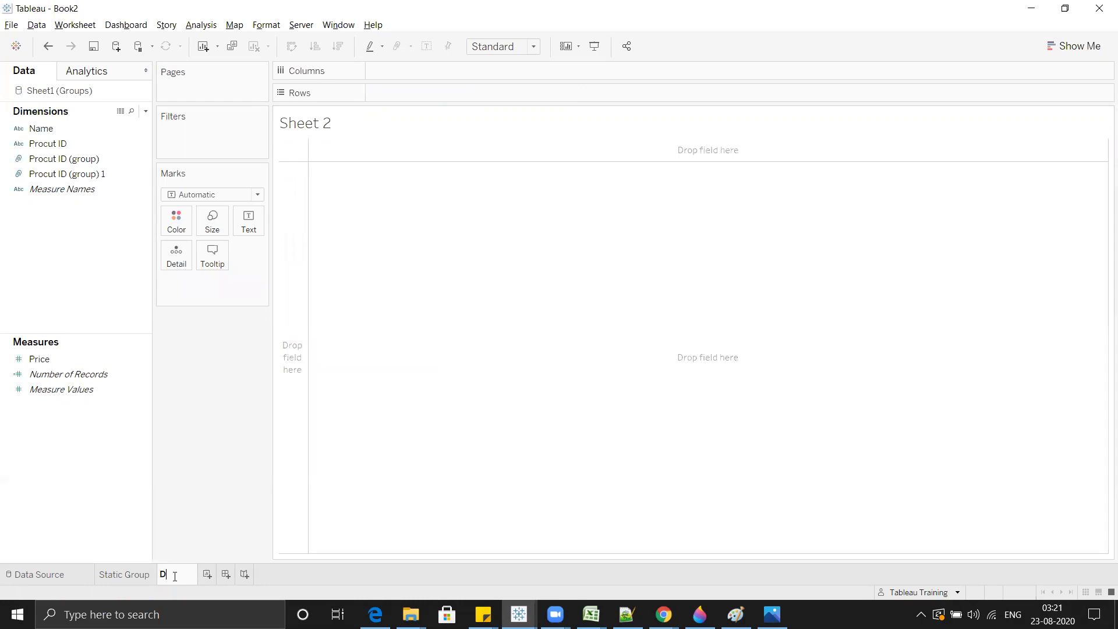
pyautogui.write('ynamic')
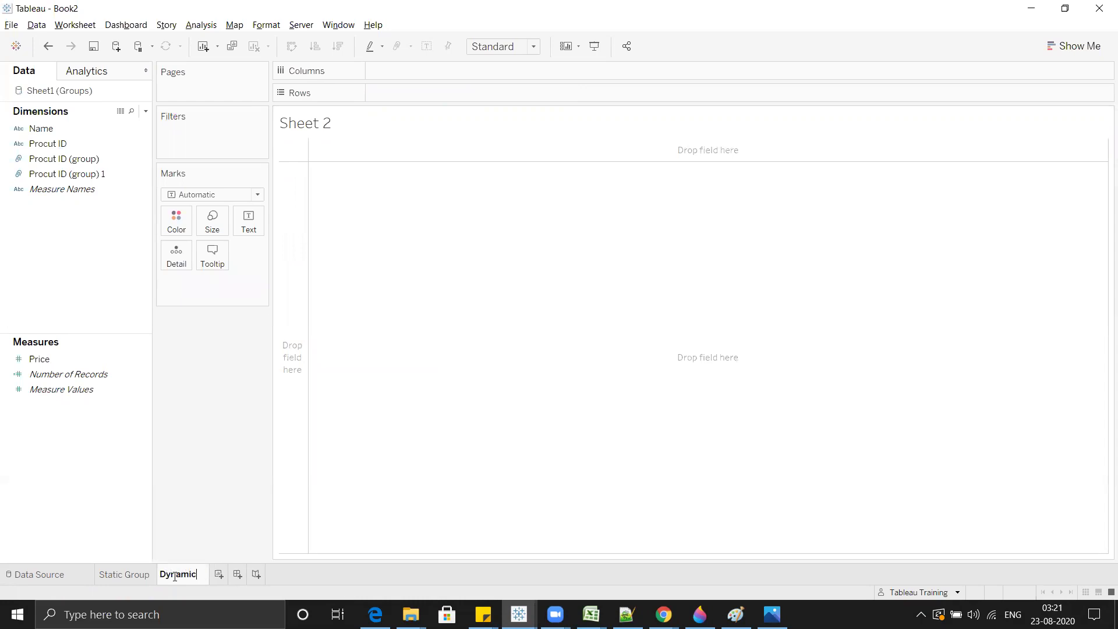
pyautogui.write(' Groups')
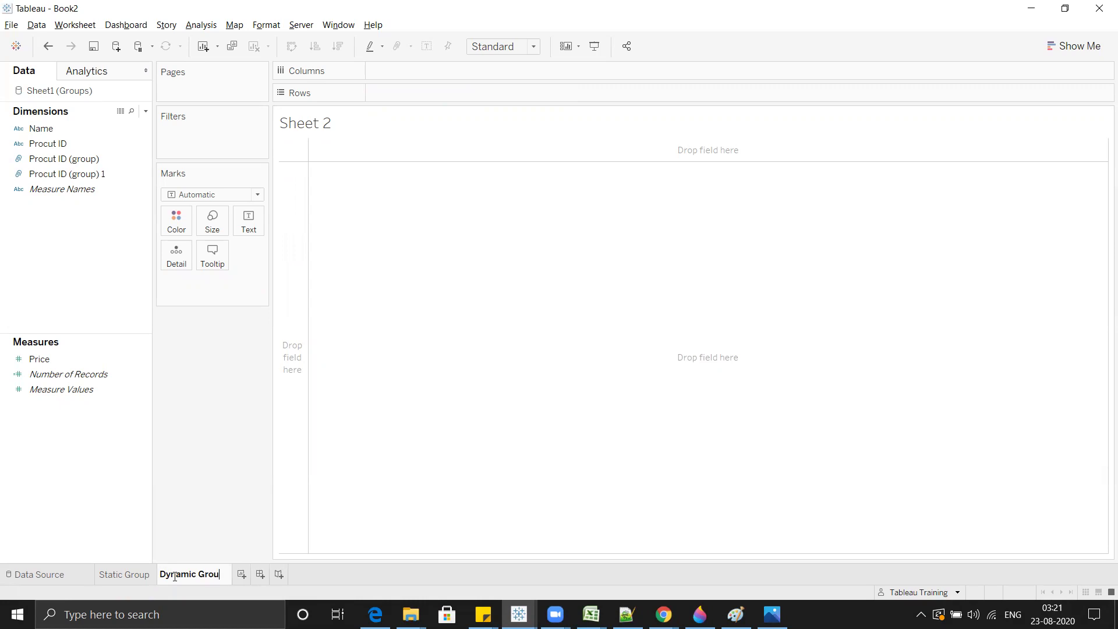
pyautogui.click(287, 544)
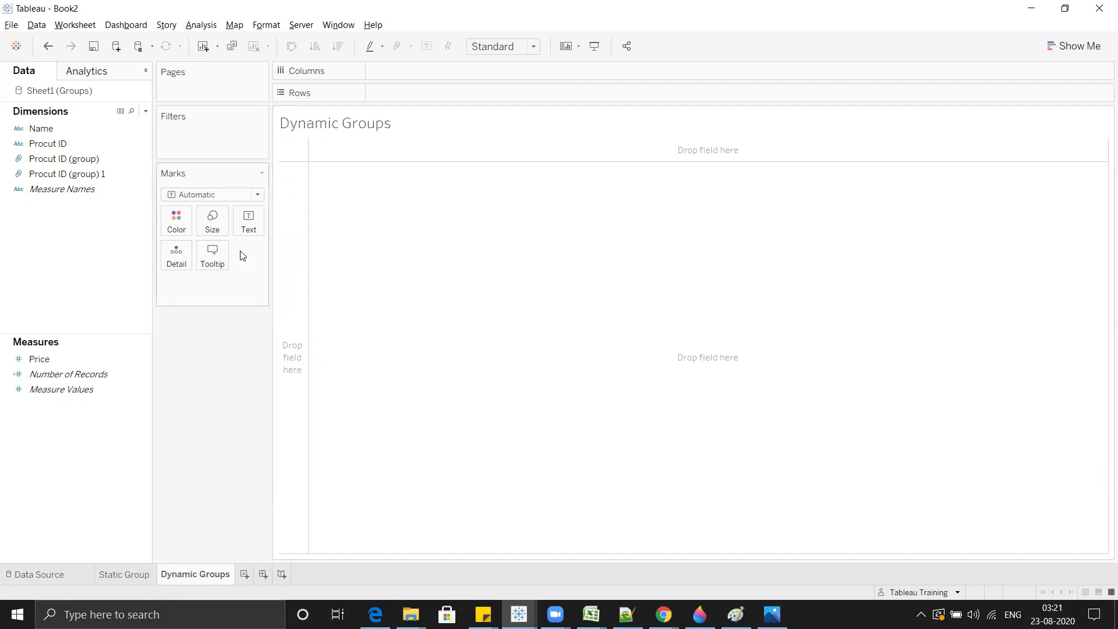
# Step: Create a calculated field from the Dimensions list and name it Dynamic Group
pyautogui.click(146, 111)
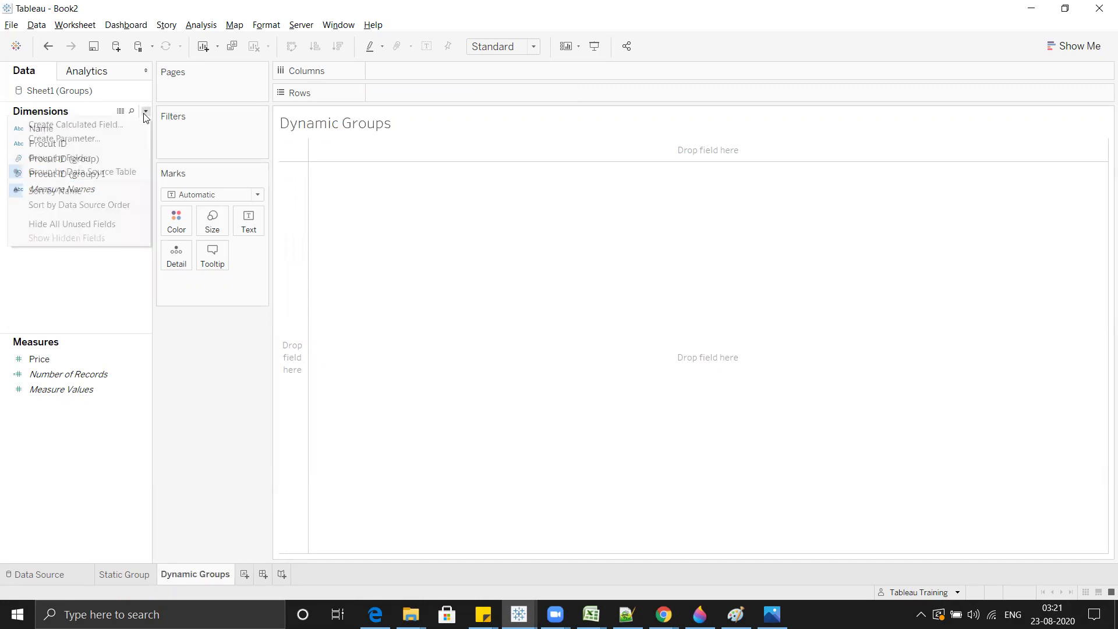
pyautogui.click(114, 125)
pyautogui.moveTo(451, 206); pyautogui.dragTo(437, 174)
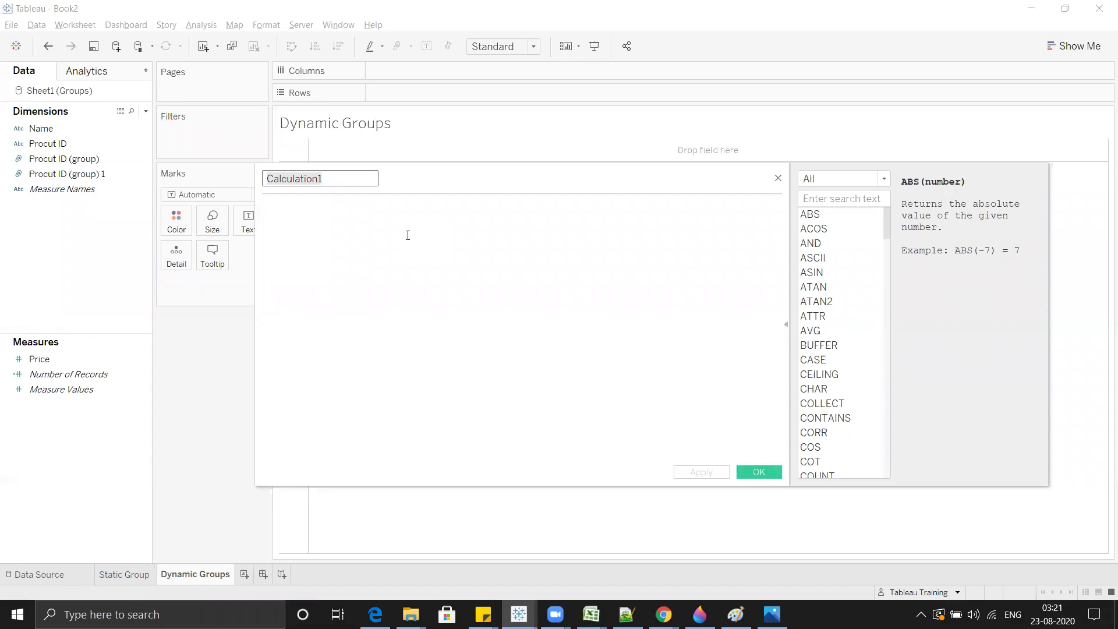
pyautogui.write('Dyma')
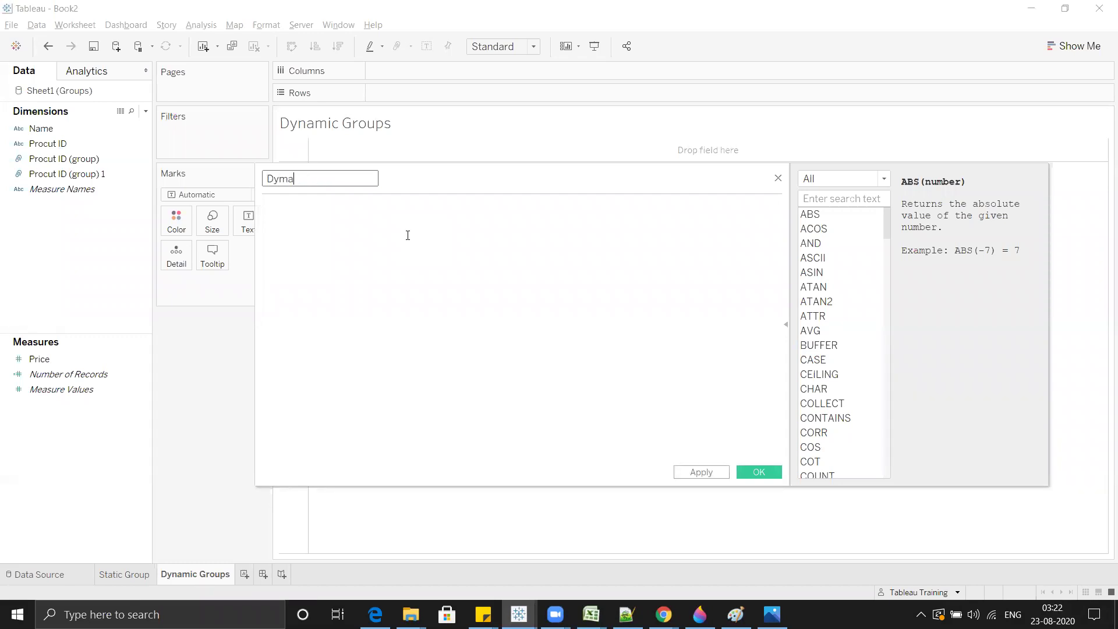
pyautogui.press('BackSpace')
pyautogui.press('BackSpace')
pyautogui.write('namic Group')
pyautogui.click(407, 235)
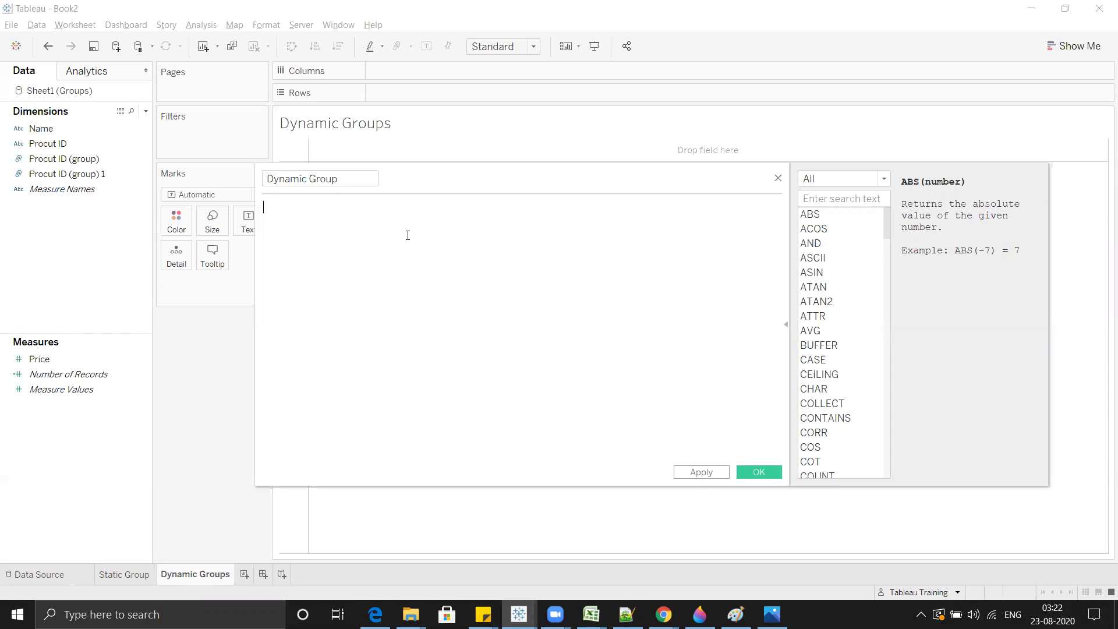
# Step: Write the formula's first condition as if CONTAINS([Procut ID],"AA") Then "Powders"
pyautogui.write('if con')
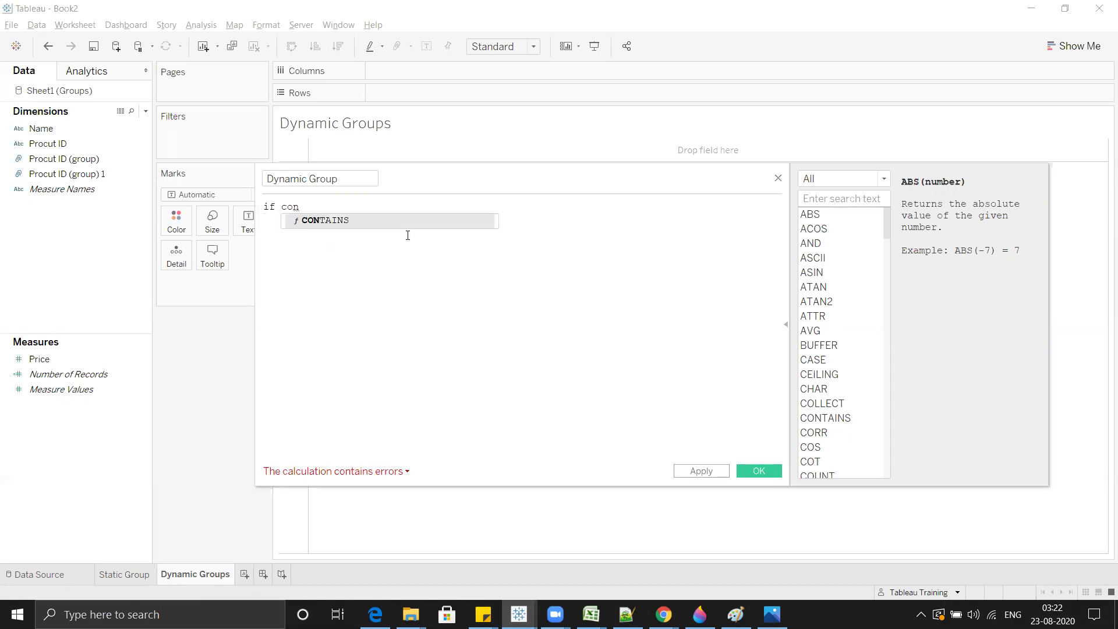
pyautogui.press('Return')
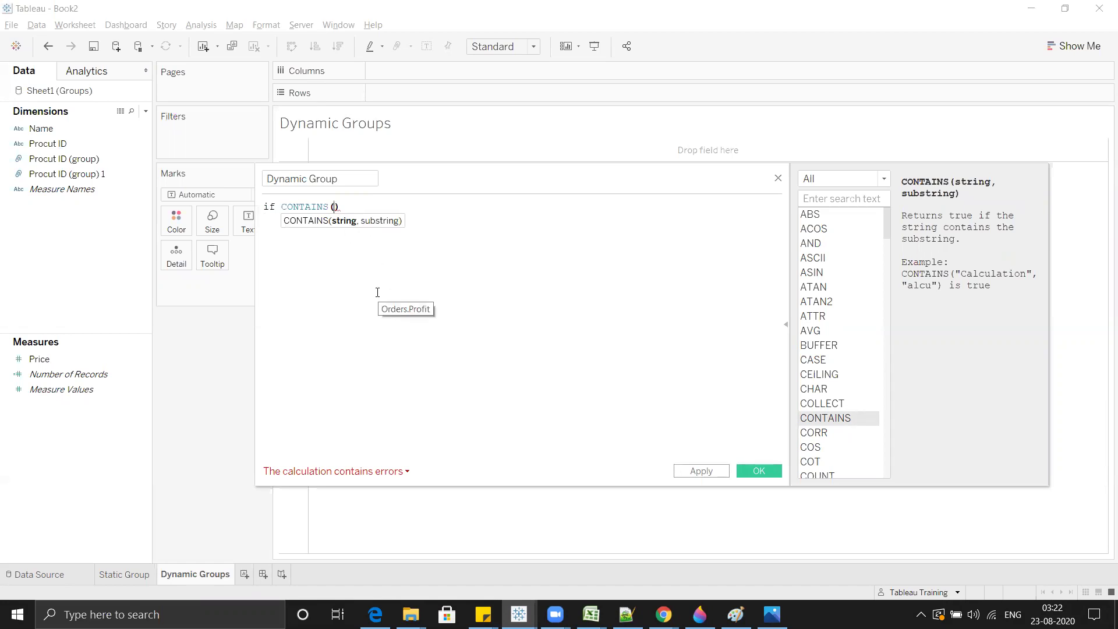
pyautogui.write('pro')
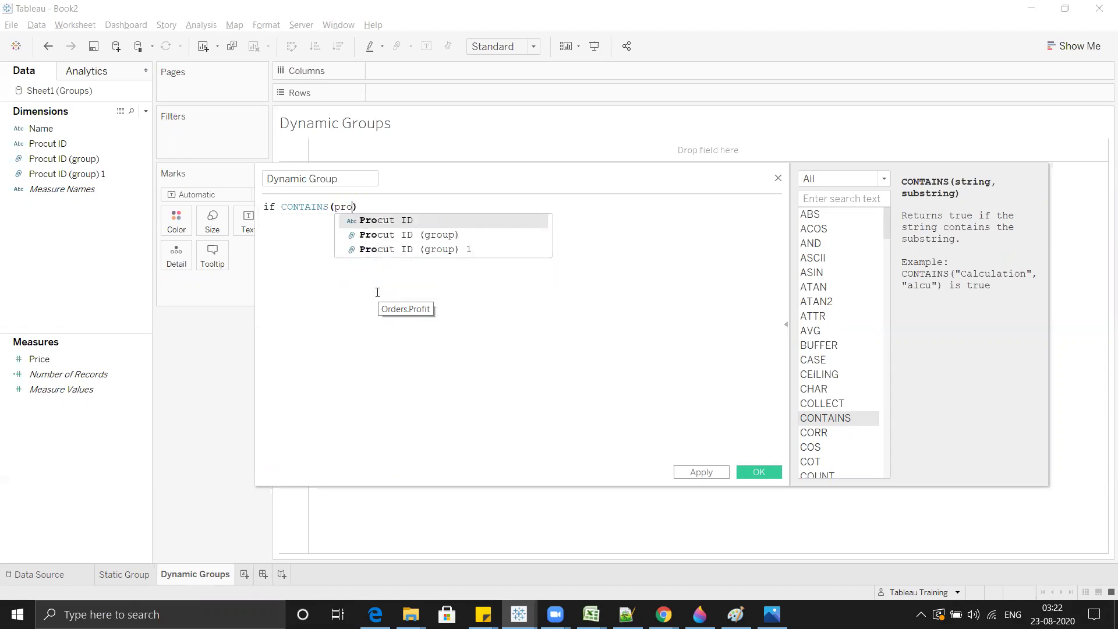
pyautogui.press('Return')
pyautogui.write(',"AA-"')
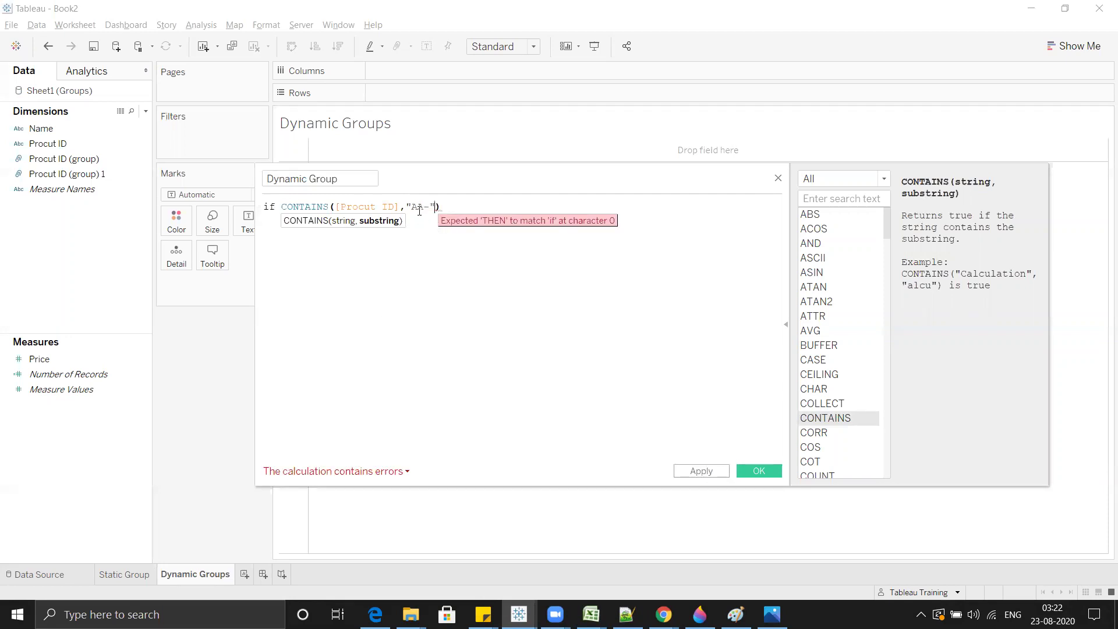
pyautogui.doubleClick(425, 207)
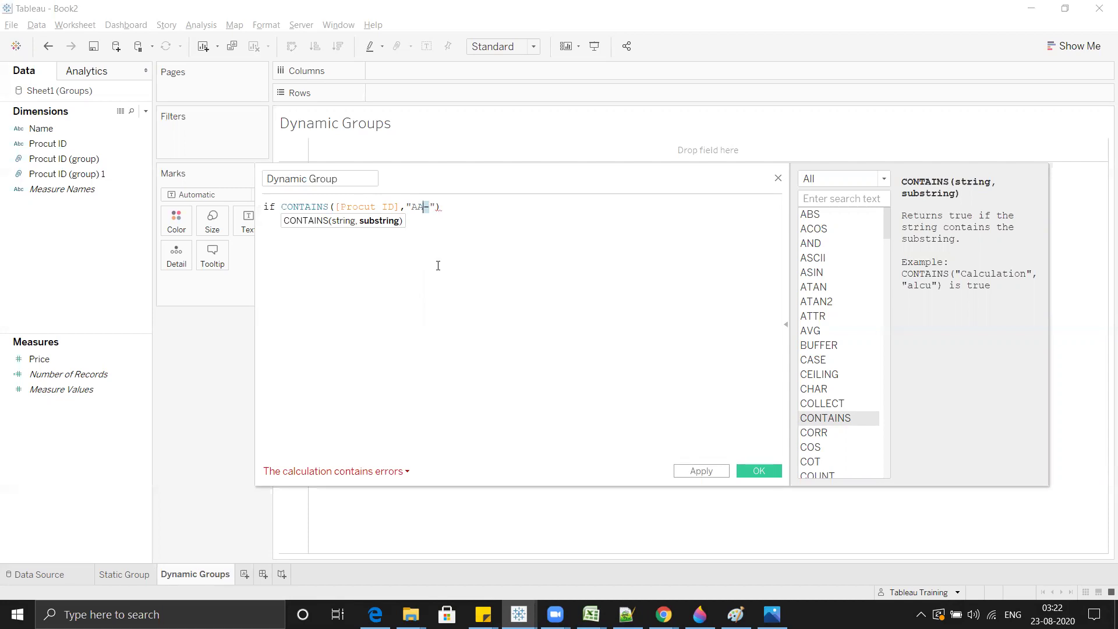
pyautogui.press('BackSpace')
pyautogui.click(460, 208)
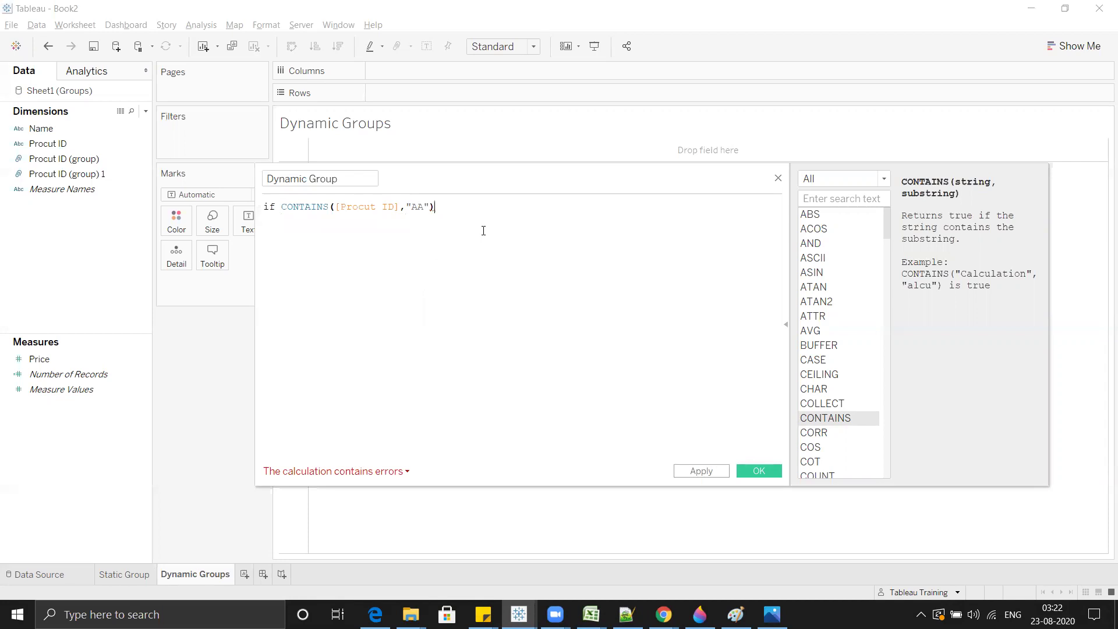
pyautogui.write('Th')
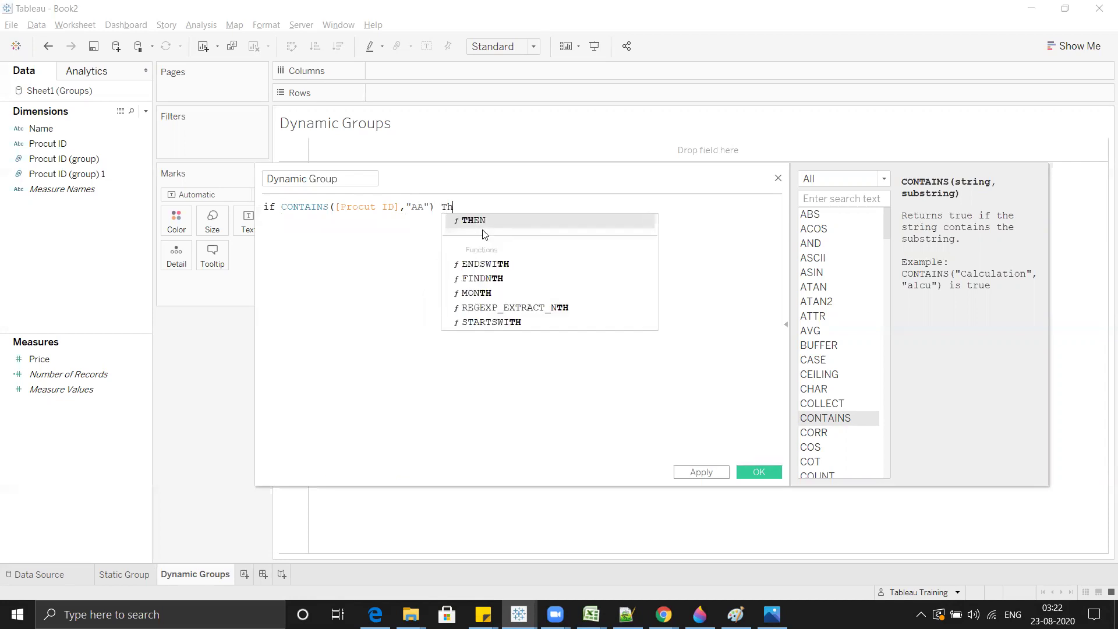
pyautogui.write('en ')
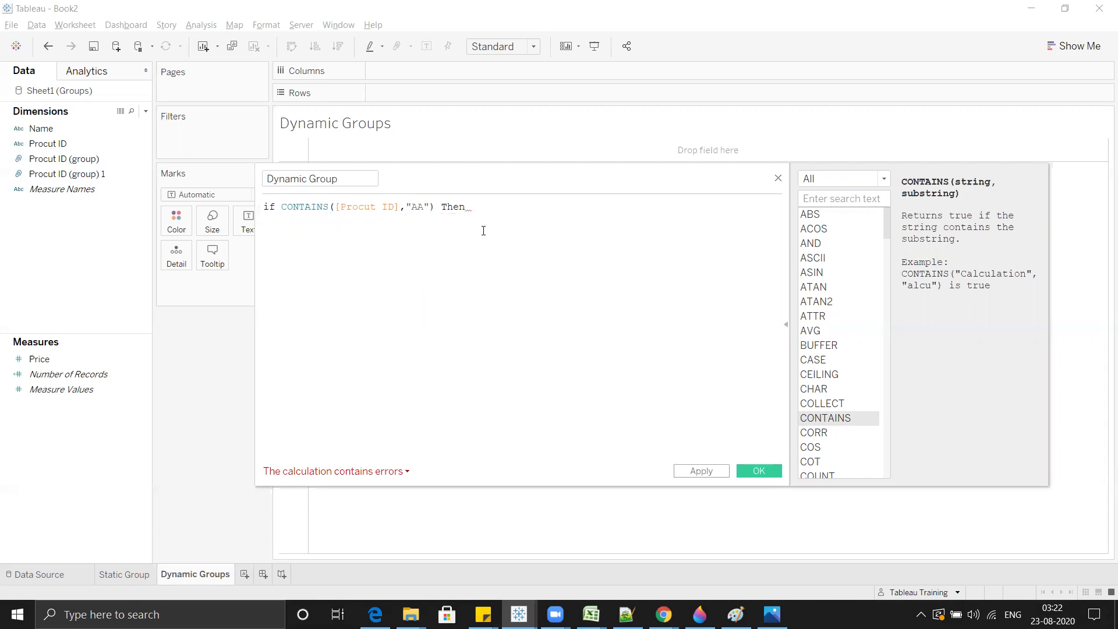
pyautogui.write('"Powders"')
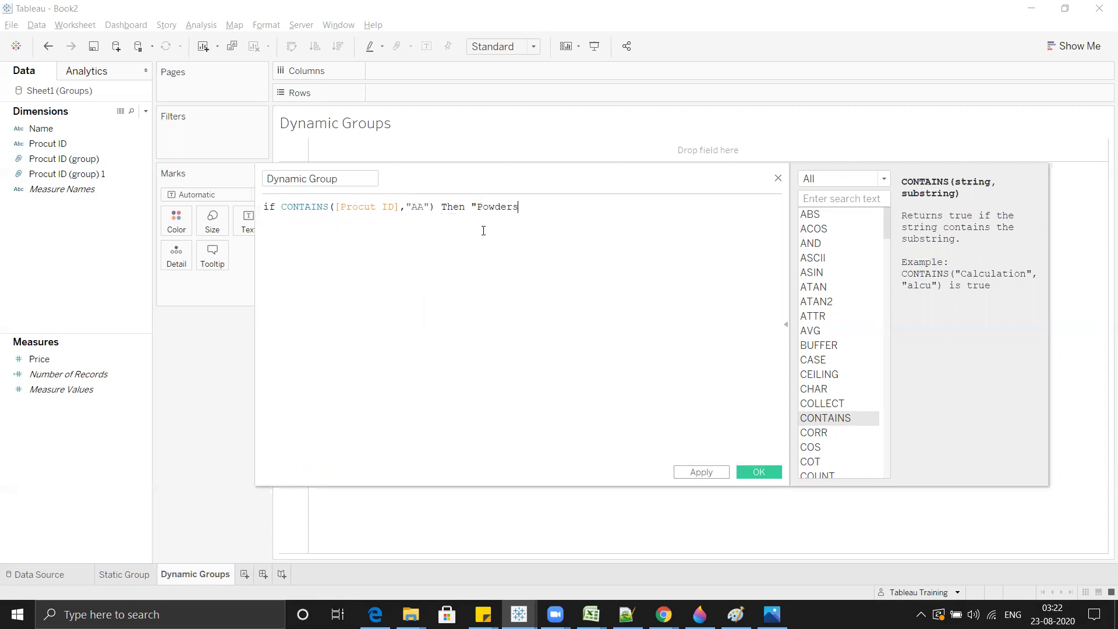
# Step: Add the second-line condition ELSEIF CONTAINS([Procut ID],"AB") THEN to the formula
pyautogui.press('Return')
pyautogui.write('els')
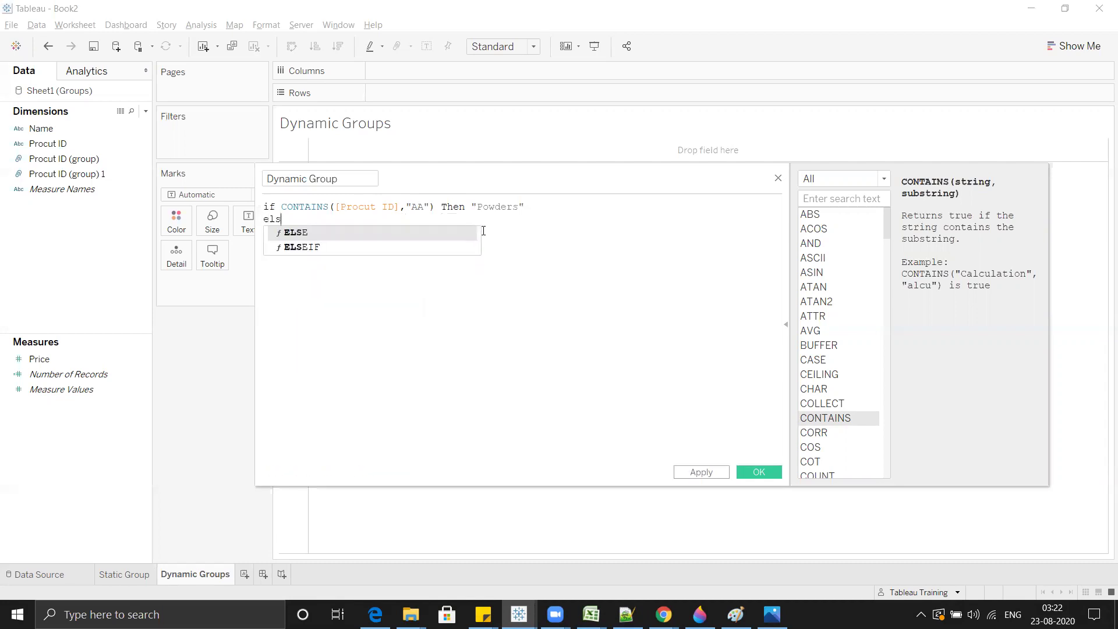
pyautogui.press('Down')
pyautogui.press('Return')
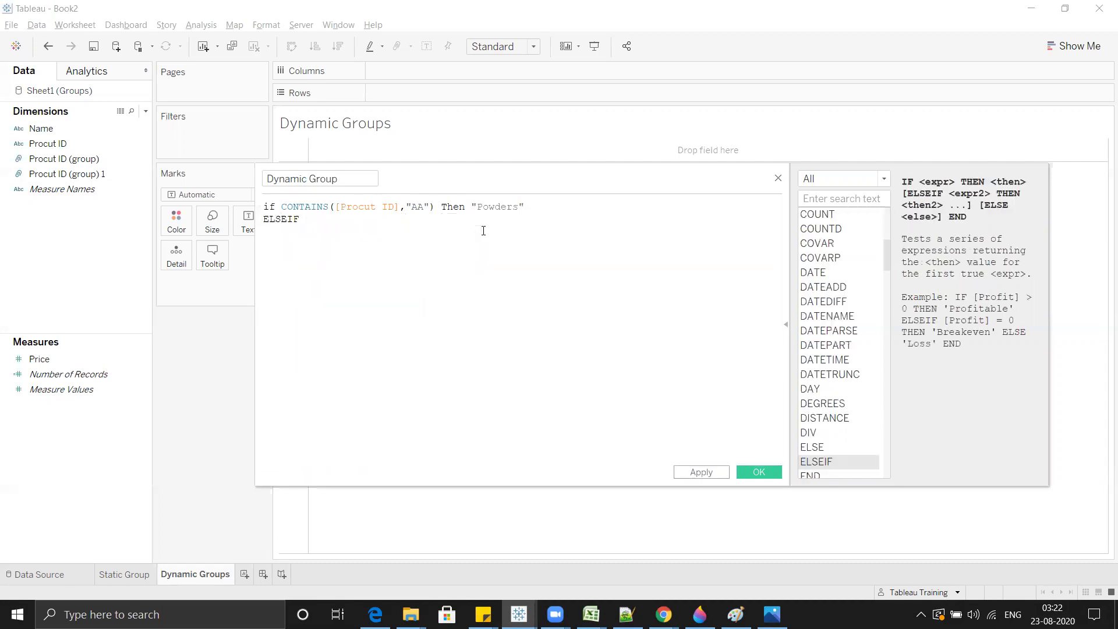
pyautogui.write('con')
pyautogui.press('Return')
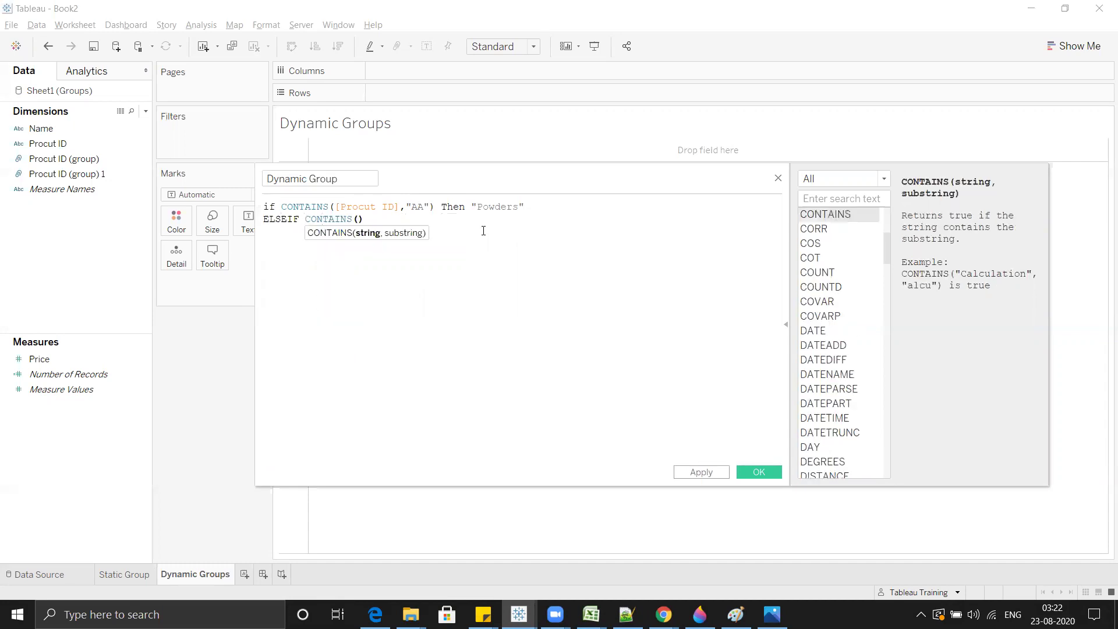
pyautogui.write('pro')
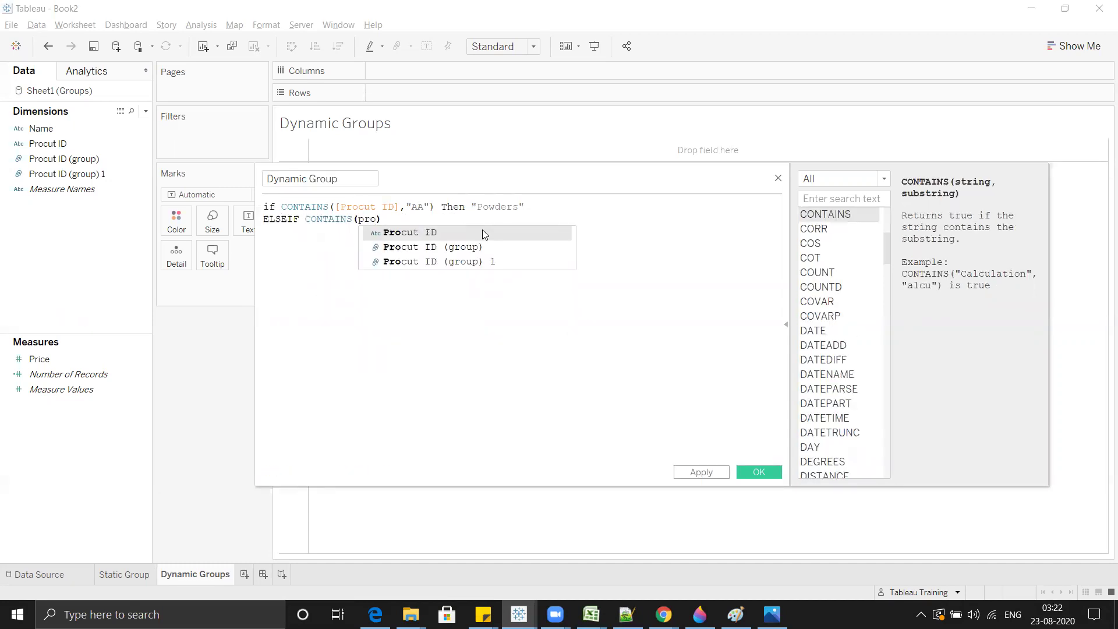
pyautogui.doubleClick(482, 232)
pyautogui.write(',')
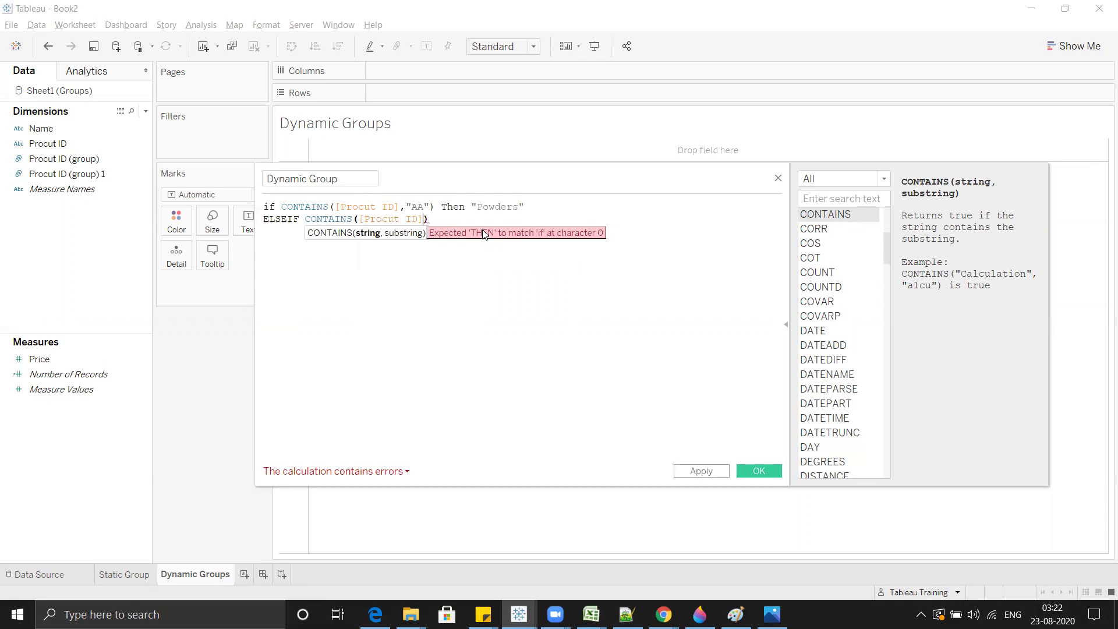
pyautogui.write('"AB"')
pyautogui.press('Right')
pyautogui.write('THEN')
pyautogui.press('Return')
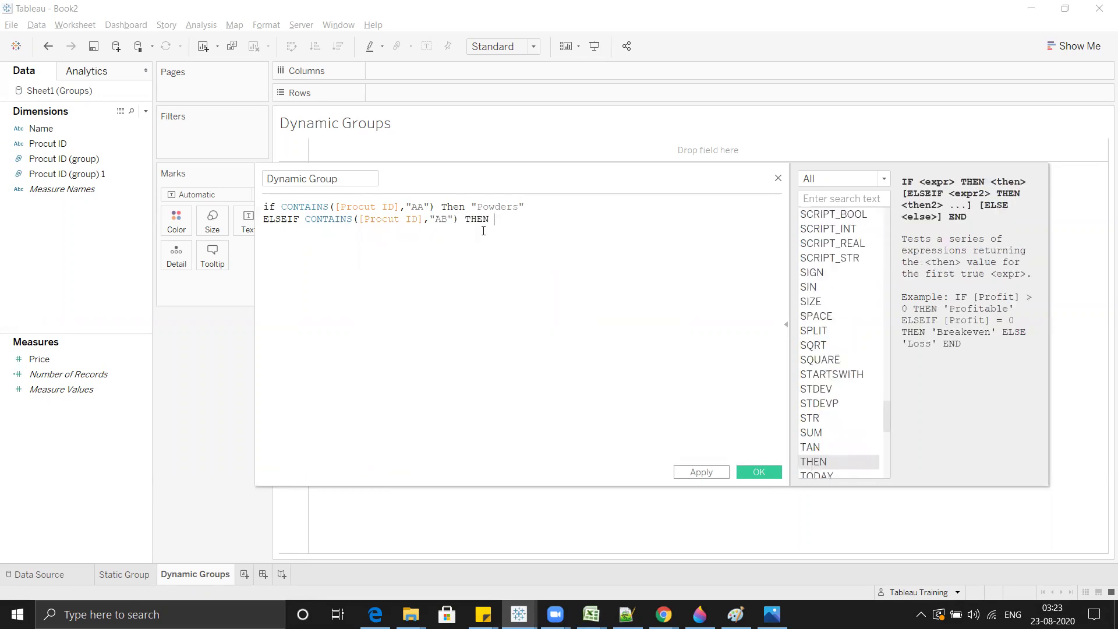
# Step: Check the AB products in the Groups workbook in Excel, and complete the AB condition in Tableau with "Vegitables"
pyautogui.write('"')
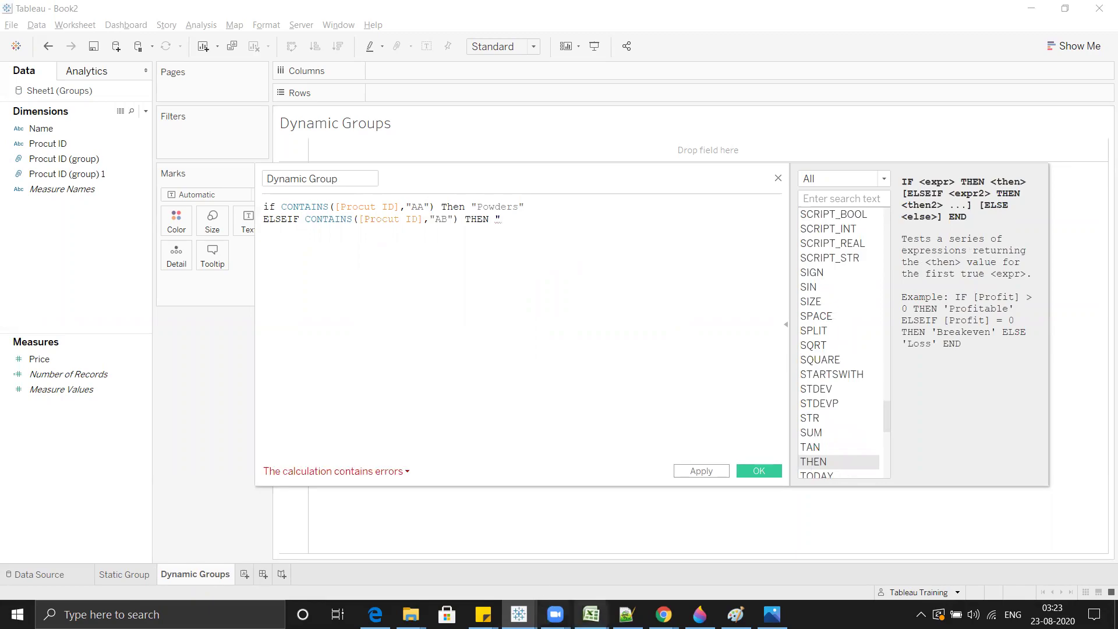
pyautogui.moveTo(591, 614)
pyautogui.click(728, 542)
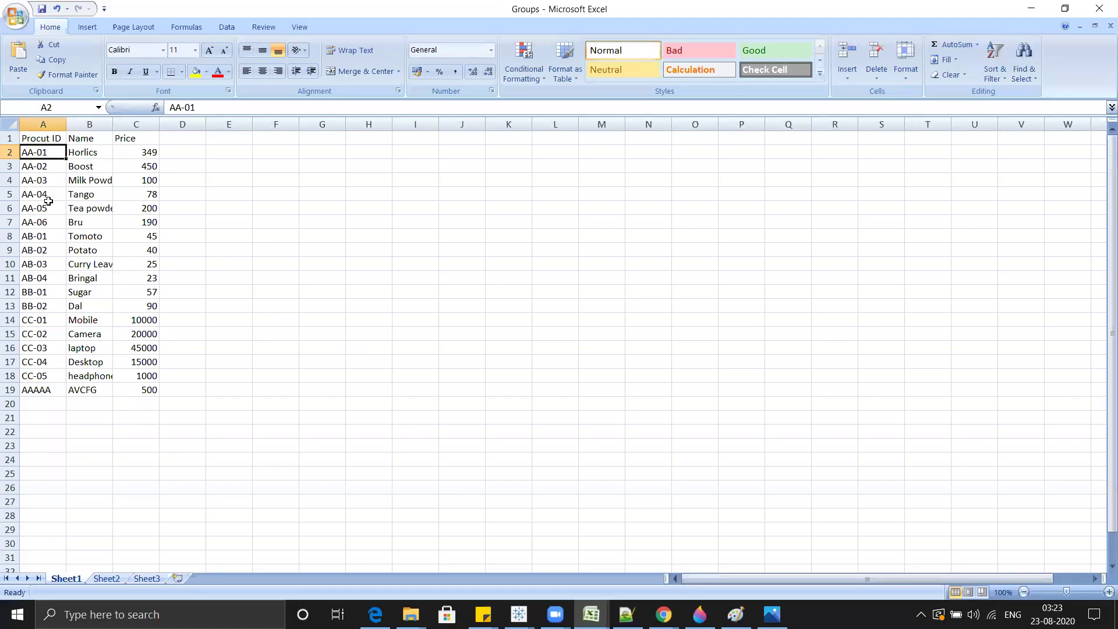
pyautogui.click(61, 239)
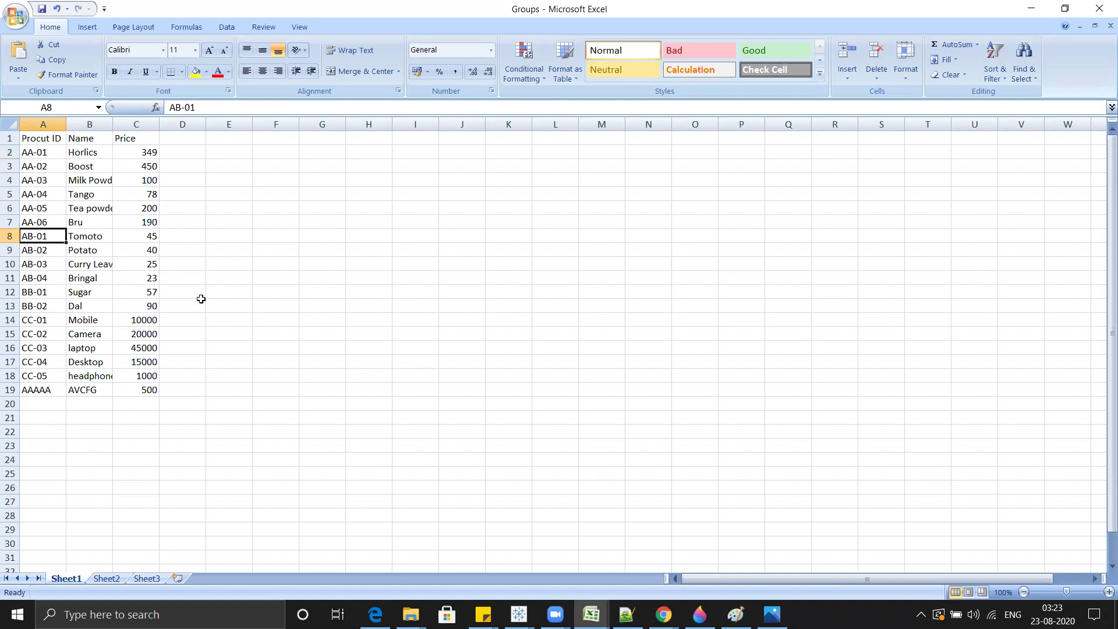
pyautogui.hotkey('alt', 'Tab')
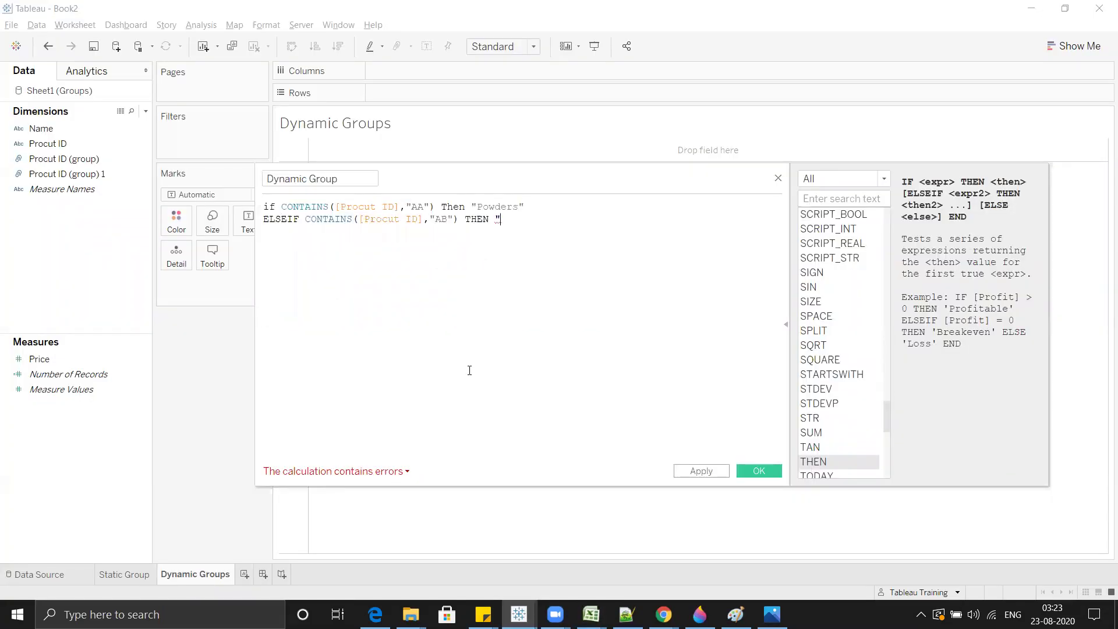
pyautogui.write('Vegita')
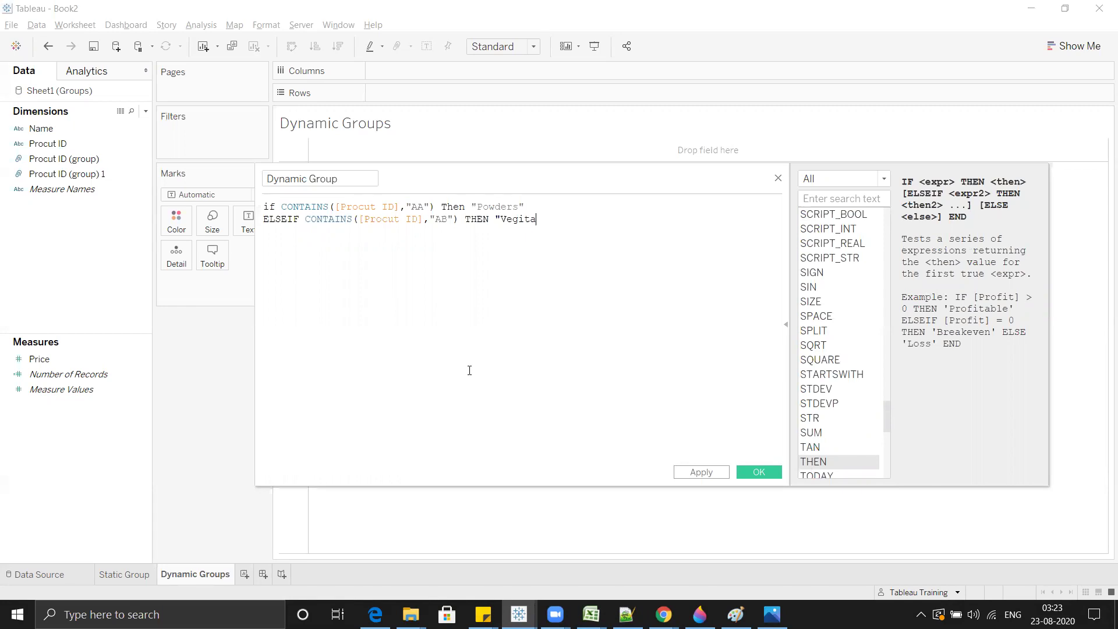
pyautogui.write('bles"')
pyautogui.press('Return')
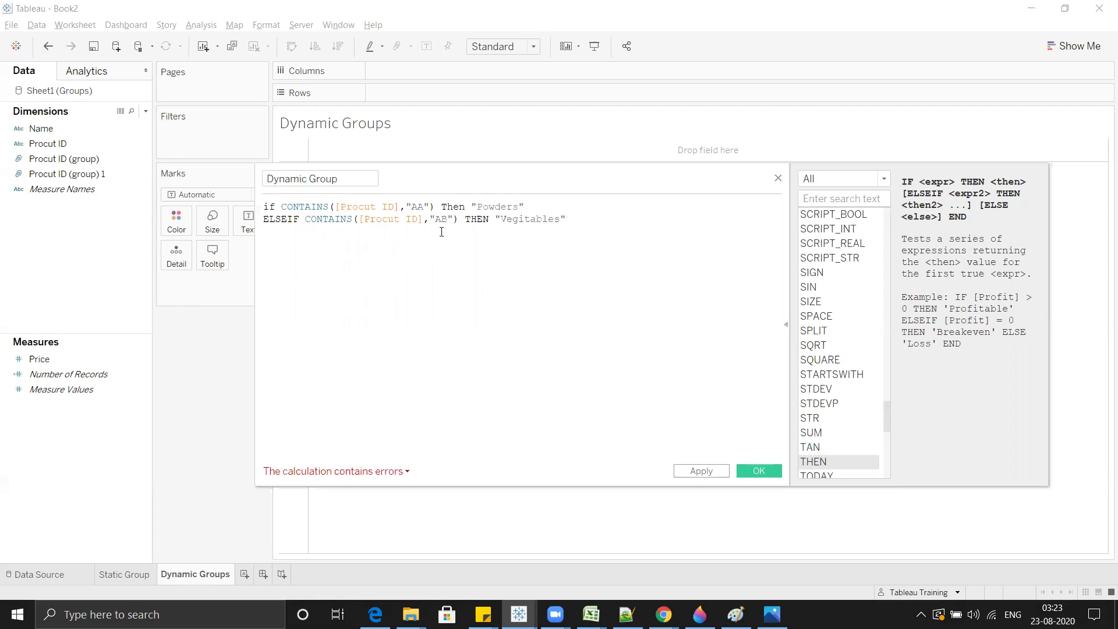
# Step: Copy ELSEIF CONTAINS([Procut ID],"AB") THEN from the second line to a new third line of the formula
pyautogui.hotkey('ctrl', 'a')
pyautogui.click(489, 236)
pyautogui.moveTo(491, 218); pyautogui.dragTo(263, 219)
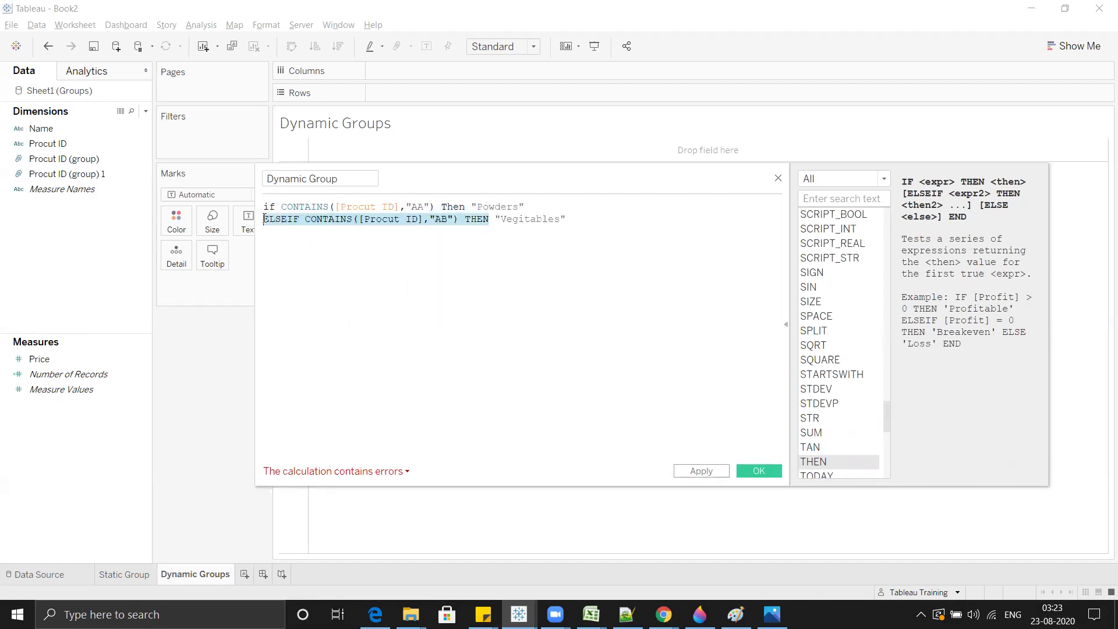
pyautogui.hotkey('ctrl', 'c')
pyautogui.click(266, 235)
pyautogui.hotkey('ctrl', 'v')
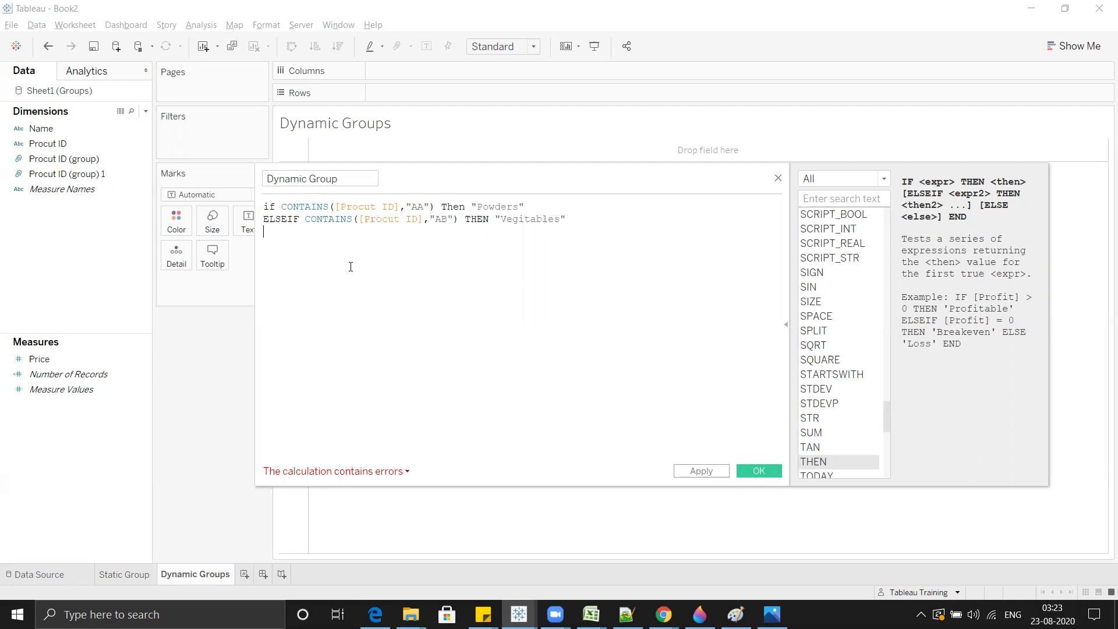
# Step: Look up the BB product IDs in the Groups workbook in Excel, and return to the Dynamic Group formula in Tableau
pyautogui.click(456, 232)
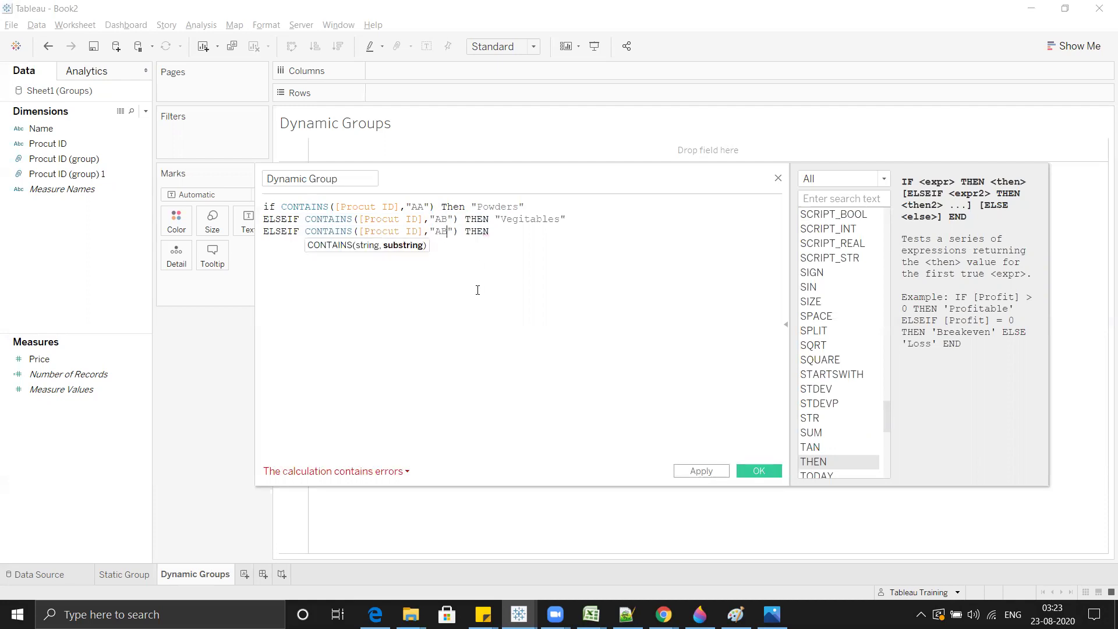
pyautogui.hotkey('alt', 'Tab')
pyautogui.hotkey('alt', 'Tab')
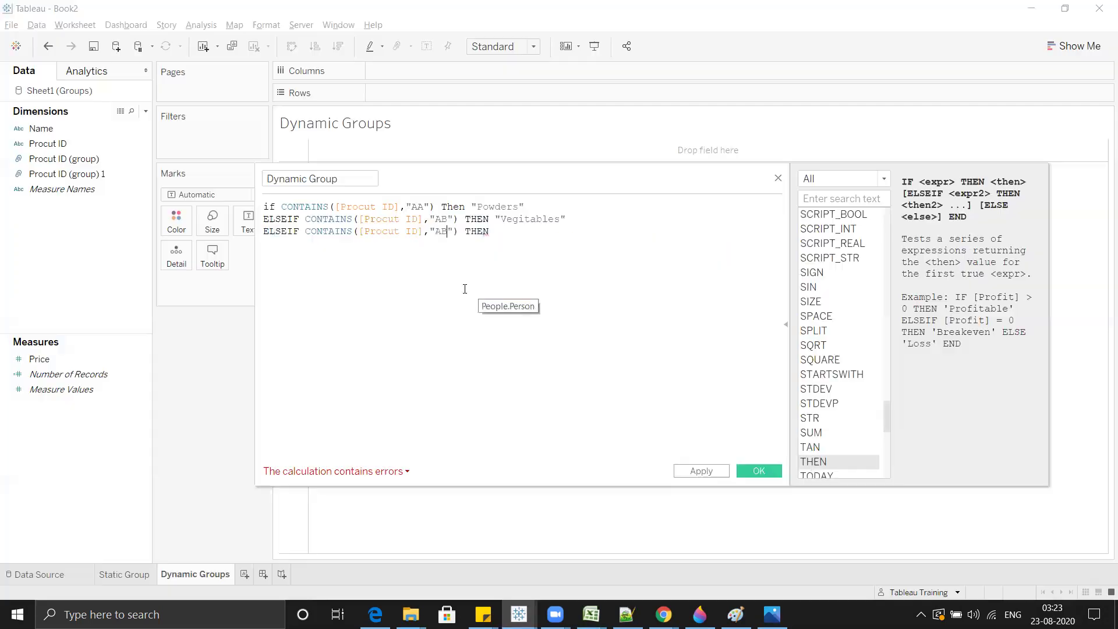
pyautogui.moveTo(591, 614)
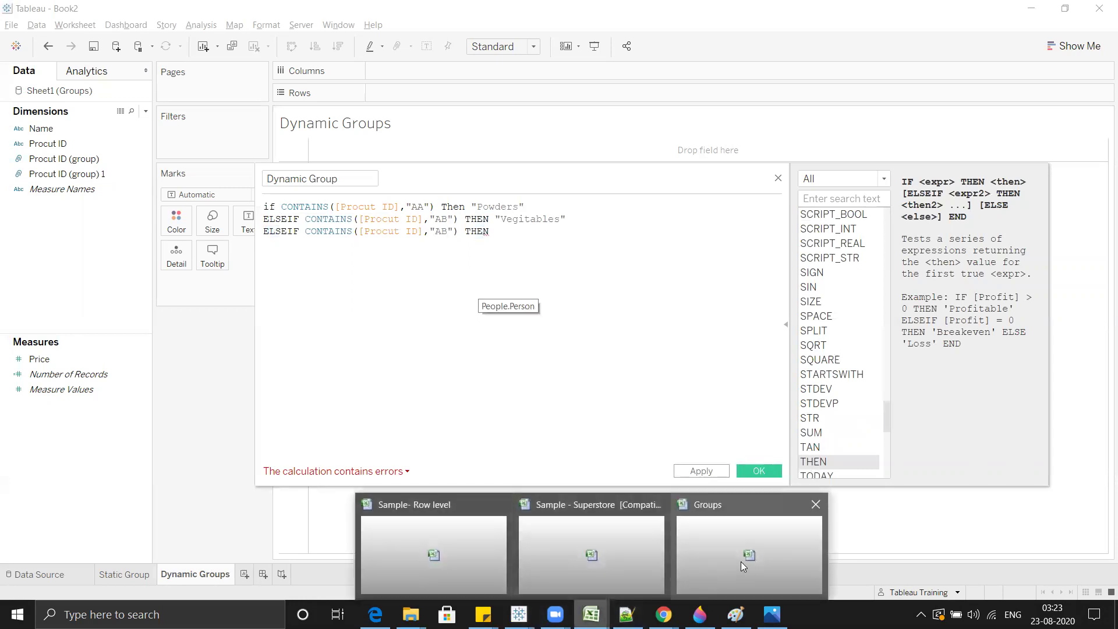
pyautogui.click(740, 561)
pyautogui.click(32, 294)
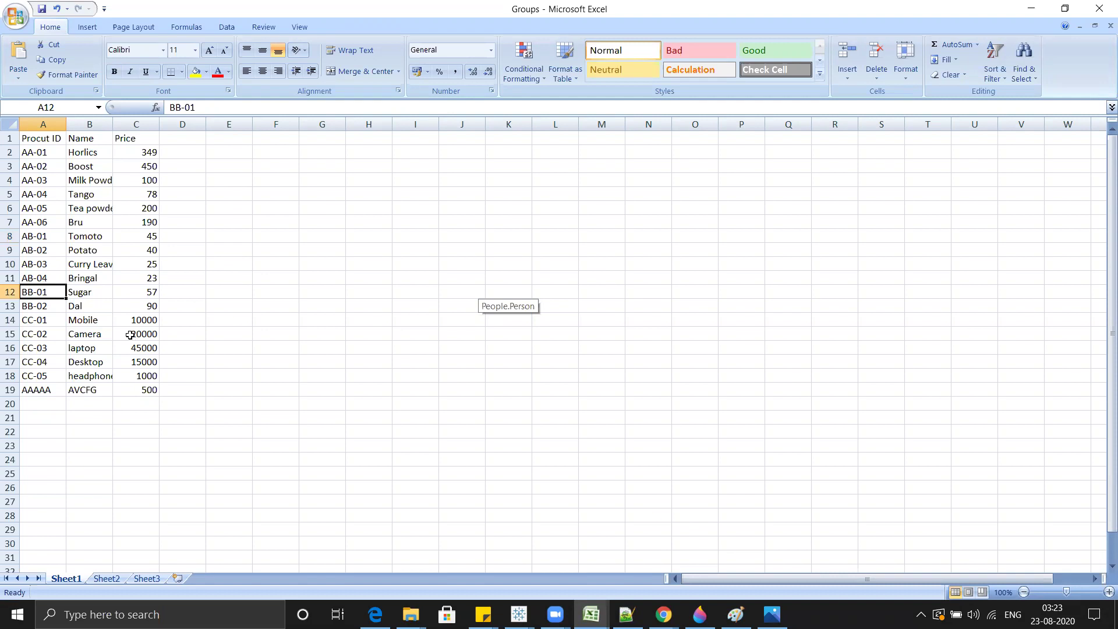
pyautogui.hotkey('alt', 'Tab')
pyautogui.click(478, 211)
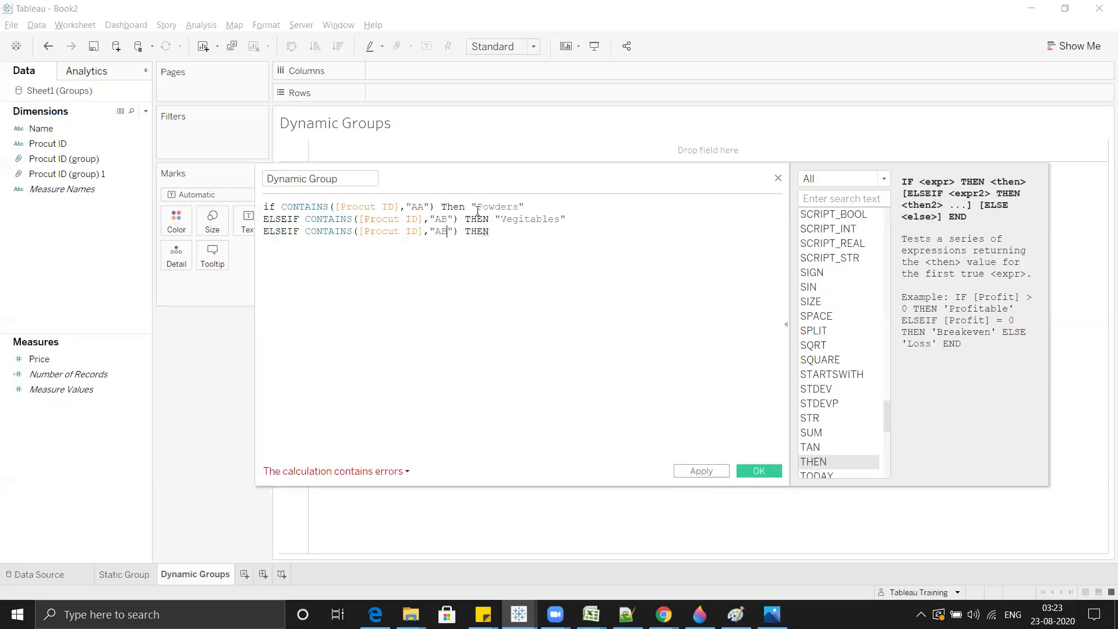
# Step: Change the third-line condition's substring to "BB" and complete it with the result "Grocery"
pyautogui.press('BackSpace')
pyautogui.press('BackSpace')
pyautogui.write('BB')
pyautogui.press('Right')
pyautogui.press('Right')
pyautogui.press('Right')
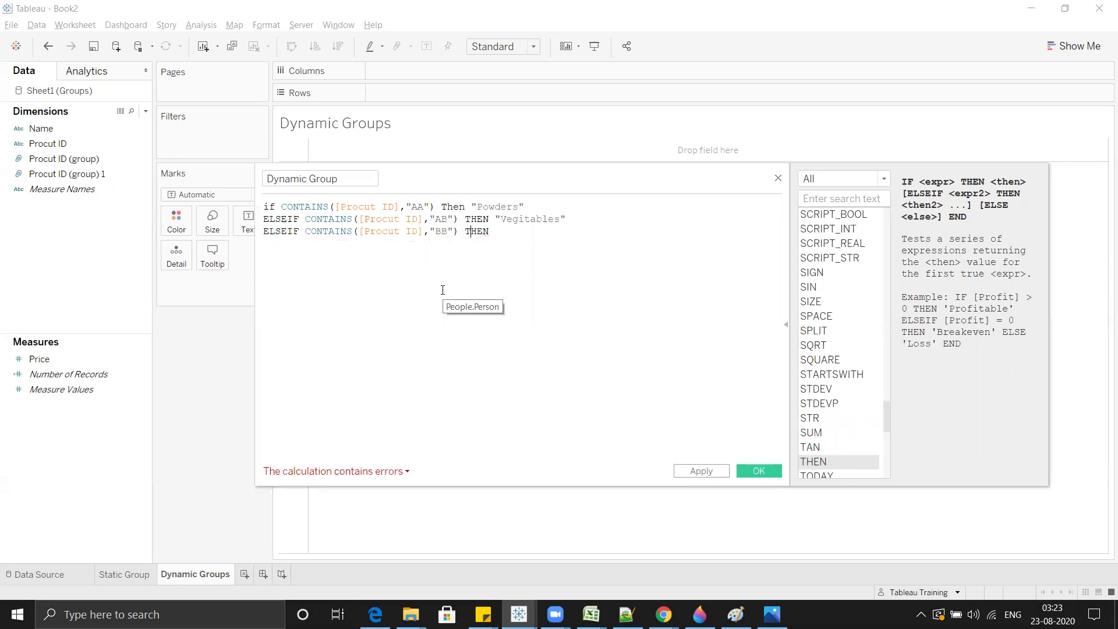
pyautogui.write('"')
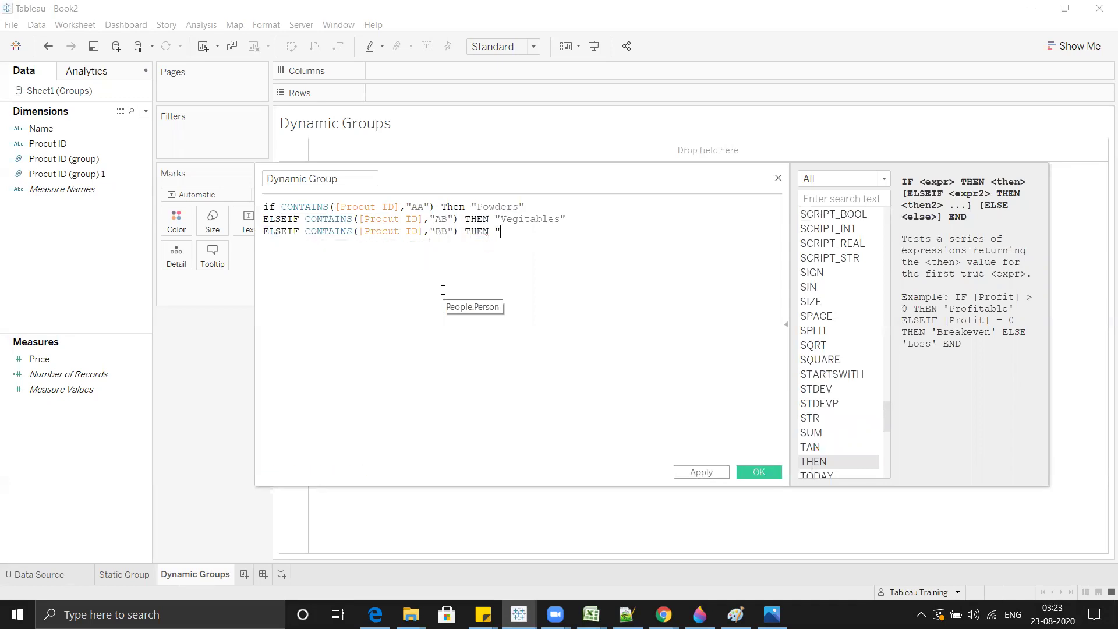
pyautogui.write('Grocery"')
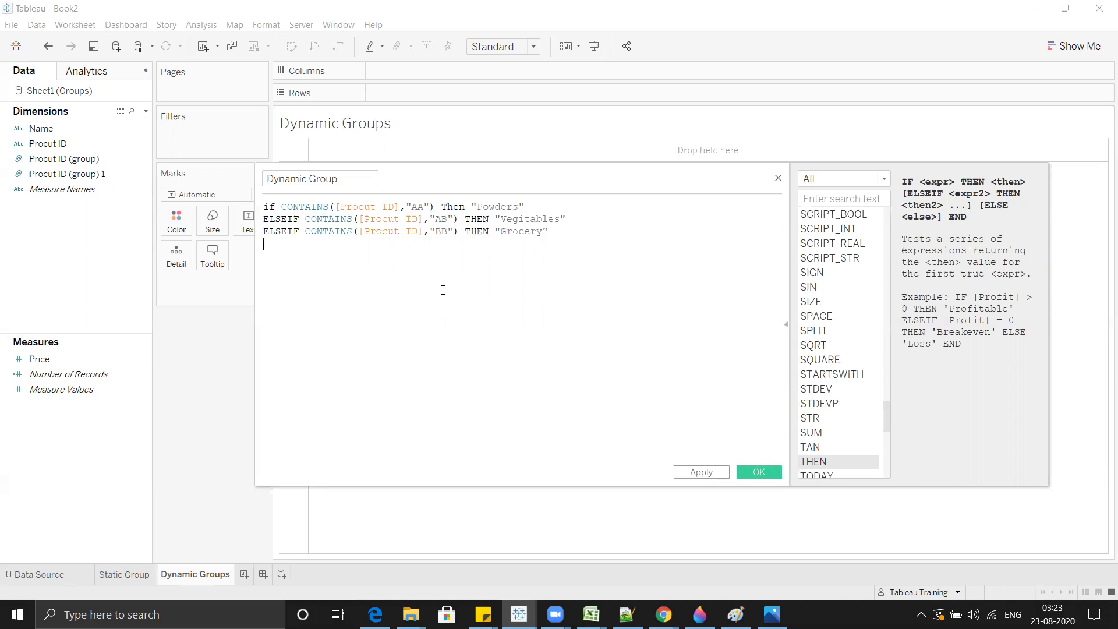
# Step: Paste the copied ELSEIF CONTAINS condition as a fourth line and change its substring to "CC"
pyautogui.press('Return')
pyautogui.hotkey('ctrl', 'v')
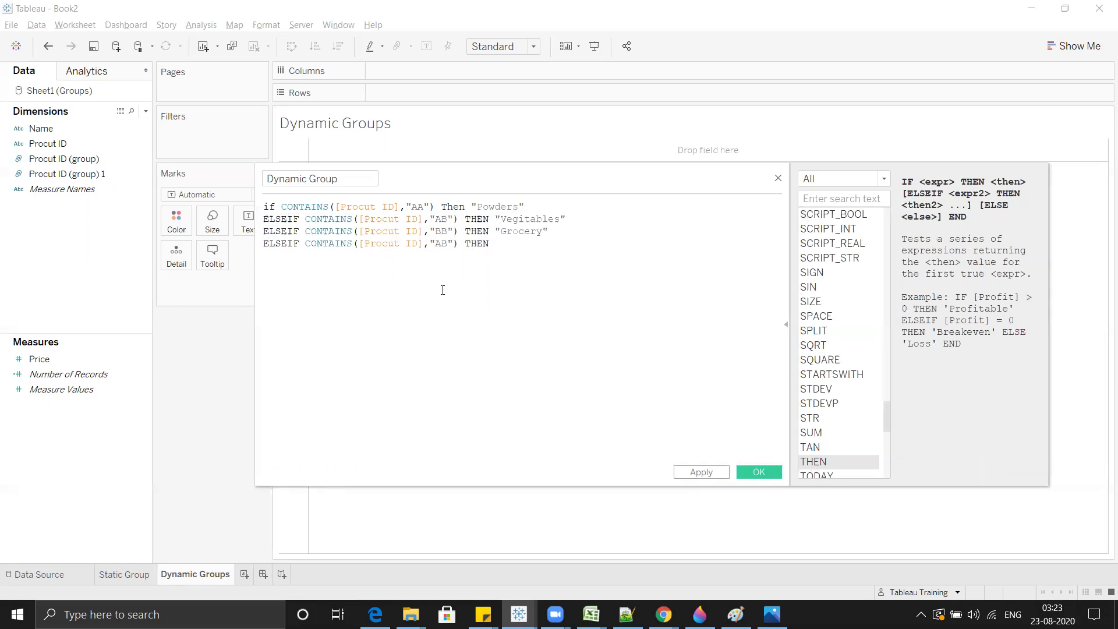
pyautogui.press('Left')
pyautogui.press('Left')
pyautogui.press('Left')
pyautogui.press('Left')
pyautogui.press('Left')
pyautogui.press('Left')
pyautogui.press('Left')
pyautogui.press('Left')
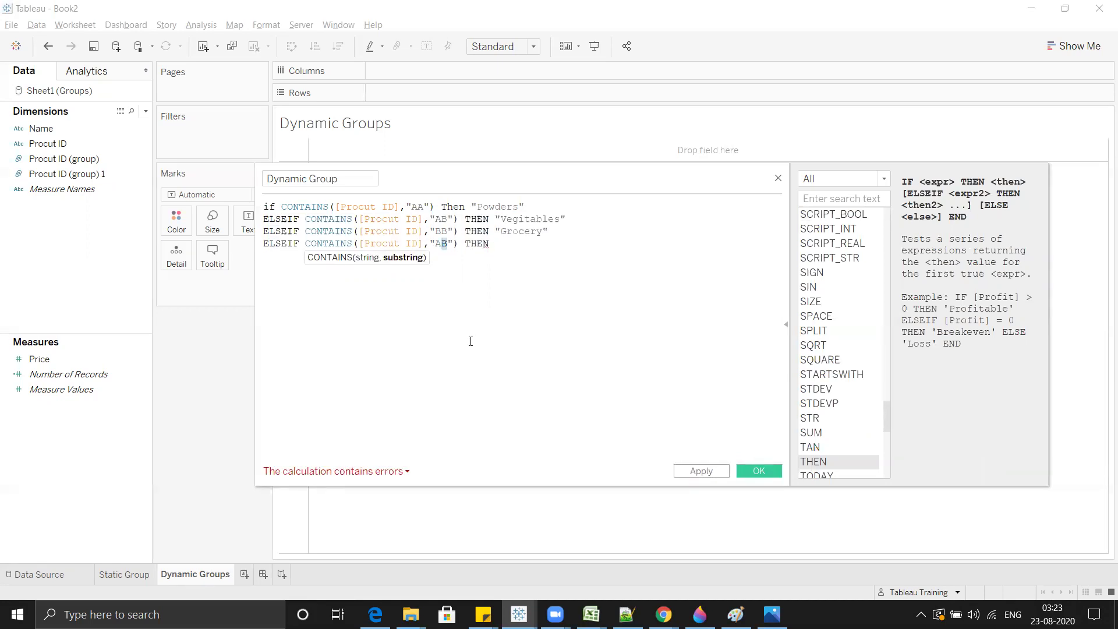
pyautogui.press('BackSpace')
pyautogui.press('Delete')
pyautogui.write('CC')
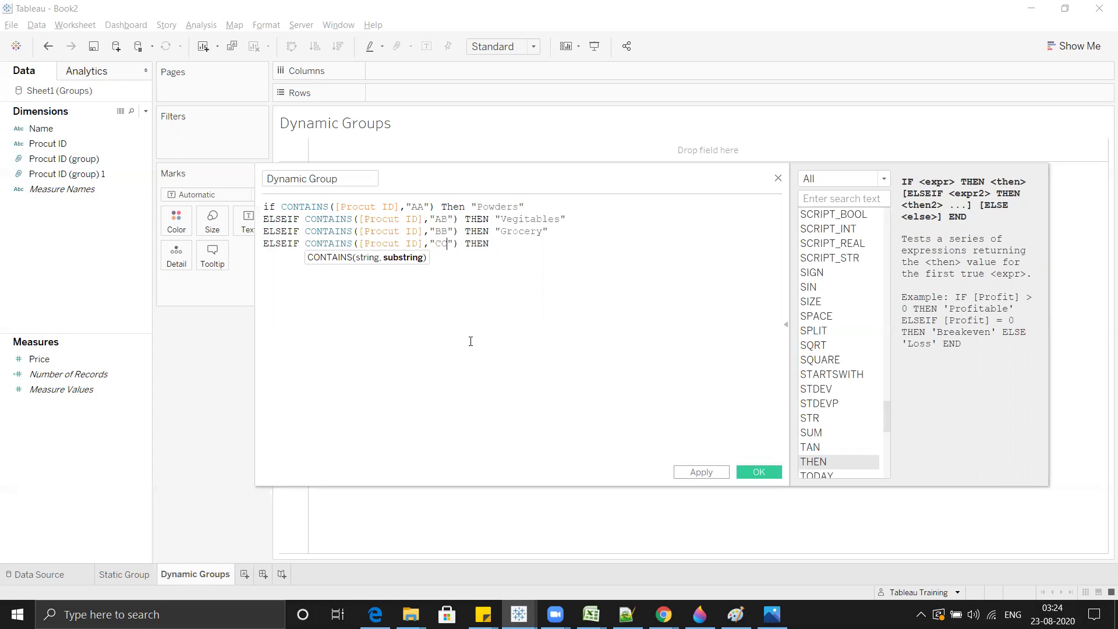
# Step: Complete the CC condition with the result "Electonics"
pyautogui.click(518, 253)
pyautogui.write('"')
pyautogui.write('El')
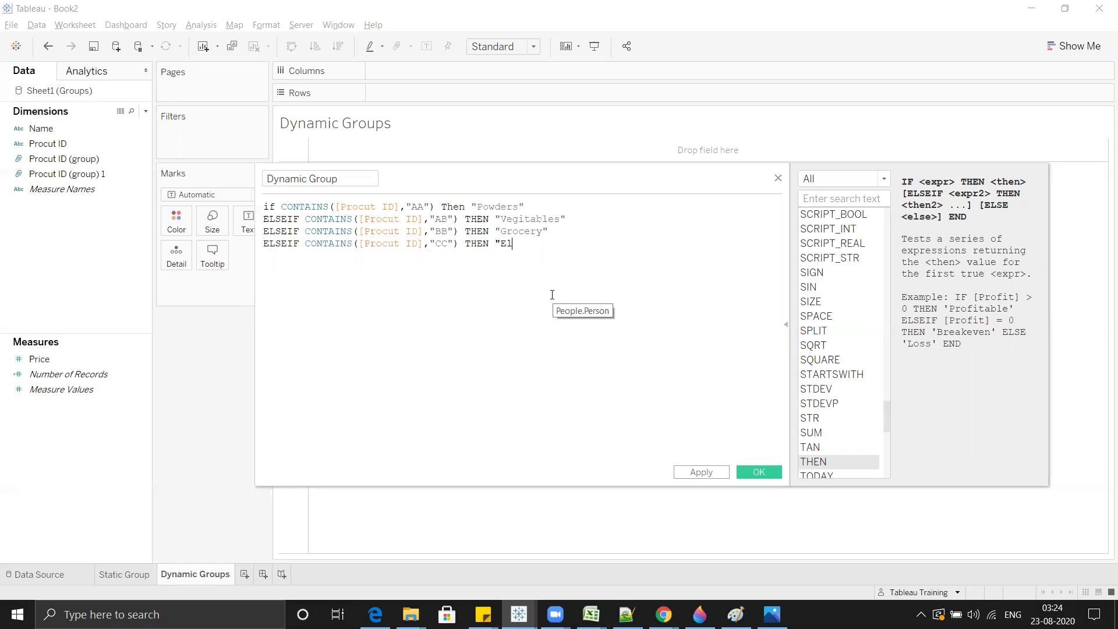
pyautogui.write('ectonics"')
# Step: Finish the formula with ELSE "Others" on a new line and END on the last line
pyautogui.press('Return')
pyautogui.write('ELSE')
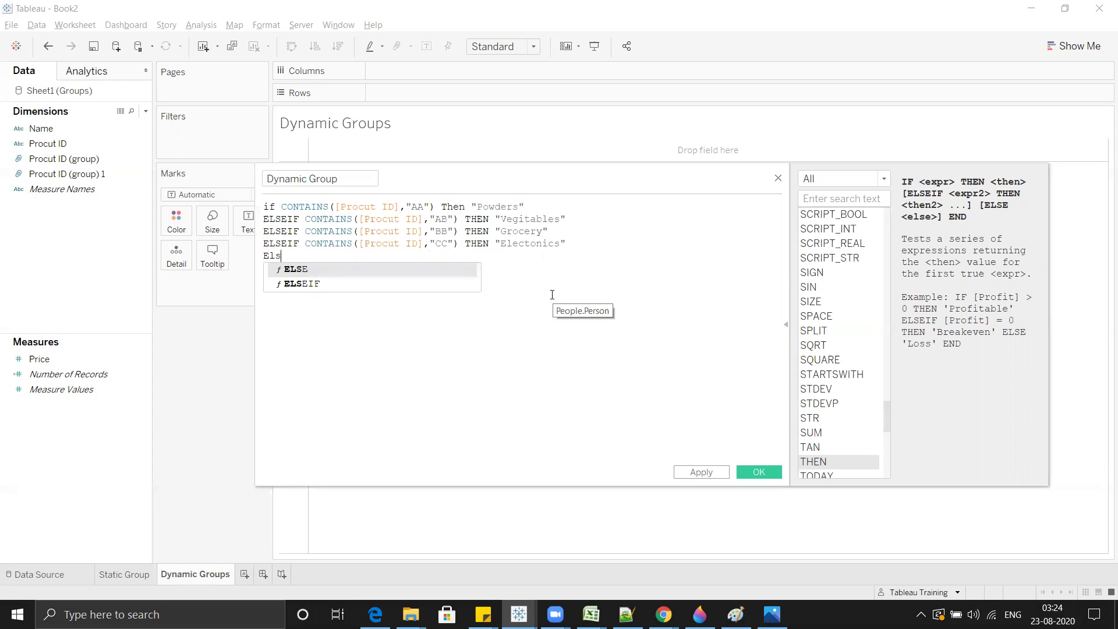
pyautogui.write(' "')
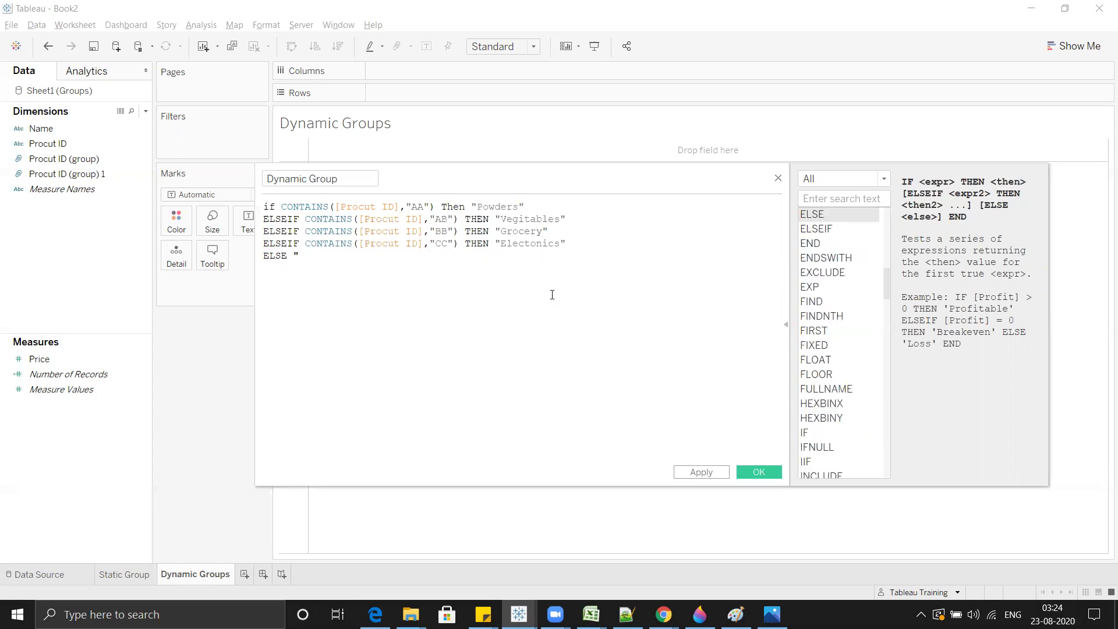
pyautogui.write('Other')
pyautogui.write('s')
pyautogui.write('"')
pyautogui.press('Return')
pyautogui.write('END')
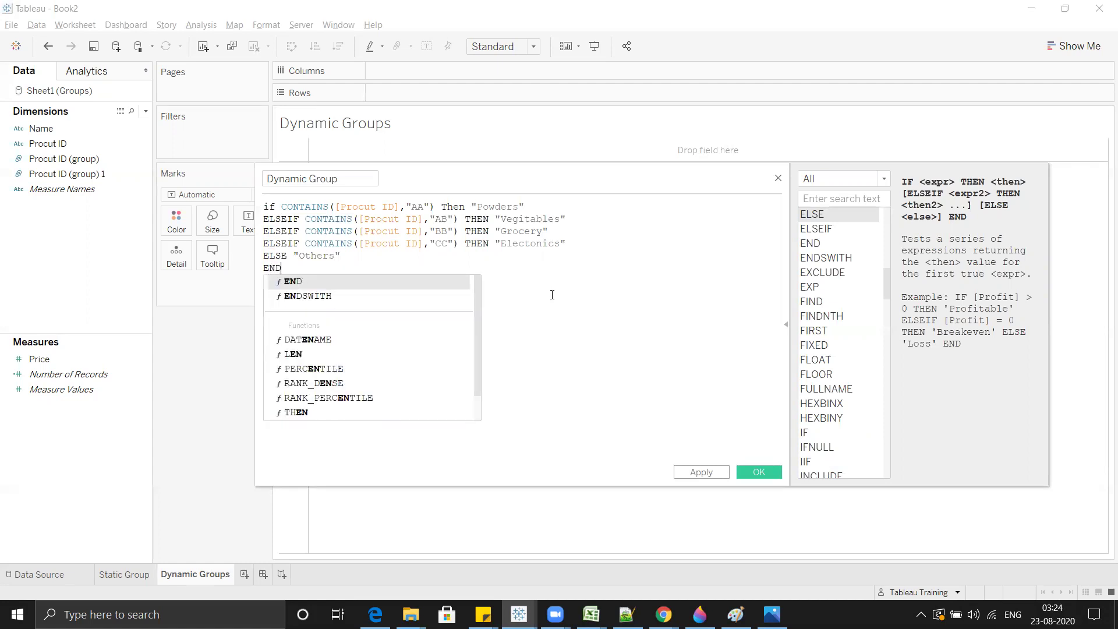
pyautogui.click(581, 345)
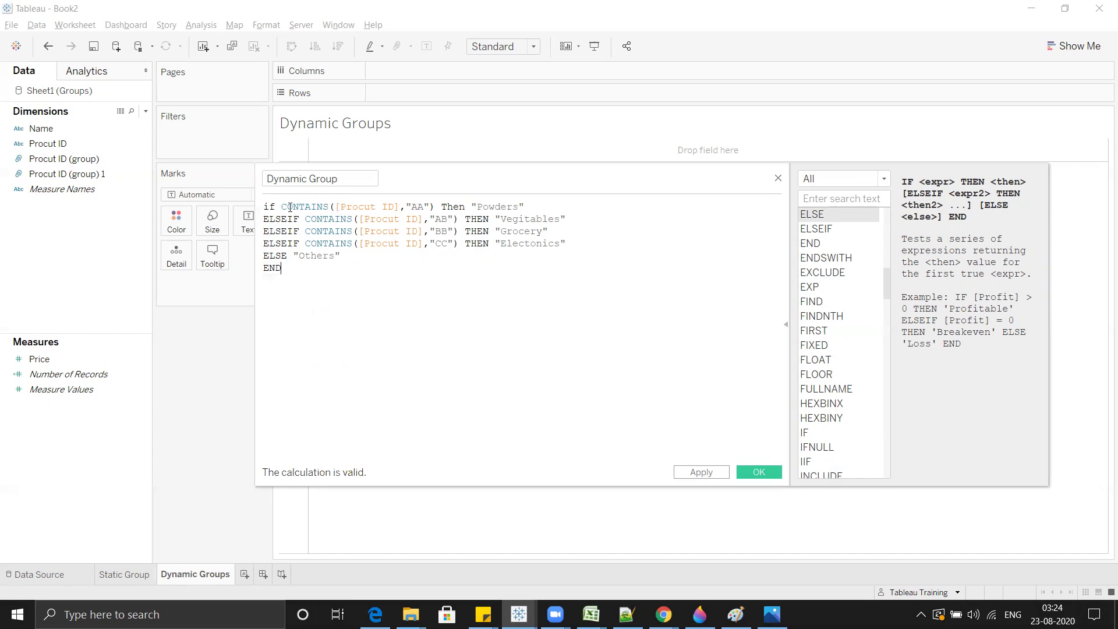
# Step: Review the AA and AB substrings in the formula's CONTAINS conditions
pyautogui.moveTo(284, 207); pyautogui.dragTo(430, 206)
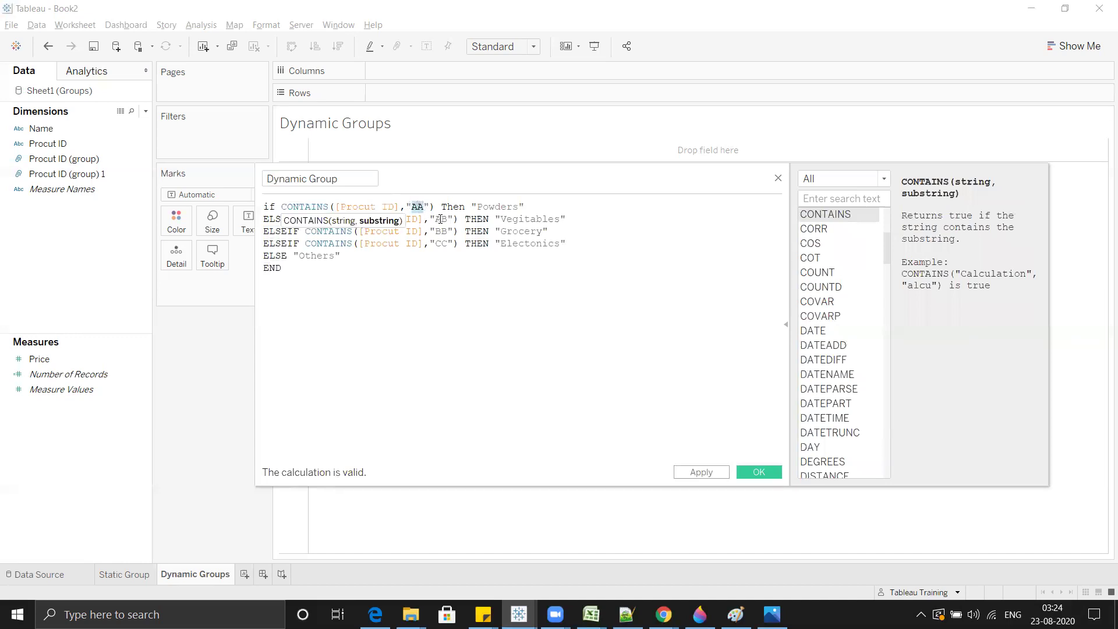
pyautogui.doubleClick(444, 219)
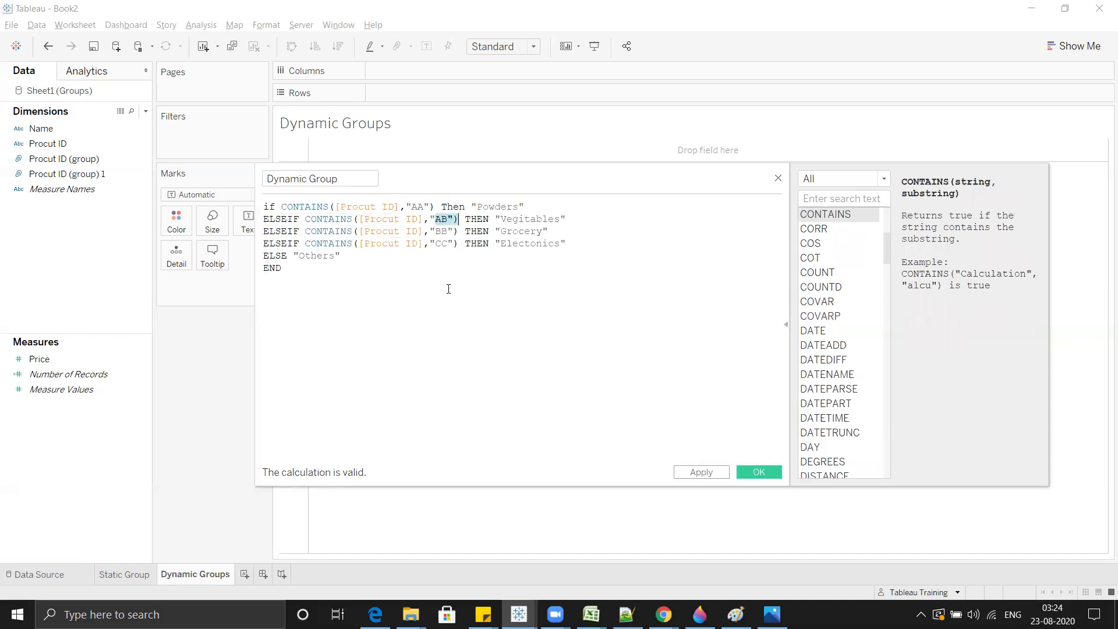
pyautogui.click(460, 268)
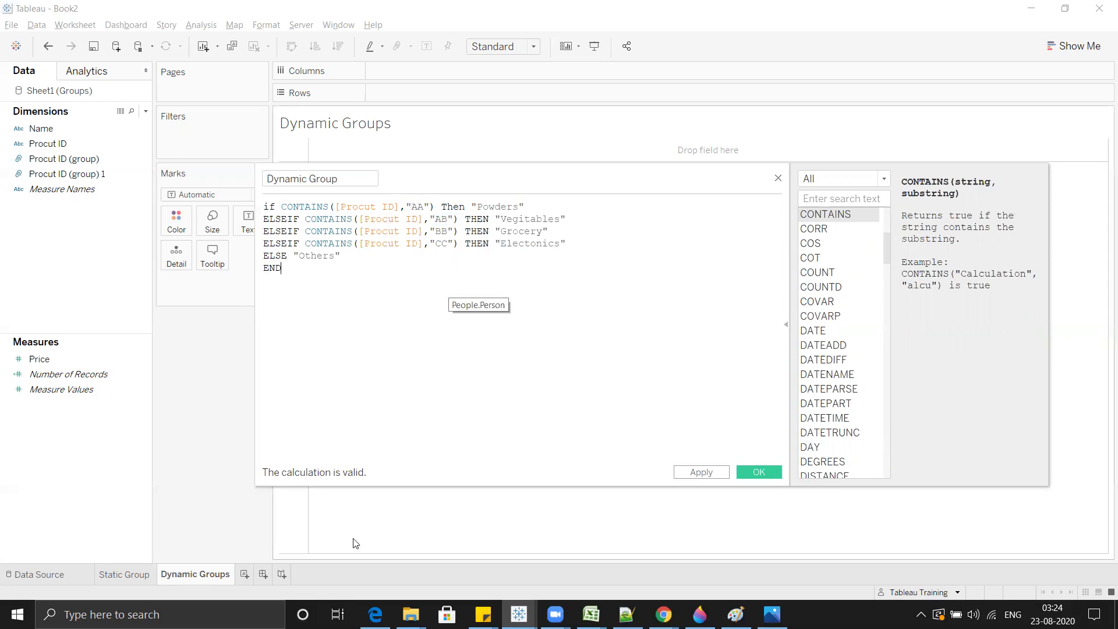
# Step: In the Groups workbook in Excel, add the product IDs BBBB, CCC and ABCD in cells A20 to A22
pyautogui.moveTo(591, 614)
pyautogui.click(737, 563)
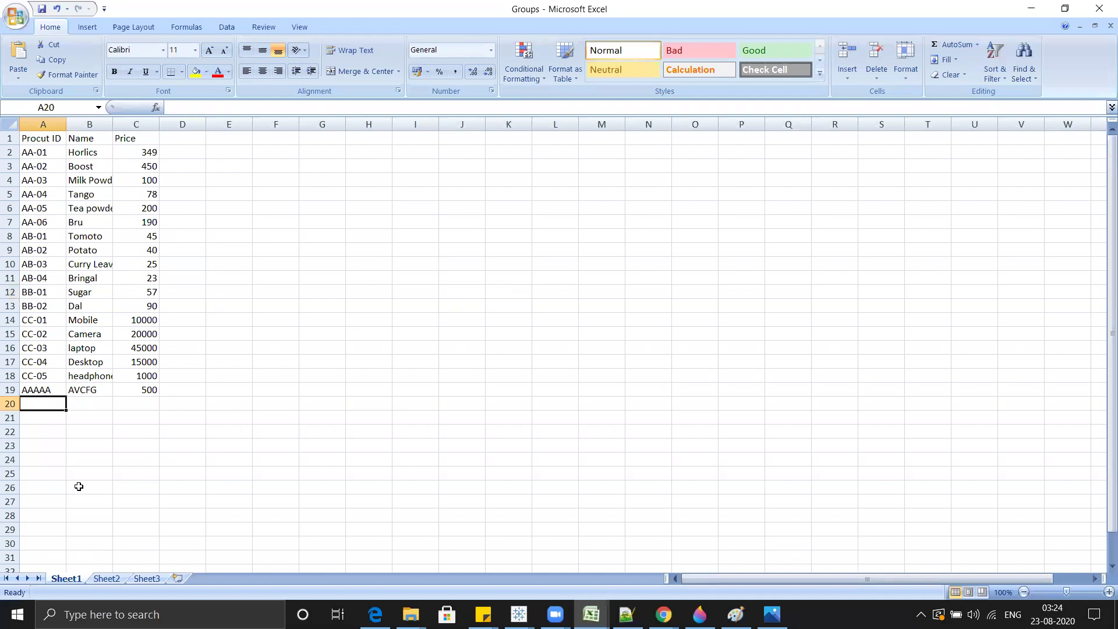
pyautogui.write('BBBB')
pyautogui.press('Return')
pyautogui.write('CCC')
pyautogui.press('Return')
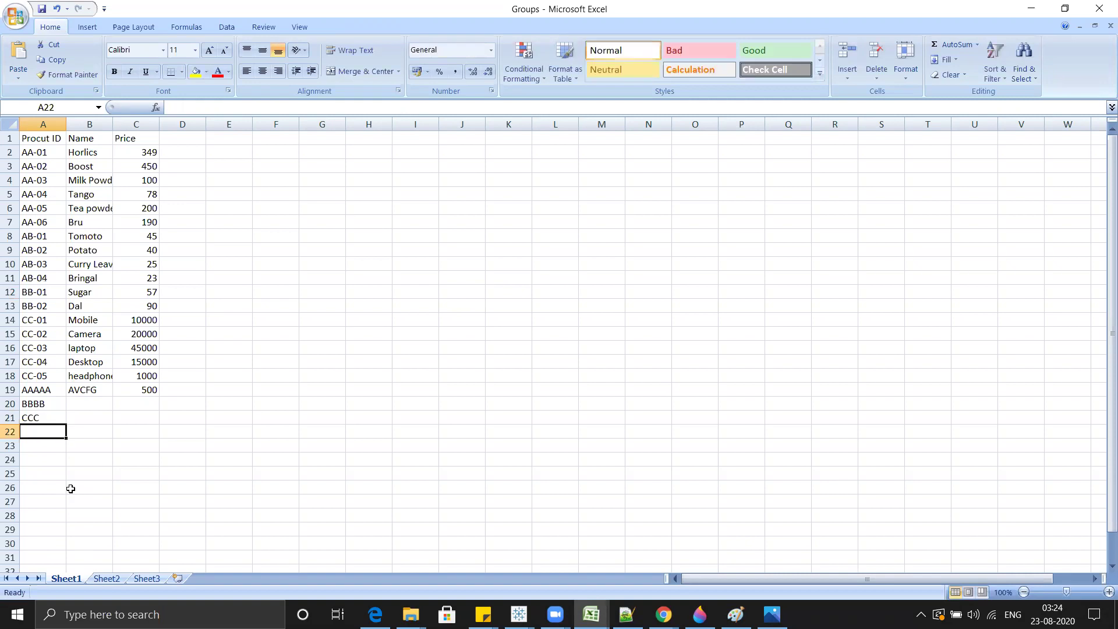
pyautogui.write('ABCD')
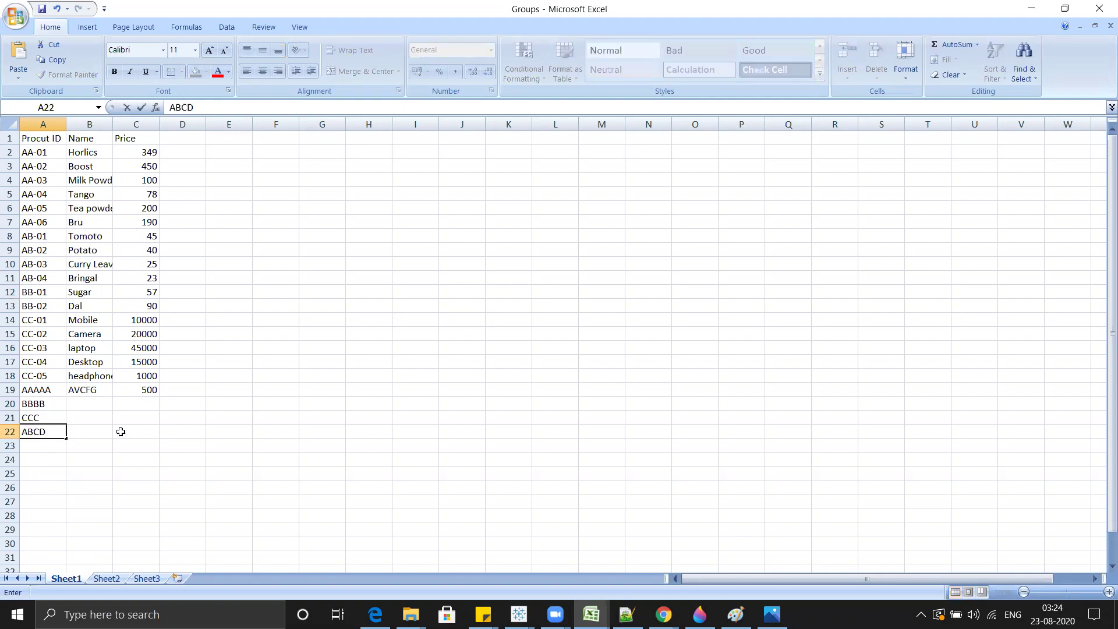
# Step: Fill in the name fgdfgh and price 122 for BBBB, and the name fgdfgh and price 23 for CCC
pyautogui.click(89, 404)
pyautogui.write('fgdfgh')
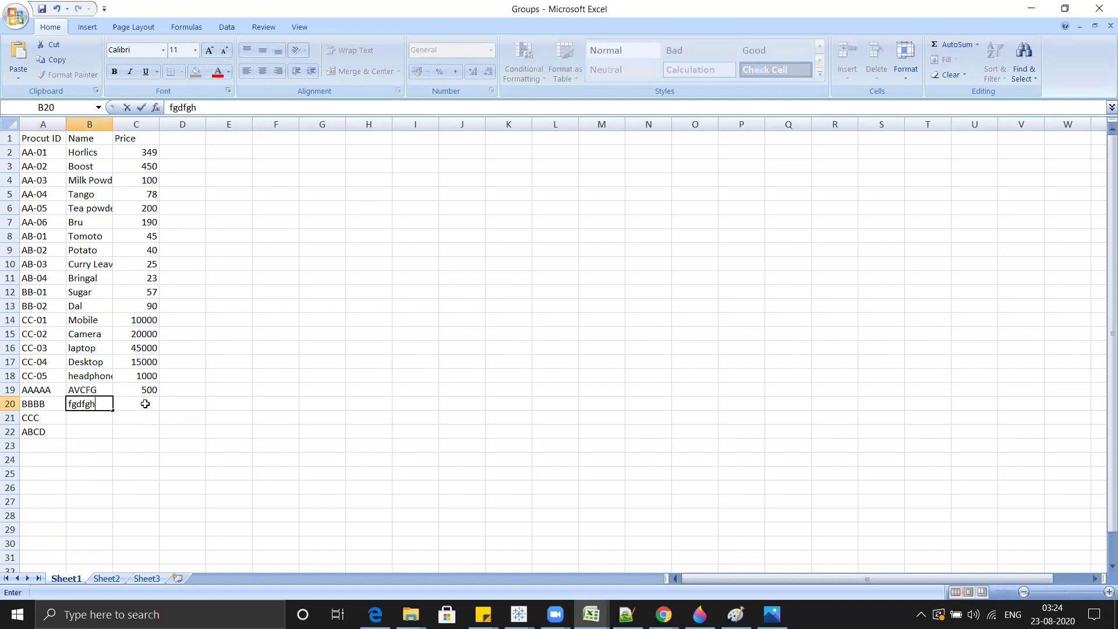
pyautogui.click(148, 407)
pyautogui.write('122')
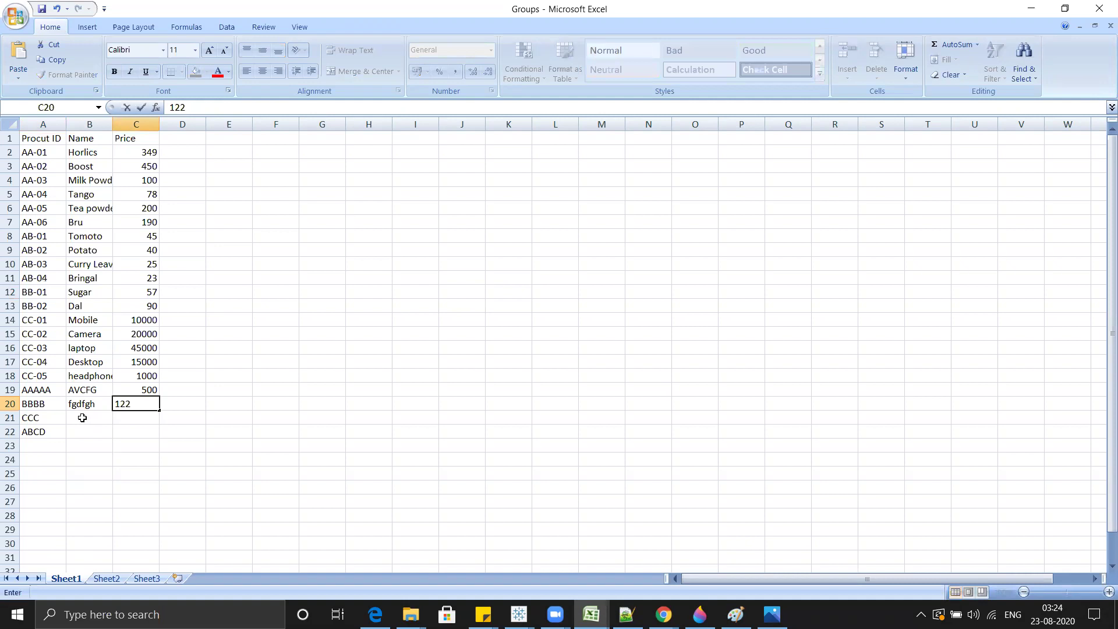
pyautogui.click(82, 417)
pyautogui.write('fg')
pyautogui.click(139, 419)
pyautogui.write('23')
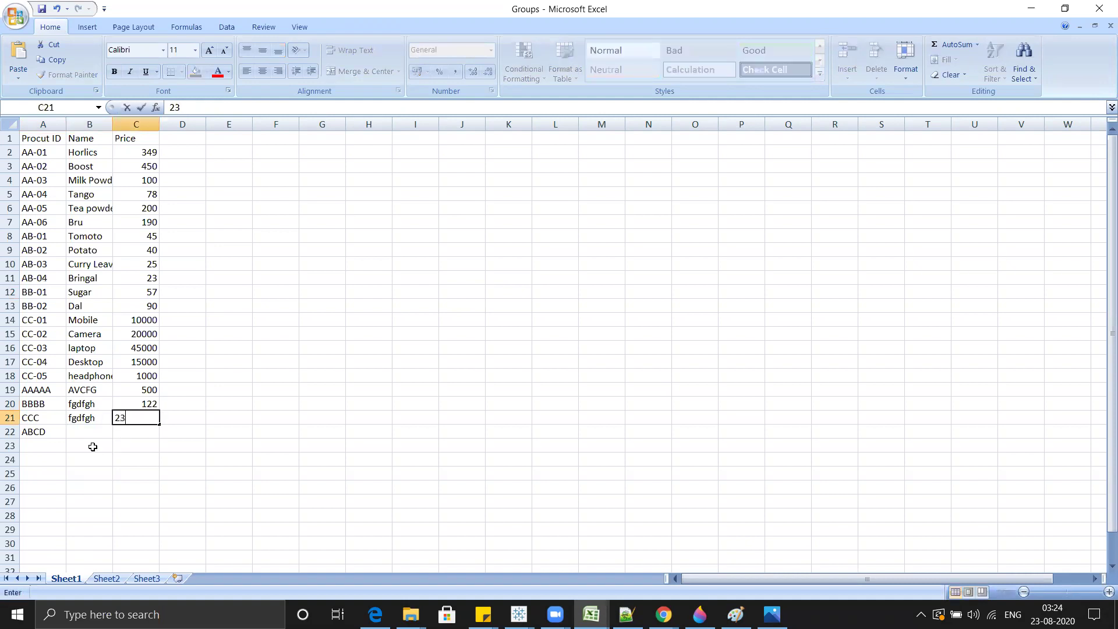
# Step: Enter the name gghhh and price 34 for ABCD, and save the Groups workbook
pyautogui.click(82, 431)
pyautogui.write('gghhh')
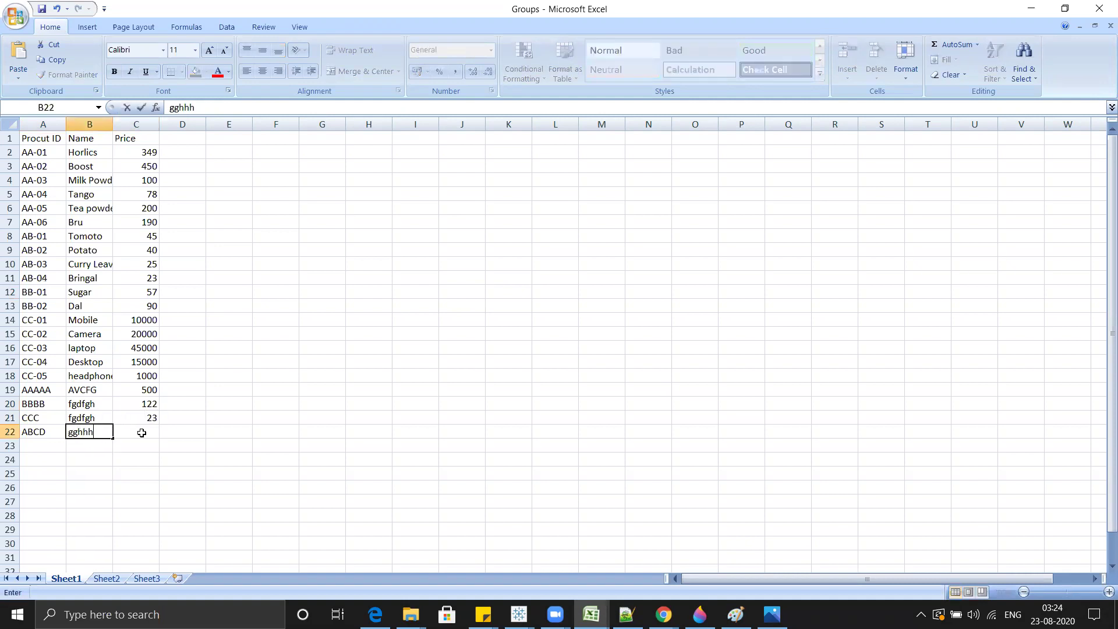
pyautogui.click(142, 433)
pyautogui.write('34')
pyautogui.click(254, 470)
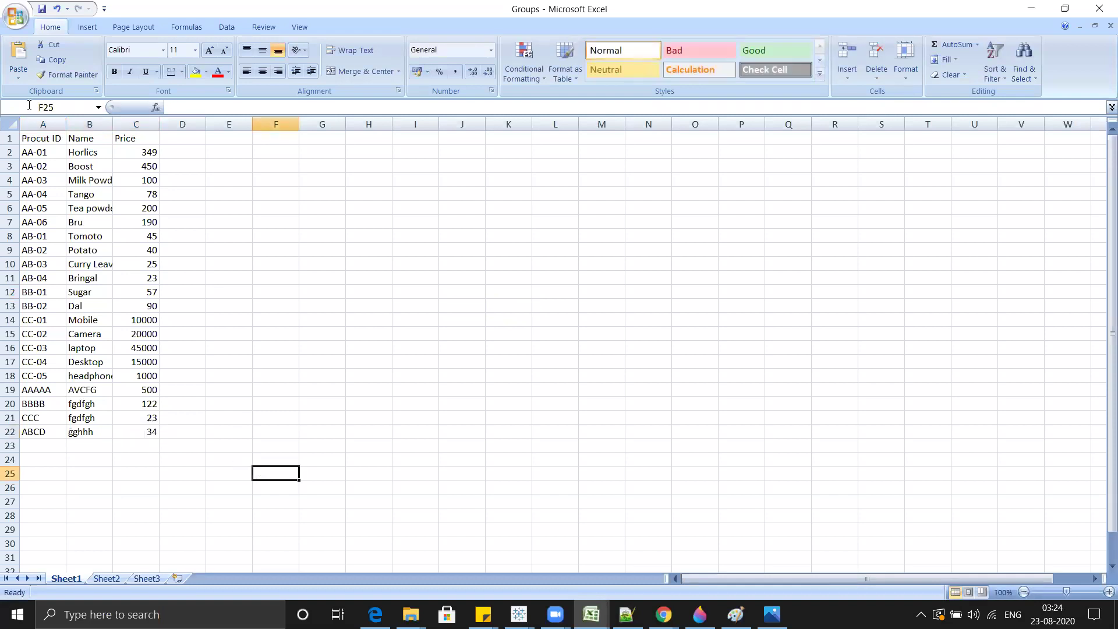
pyautogui.click(42, 9)
# Step: Back in Tableau, accept the Dynamic Group calculated field and place it on Rows
pyautogui.moveTo(518, 614)
pyautogui.click(810, 546)
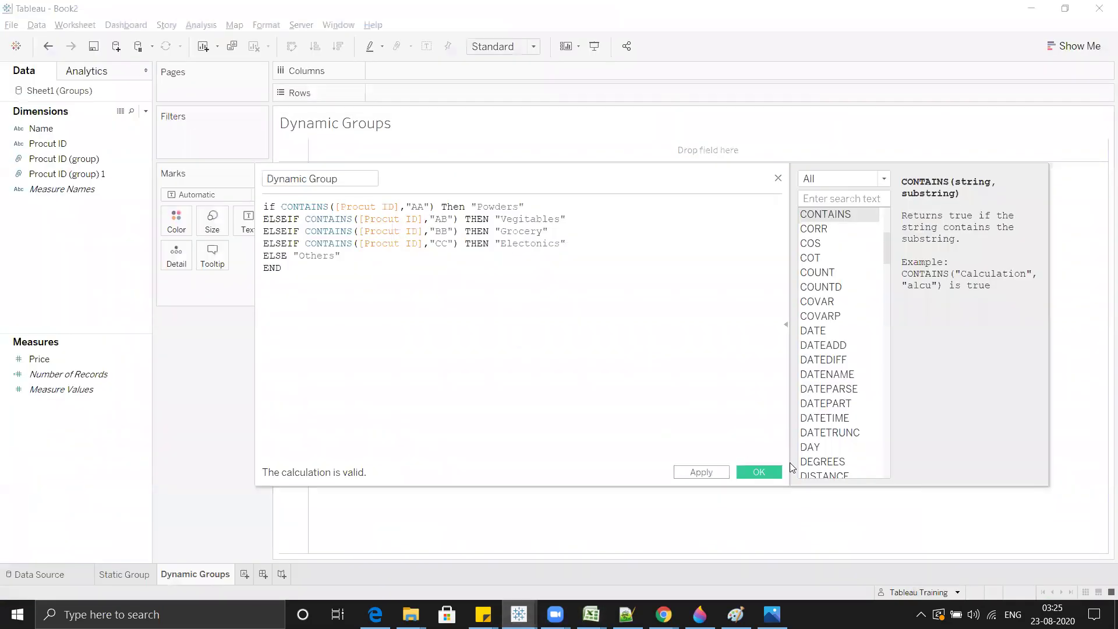
pyautogui.click(760, 469)
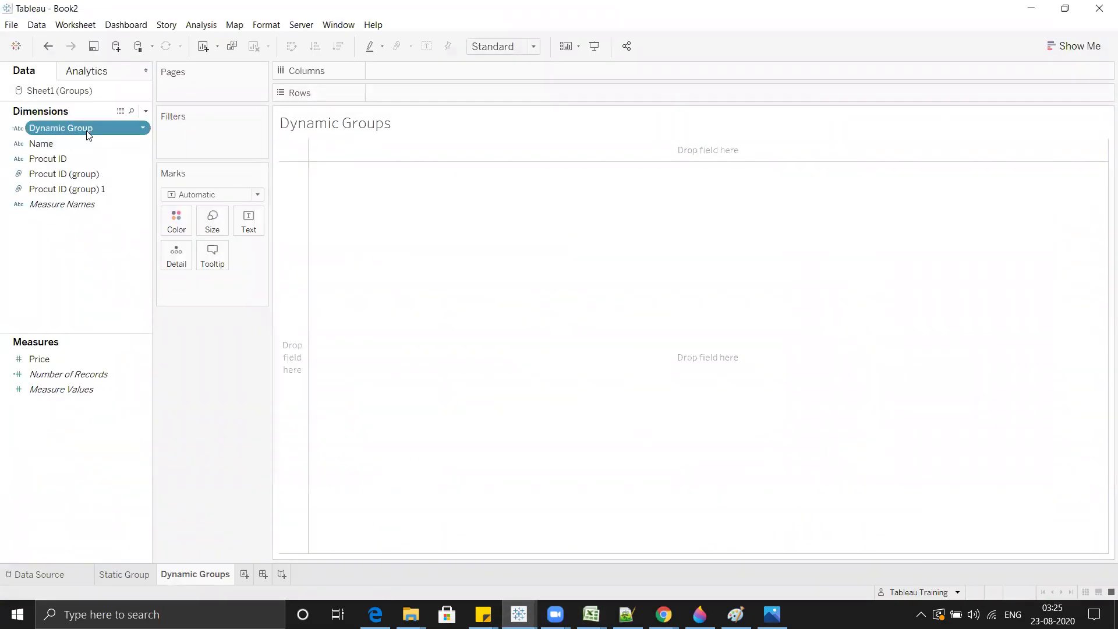
pyautogui.moveTo(244, 122); pyautogui.dragTo(465, 93)
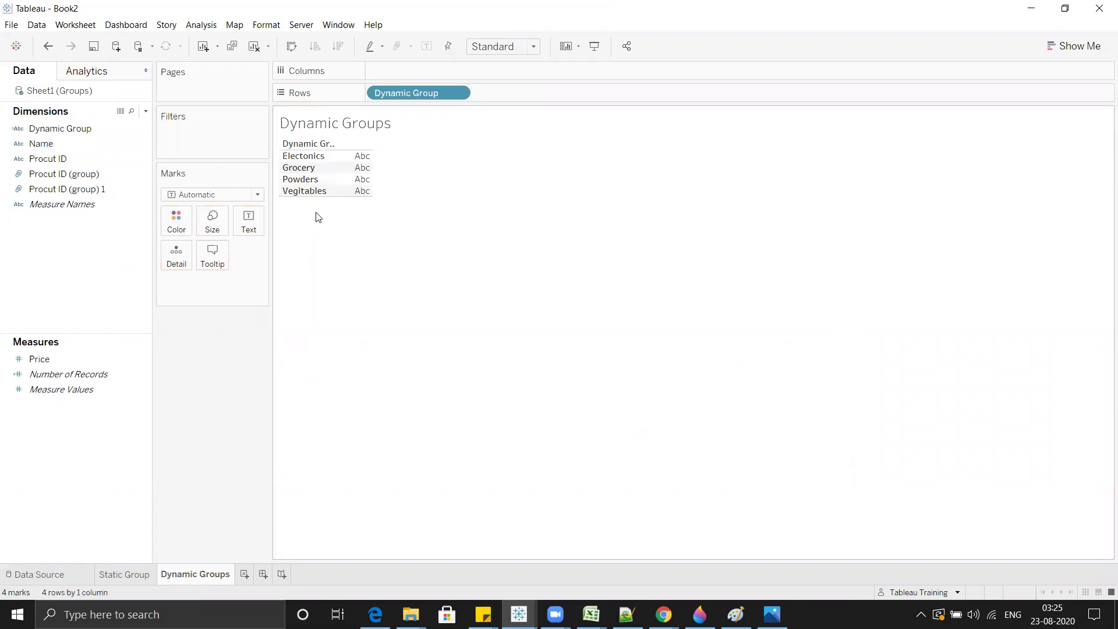
# Step: Compare with the Static Group sheet, and add Procut ID and Name after Dynamic Group on the Dynamic Groups sheet's Rows
pyautogui.click(123, 575)
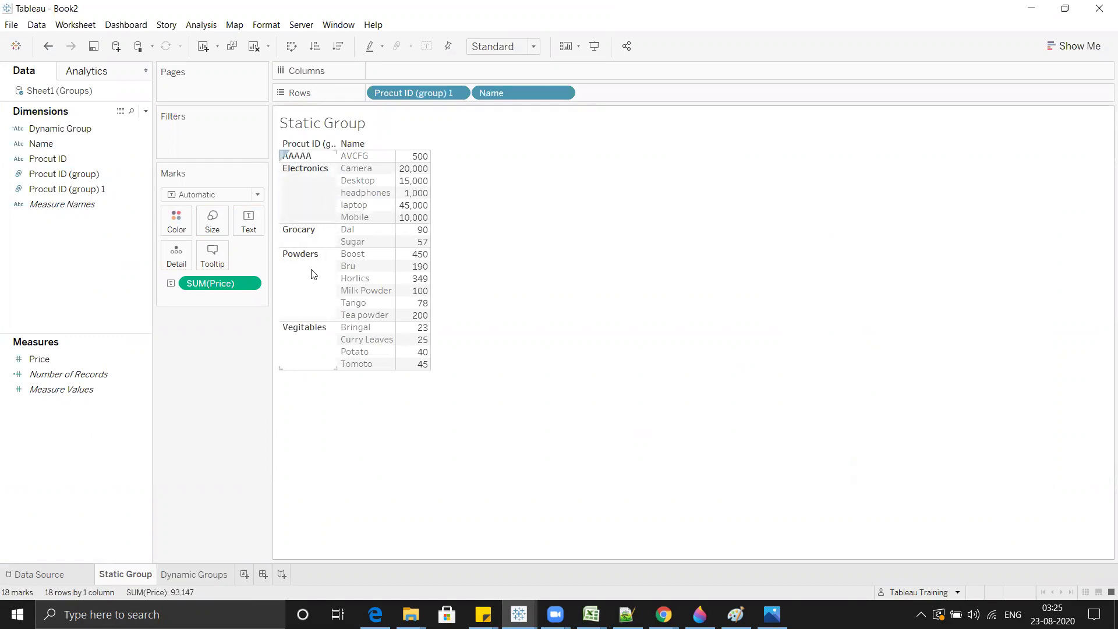
pyautogui.click(207, 575)
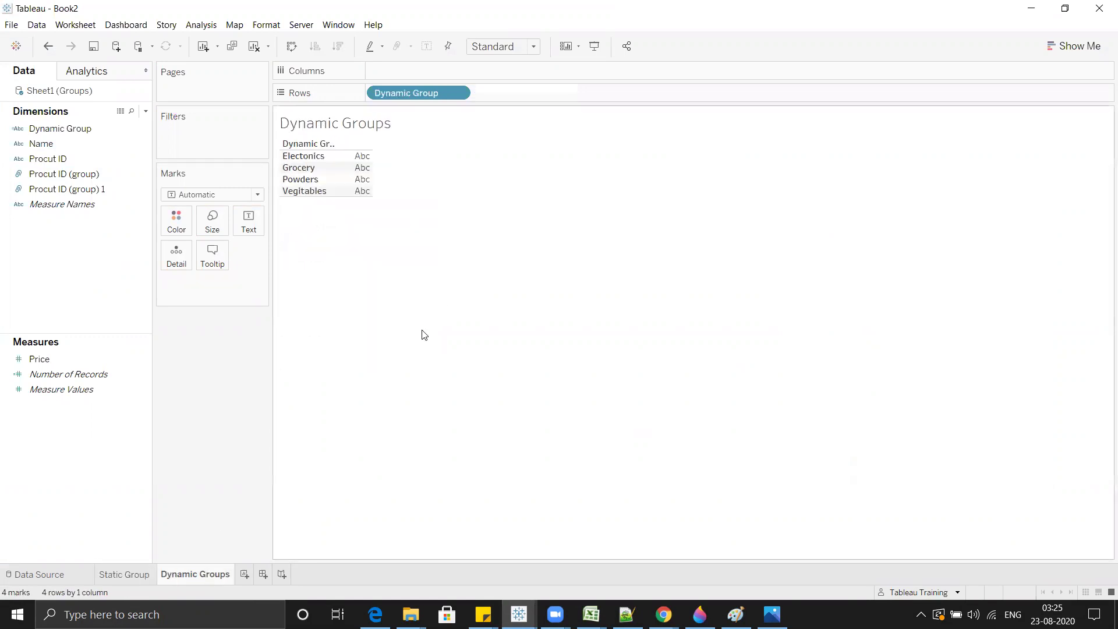
pyautogui.moveTo(65, 143); pyautogui.dragTo(514, 93)
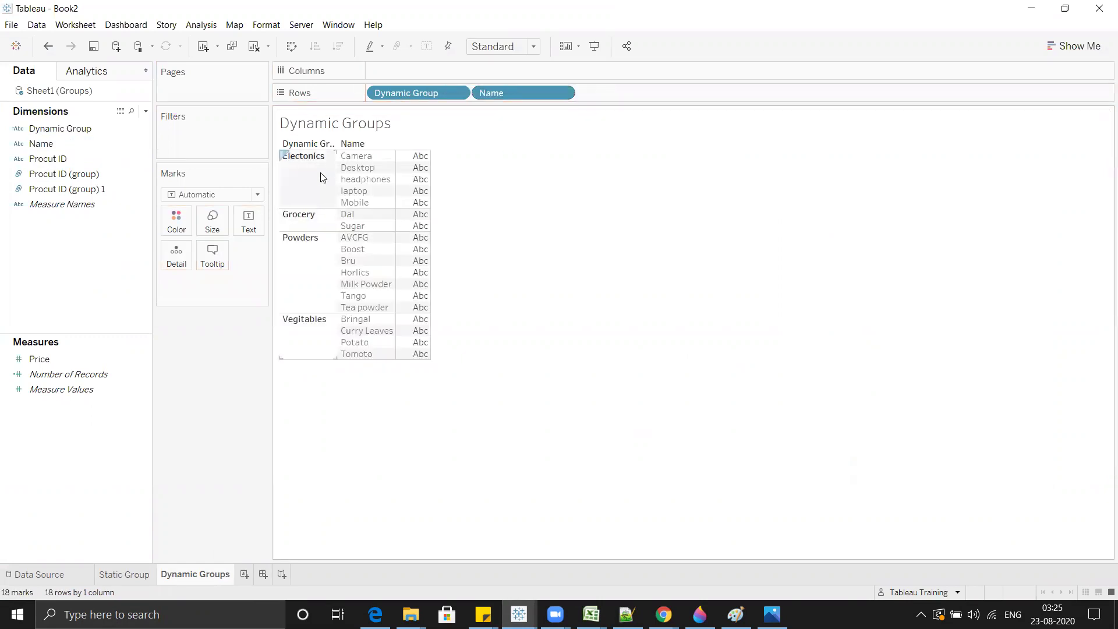
pyautogui.click(67, 174)
pyautogui.moveTo(50, 158); pyautogui.dragTo(471, 93)
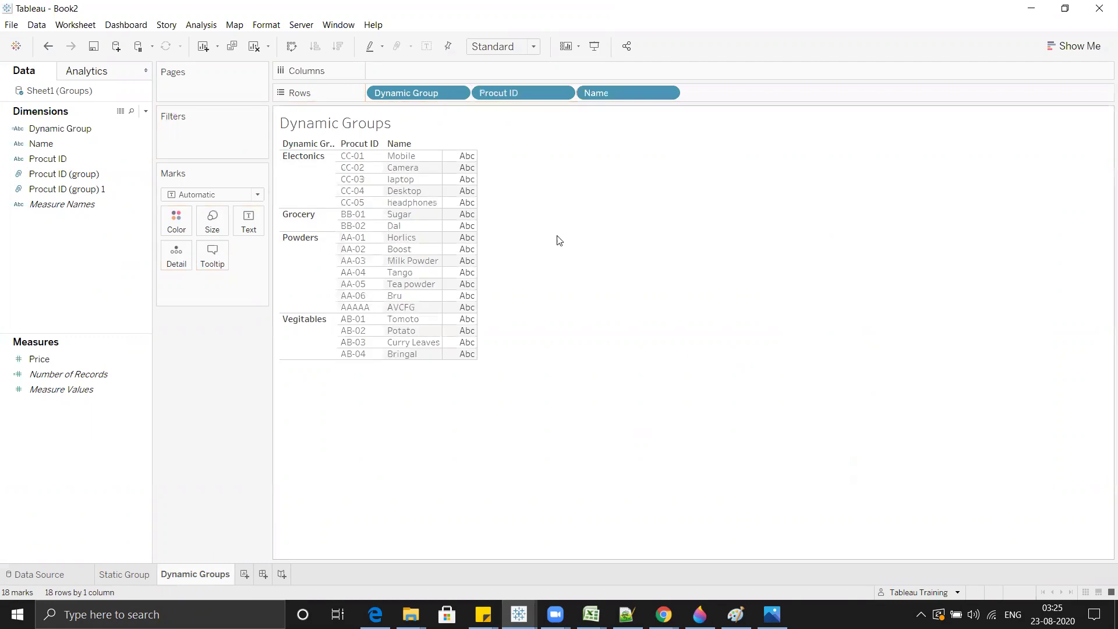
pyautogui.click(316, 181)
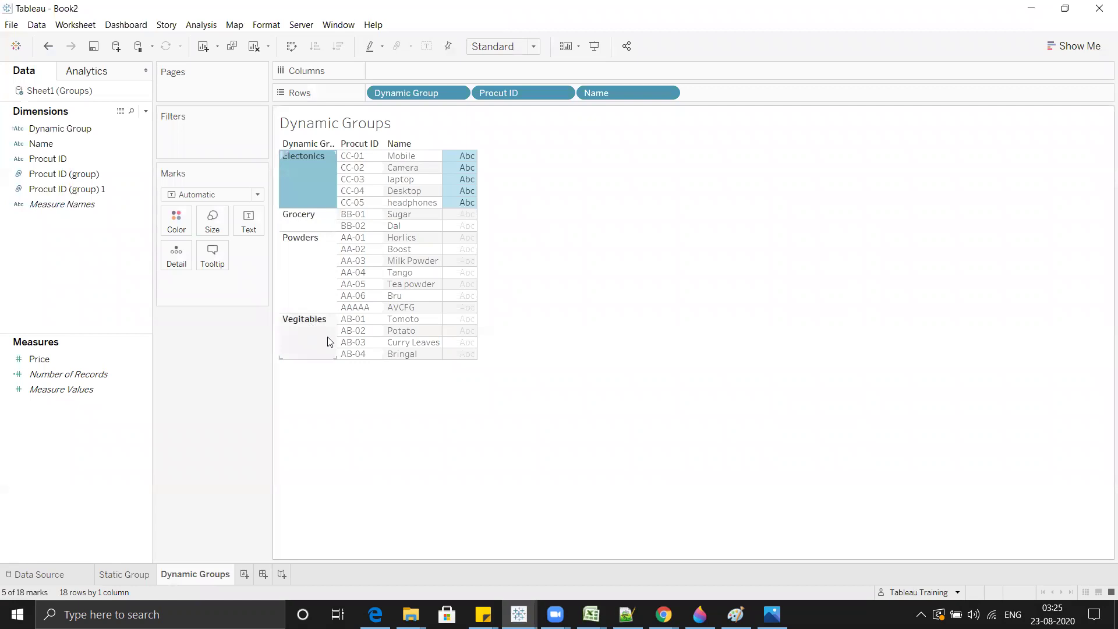
# Step: Refresh the Sheet1 (Groups) data source and examine the Powders group on the Dynamic Groups sheet
pyautogui.click(588, 320)
pyautogui.click(303, 280)
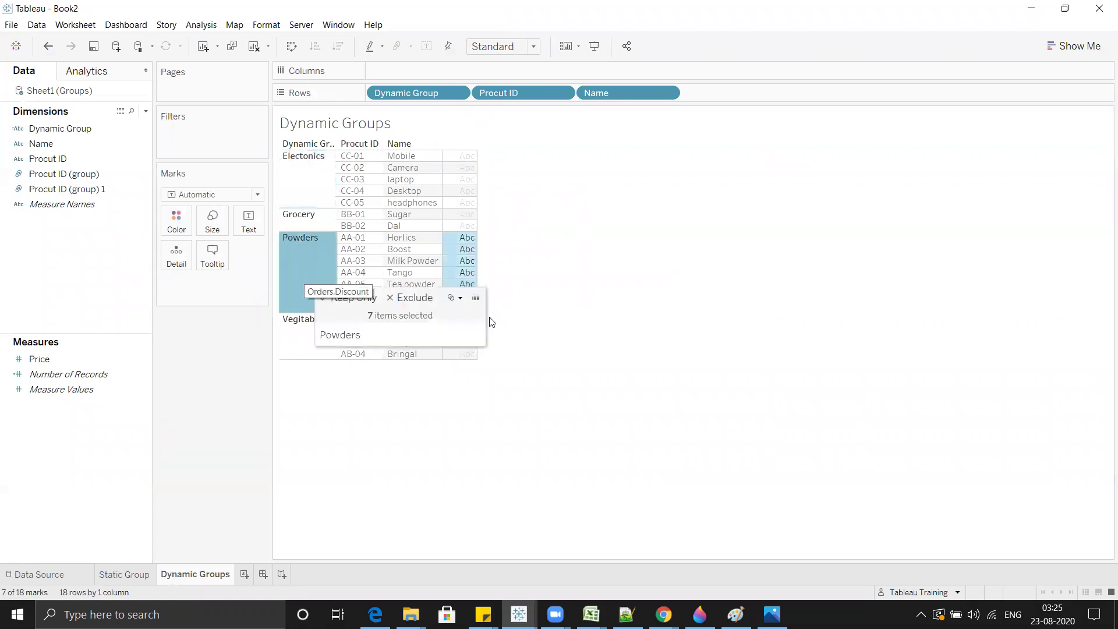
pyautogui.click(634, 335)
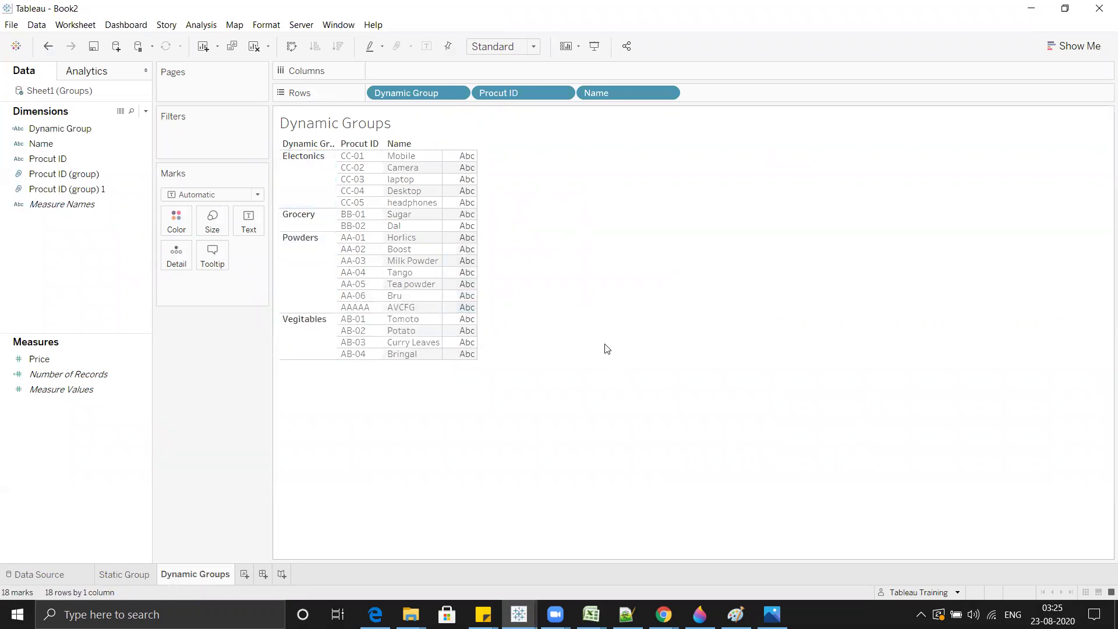
pyautogui.rightClick(57, 97)
pyautogui.click(81, 115)
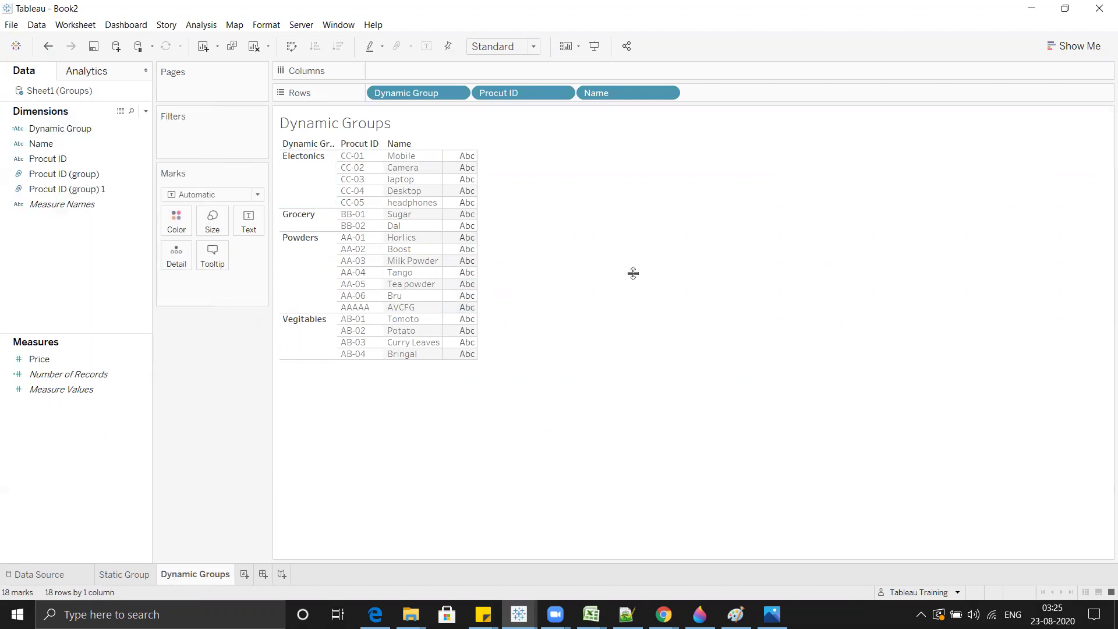
pyautogui.click(312, 303)
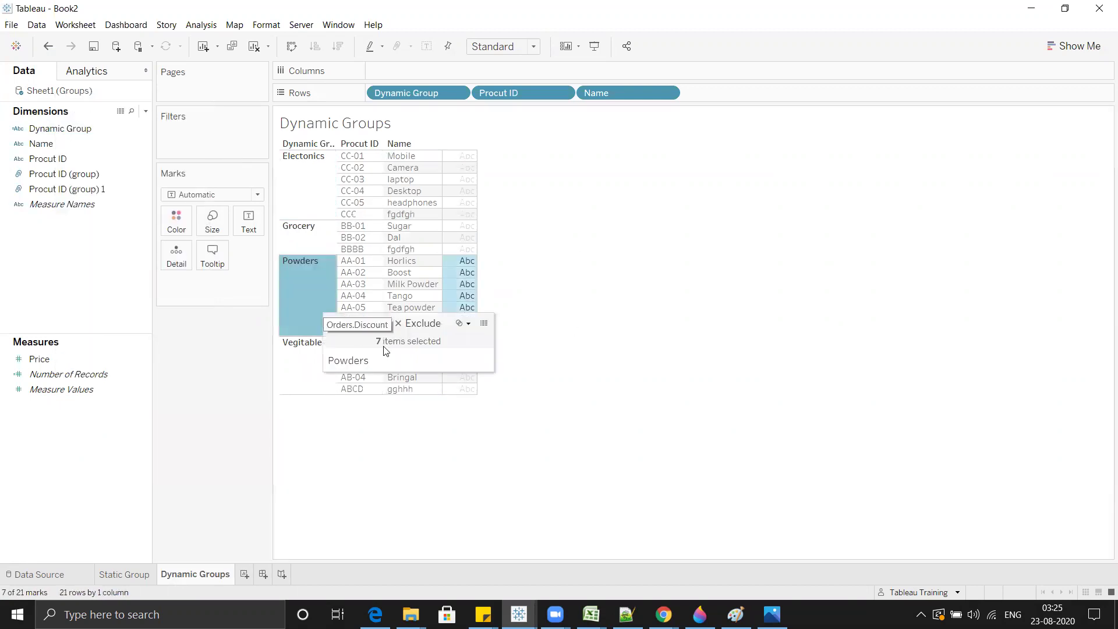
pyautogui.click(764, 394)
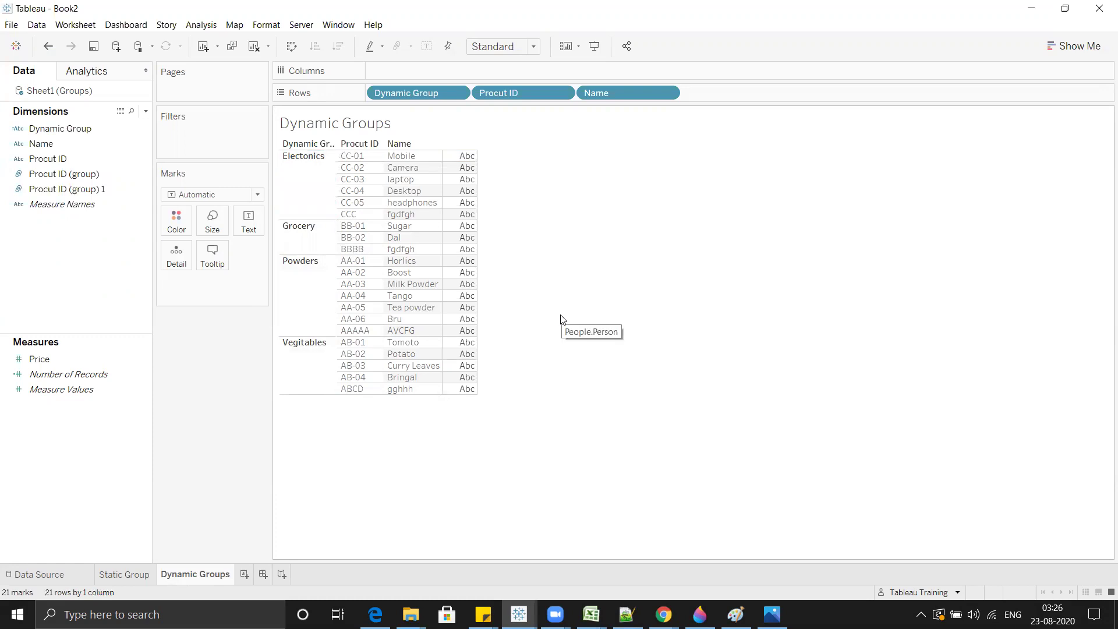
# Step: Edit the Dynamic Group calculation so its CONTAINS substrings are "AA-", "AB-", "BB-" and "CC-", and accept it
pyautogui.rightClick(97, 131)
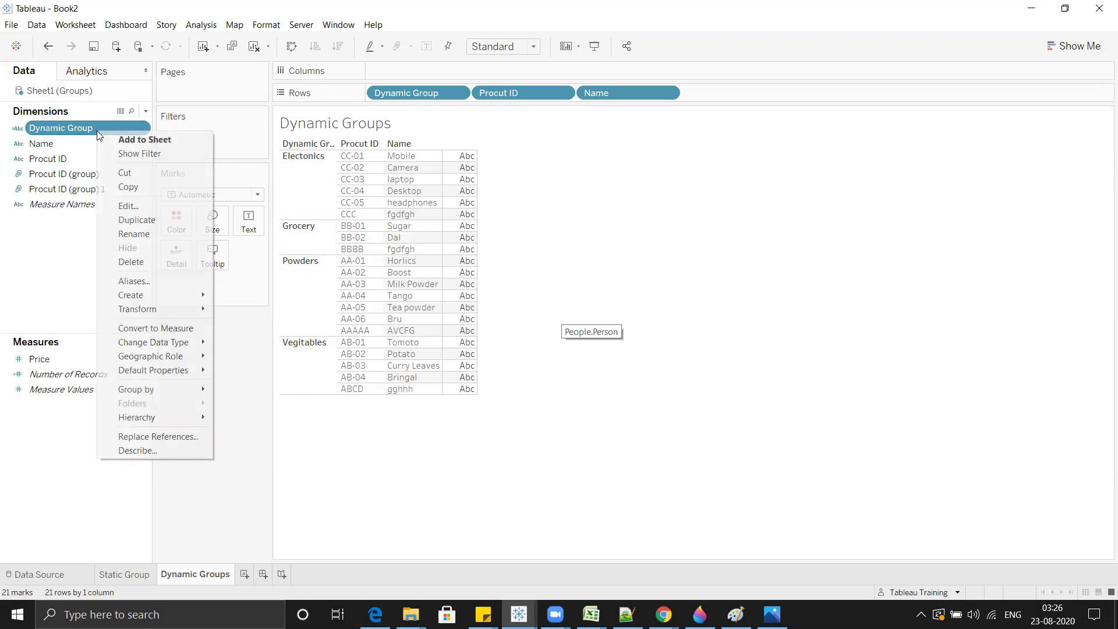
pyautogui.click(159, 204)
pyautogui.click(421, 206)
pyautogui.write('-") Then "Powders"')
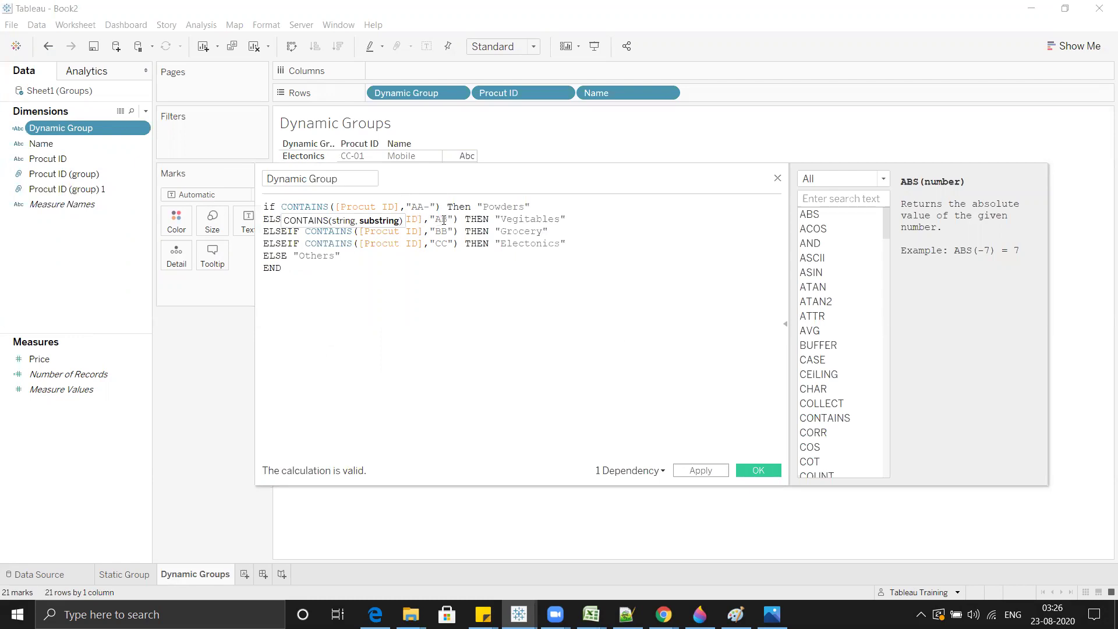
pyautogui.click(444, 221)
pyautogui.write('-')
pyautogui.click(447, 231)
pyautogui.write('-')
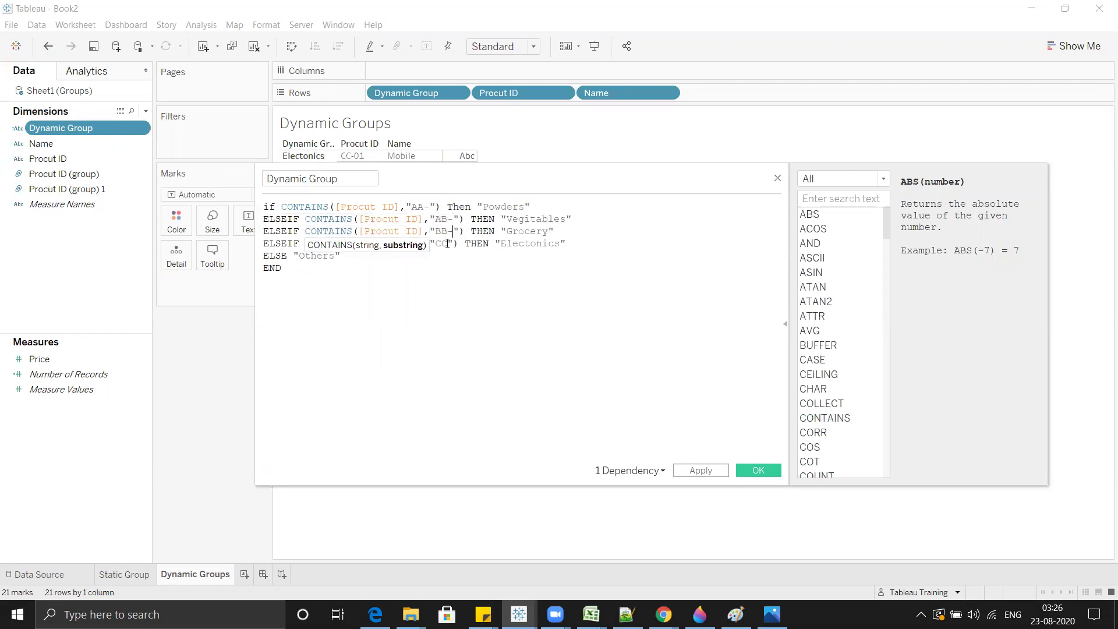
pyautogui.click(447, 244)
pyautogui.write('-')
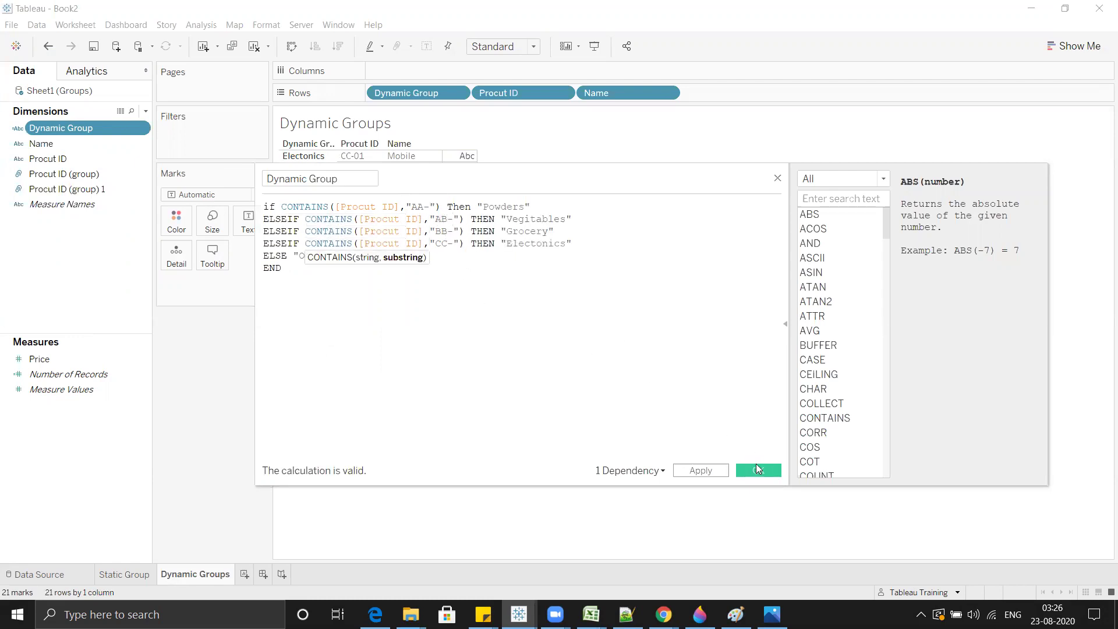
pyautogui.click(757, 469)
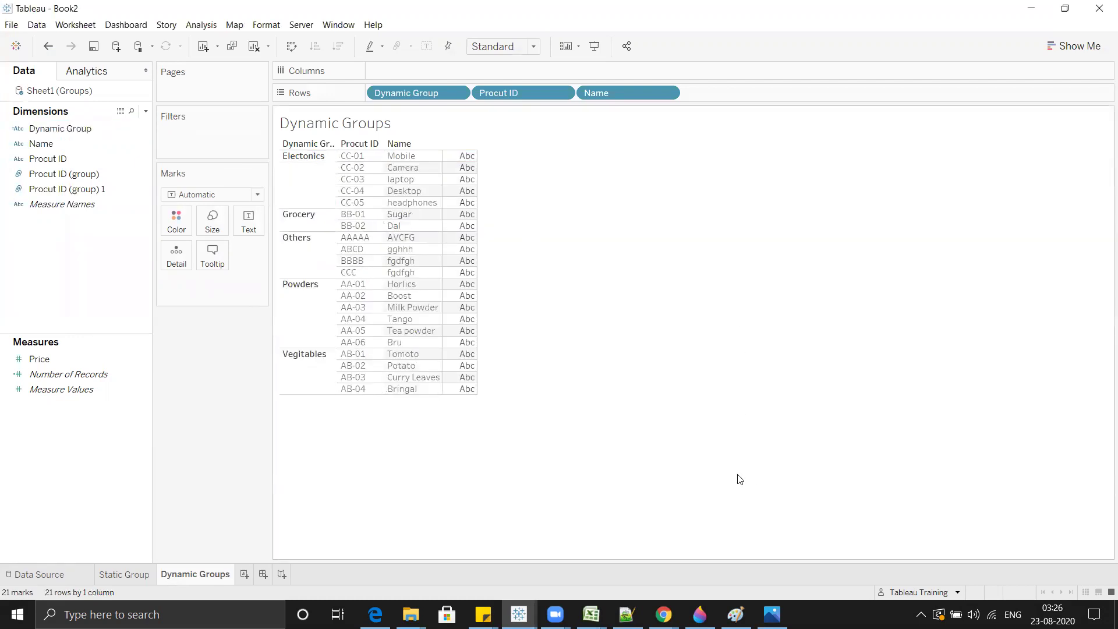
# Step: Examine which product IDs fall into the Others group on the Dynamic Groups sheet
pyautogui.click(303, 257)
pyautogui.click(585, 324)
pyautogui.click(309, 257)
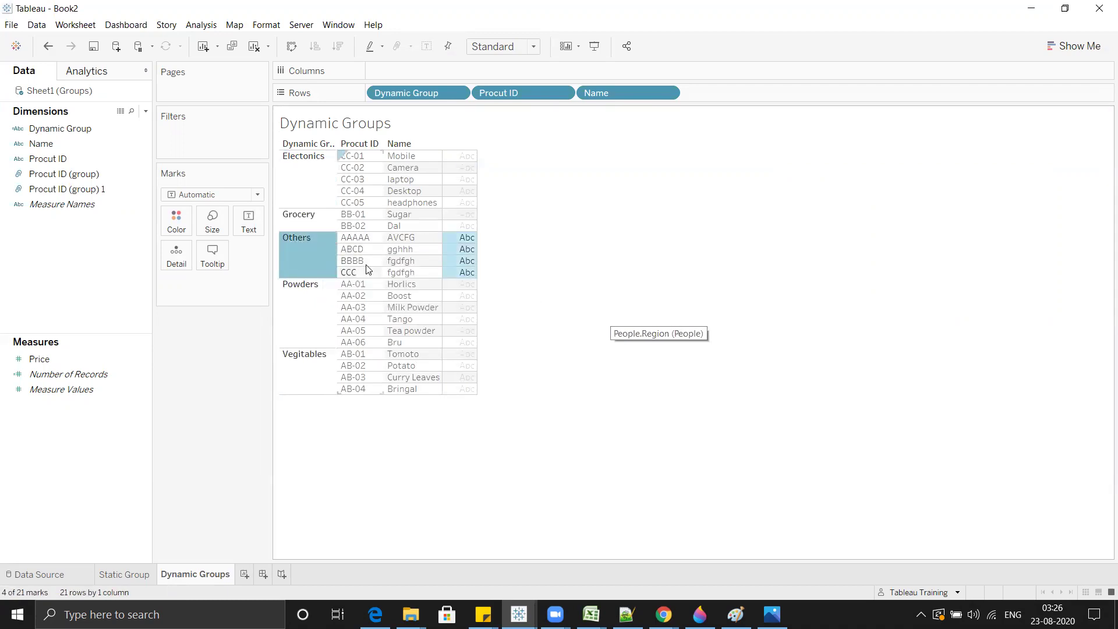
pyautogui.click(623, 274)
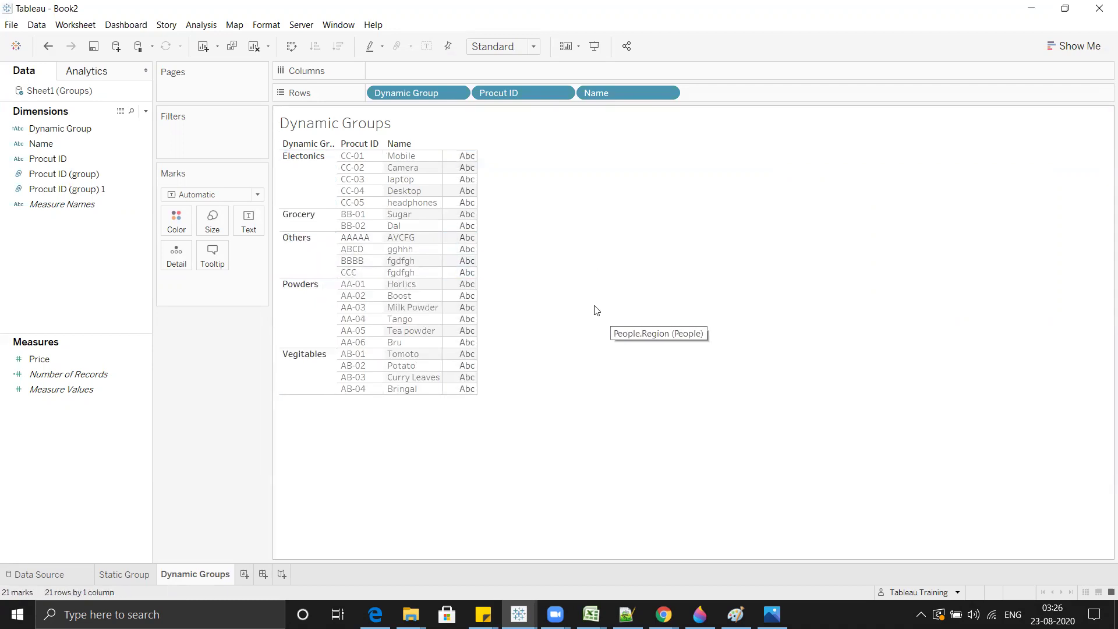
# Step: Refresh the Sheet1 (Groups) data source again and check the grouping on the Static Group sheet
pyautogui.rightClick(69, 91)
pyautogui.click(82, 108)
pyautogui.click(134, 573)
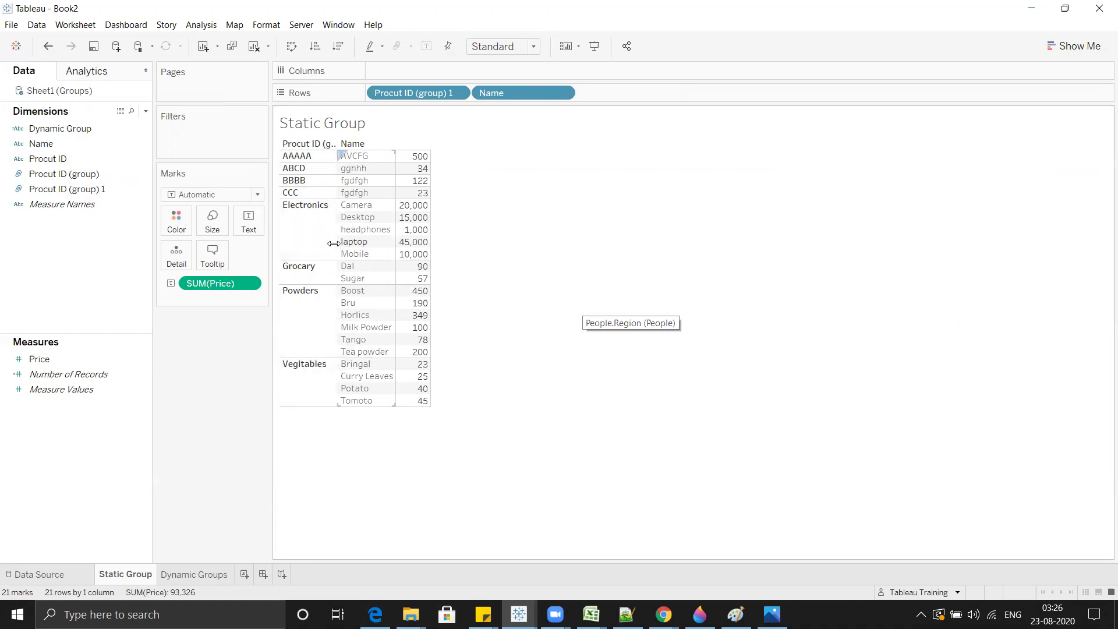
# Step: Switch to the Groups workbook in Excel and add a product in row 23 with ID CC-06, name ABCD and price 40000
pyautogui.moveTo(591, 614)
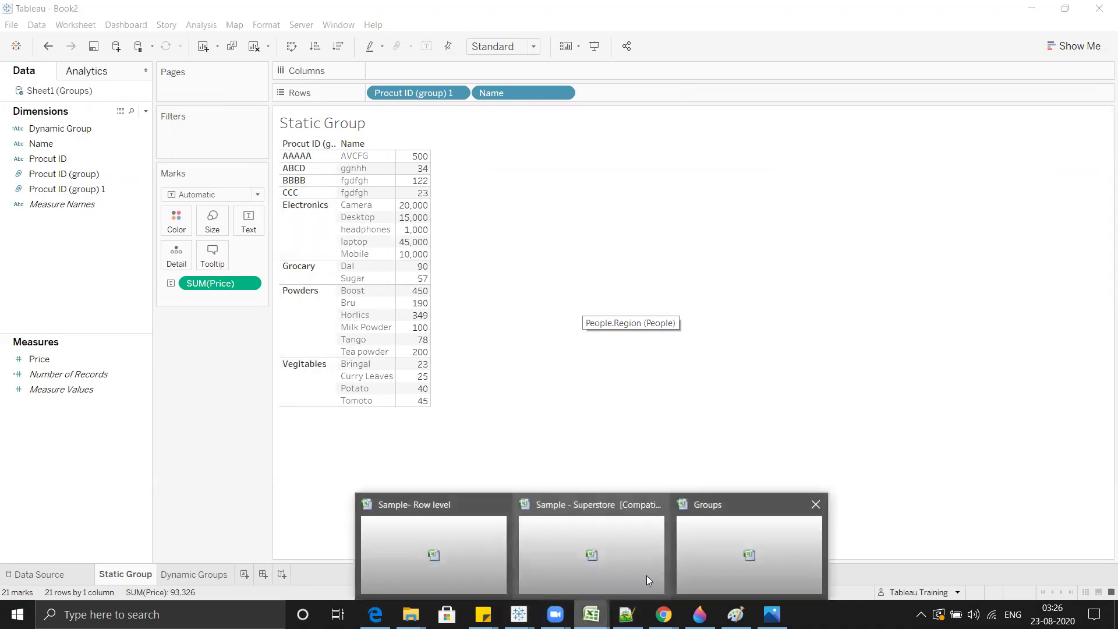
pyautogui.click(732, 568)
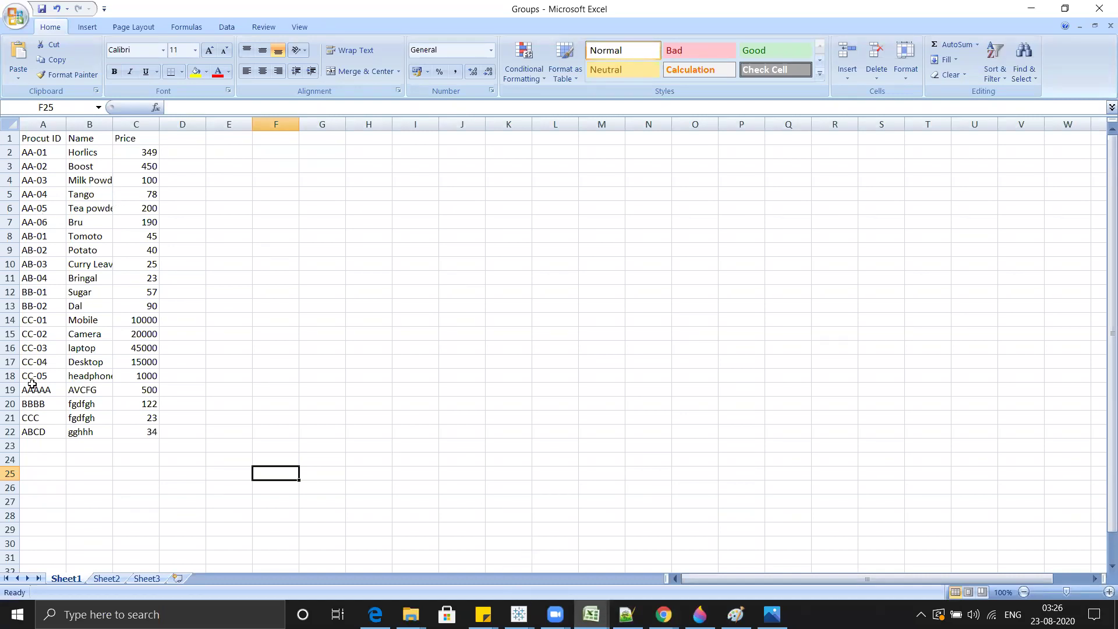
pyautogui.click(39, 445)
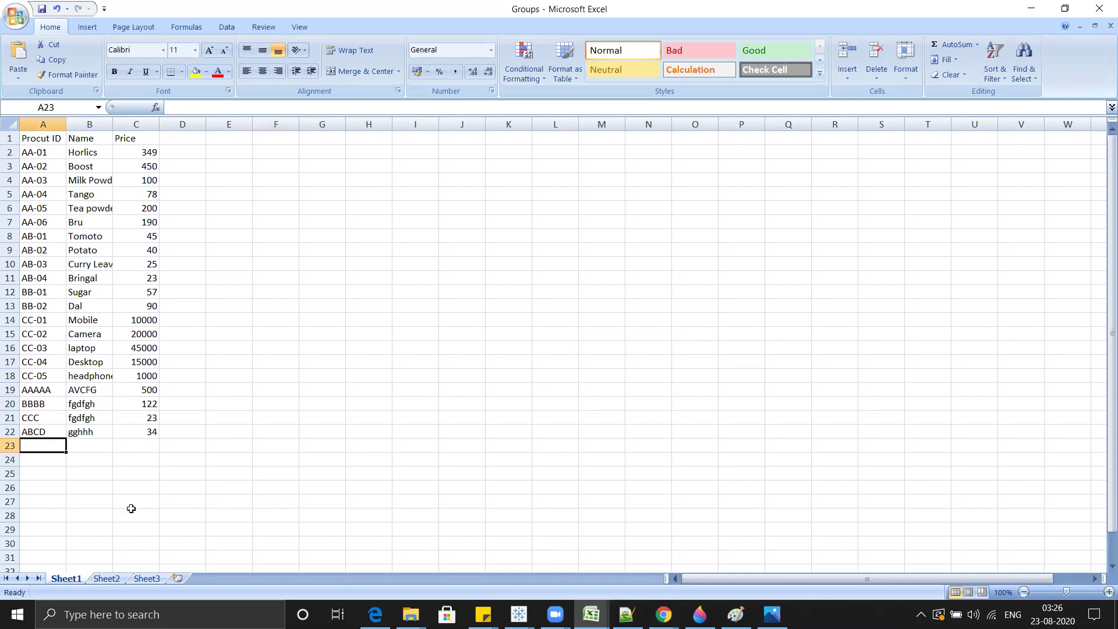
pyautogui.write('CC-06')
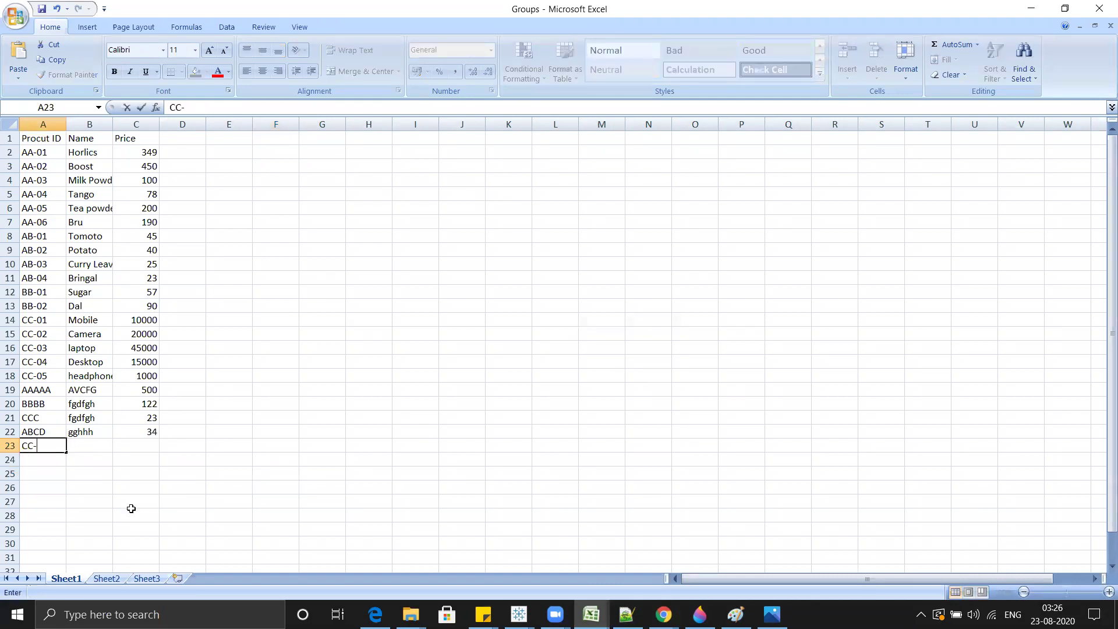
pyautogui.click(86, 443)
pyautogui.write('A')
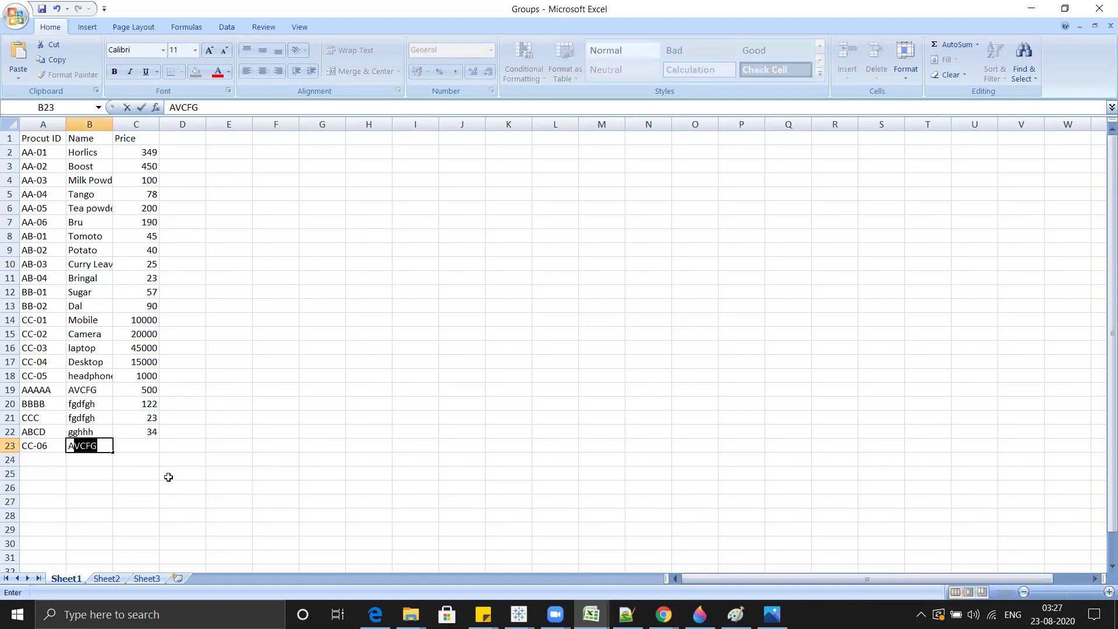
pyautogui.write('BCD')
pyautogui.press('Tab')
pyautogui.write('4000')
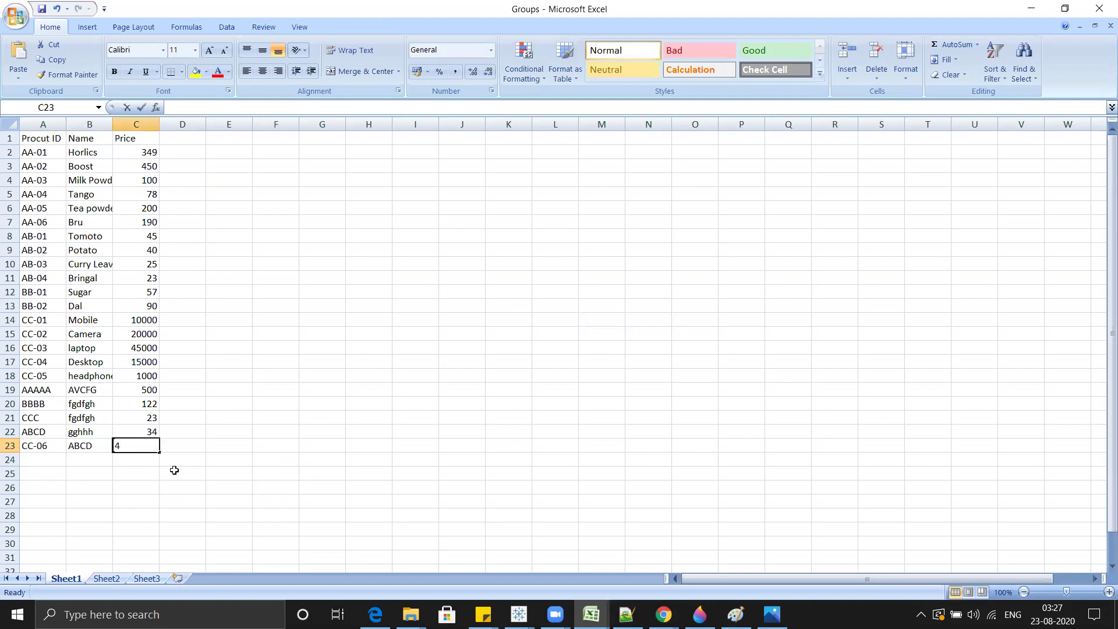
pyautogui.click(165, 467)
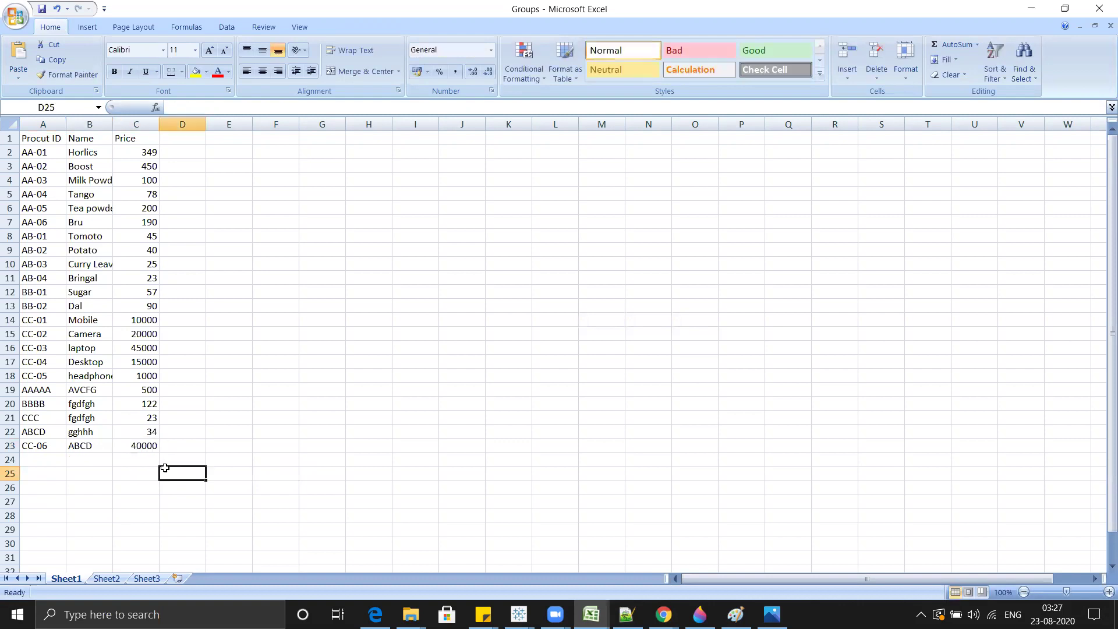
pyautogui.click(50, 448)
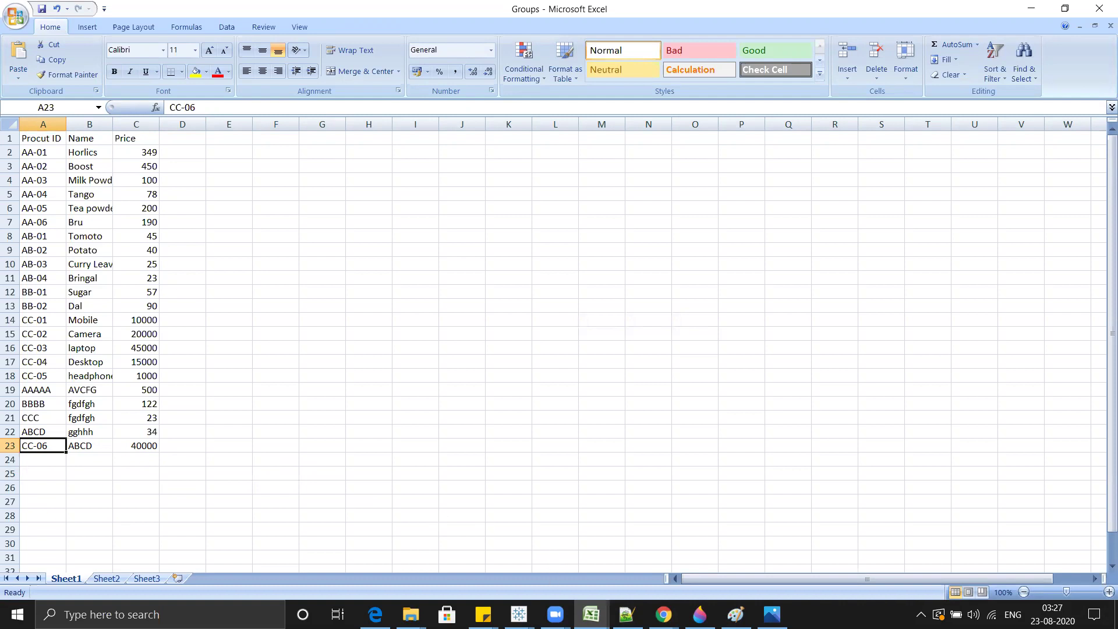
# Step: Back in Tableau, refresh the Groups data source and add Procut ID before Name on the Static Group sheet's Rows
pyautogui.moveTo(519, 615)
pyautogui.click(815, 548)
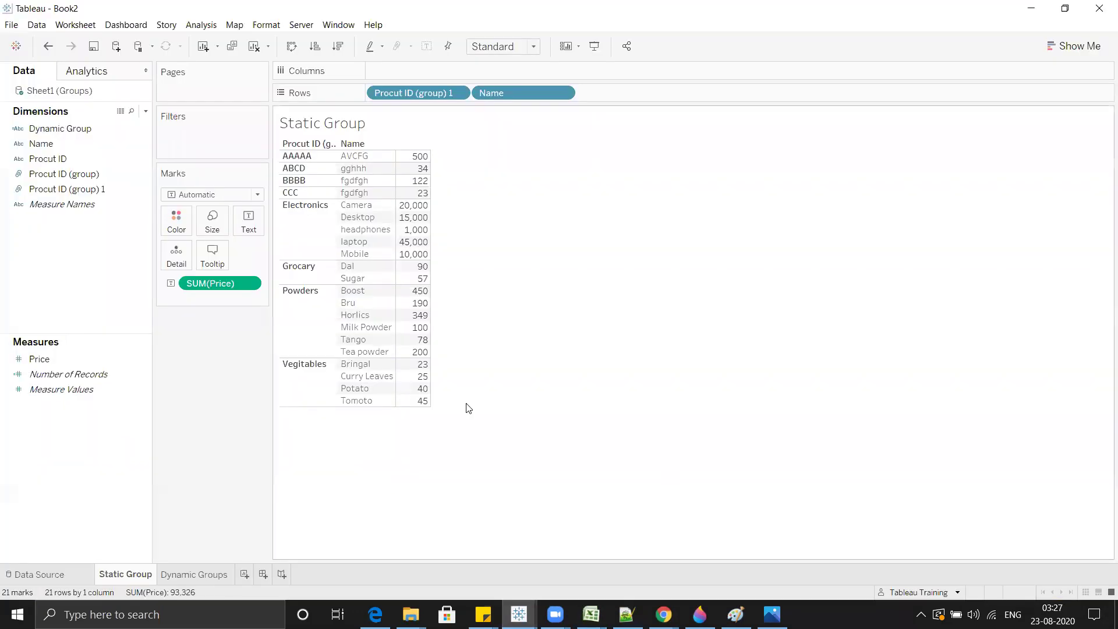
pyautogui.click(216, 578)
pyautogui.click(146, 575)
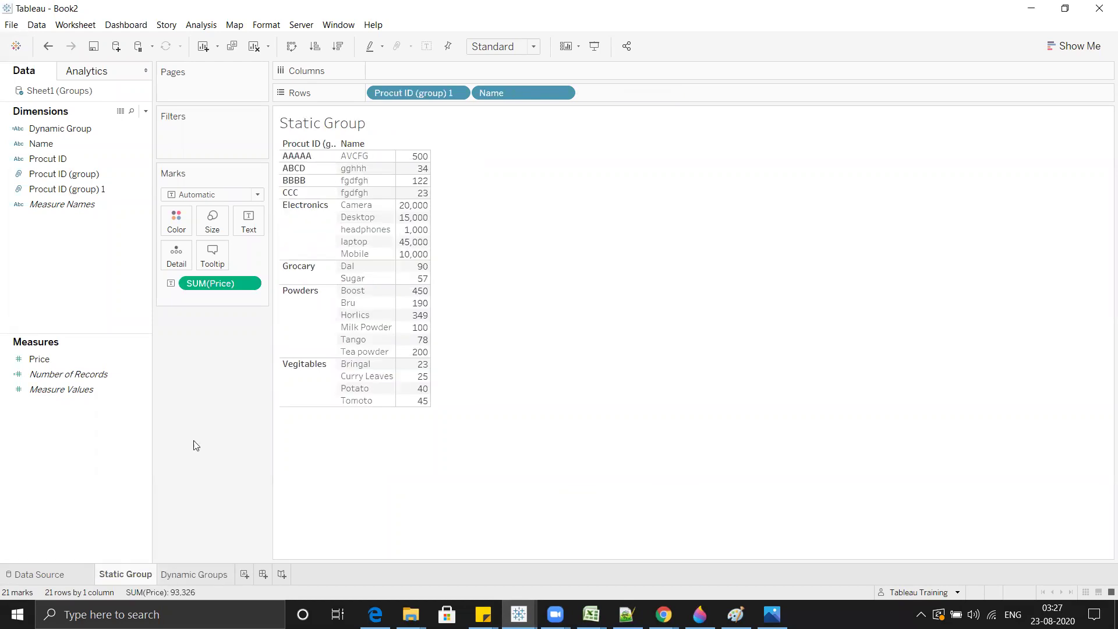
pyautogui.rightClick(55, 93)
pyautogui.click(86, 112)
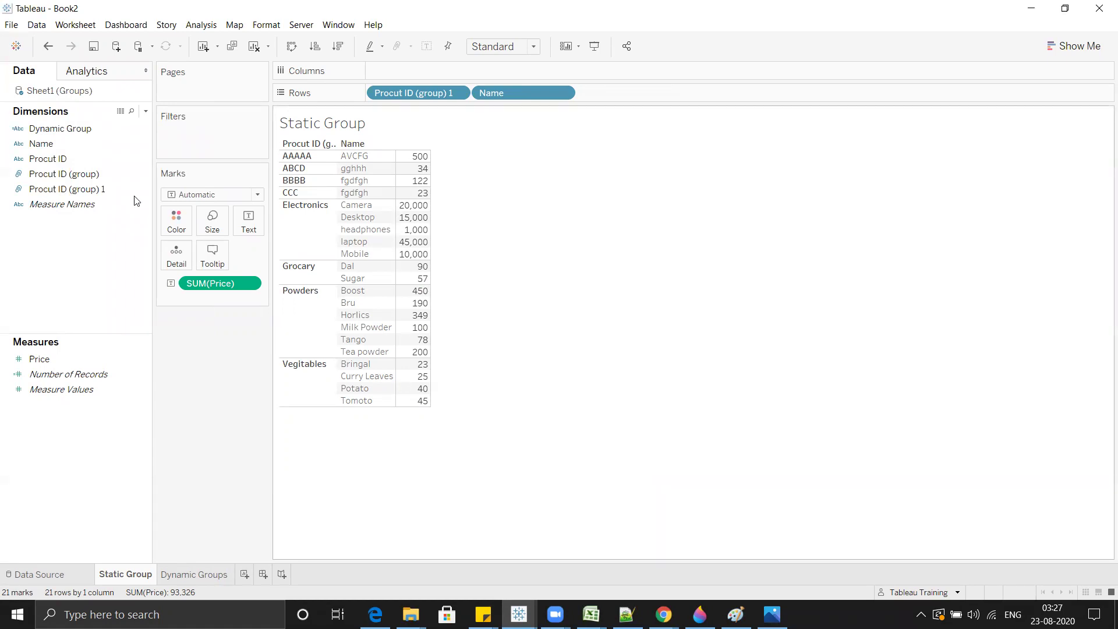
pyautogui.moveTo(51, 158); pyautogui.dragTo(470, 96)
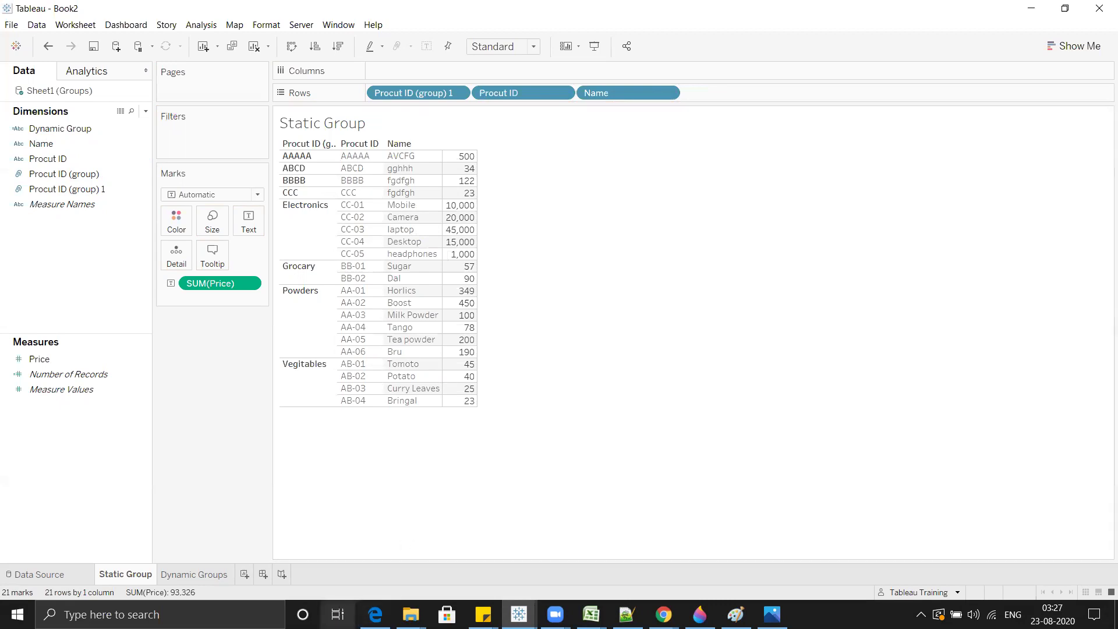
# Step: Save the Groups workbook in Excel, and refresh the Sheet1 (Groups) data source back in Tableau
pyautogui.moveTo(591, 614)
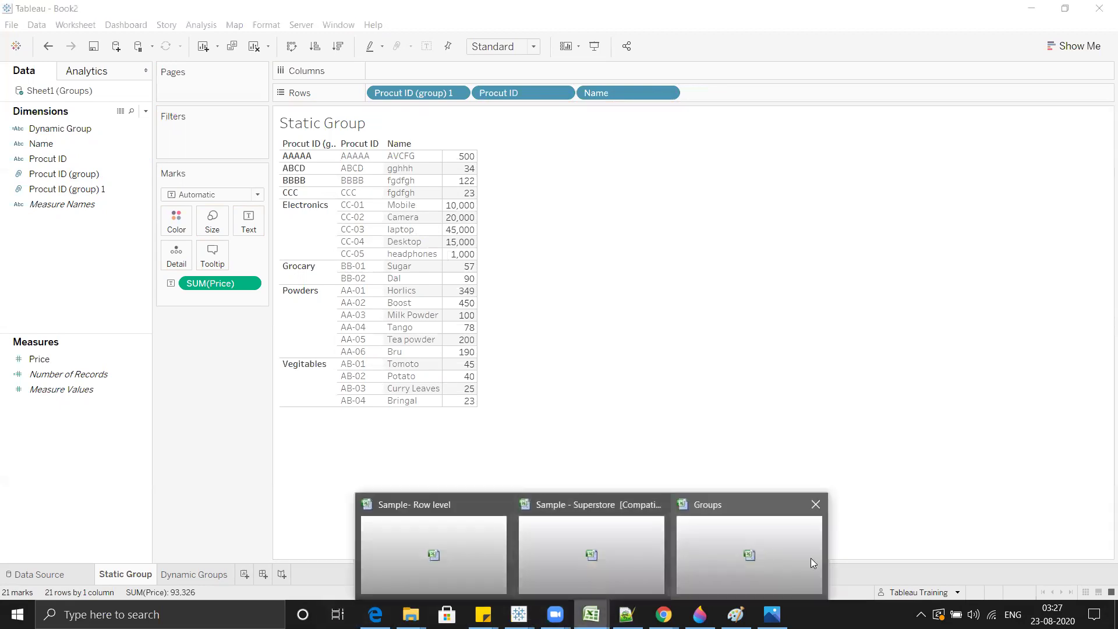
pyautogui.click(811, 557)
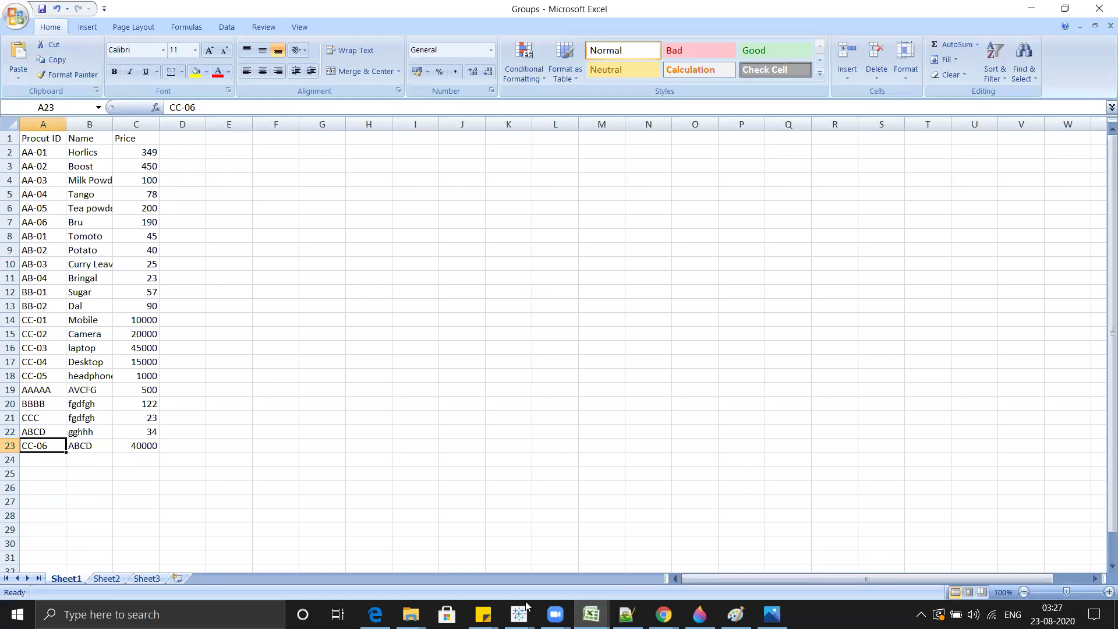
pyautogui.moveTo(523, 612)
pyautogui.click(826, 558)
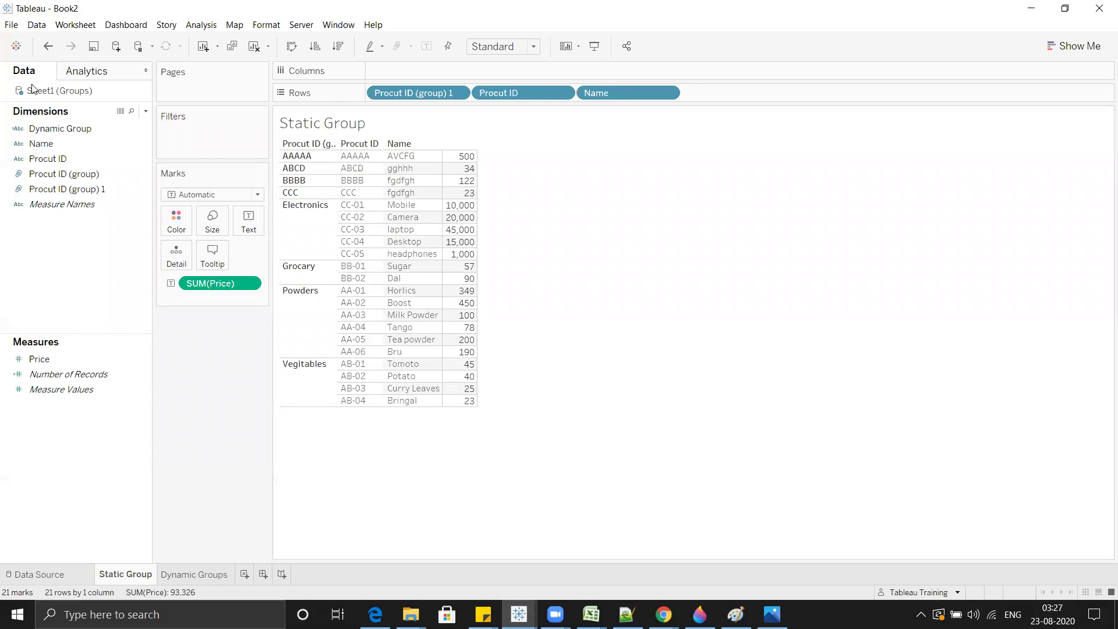
pyautogui.rightClick(41, 91)
pyautogui.click(67, 110)
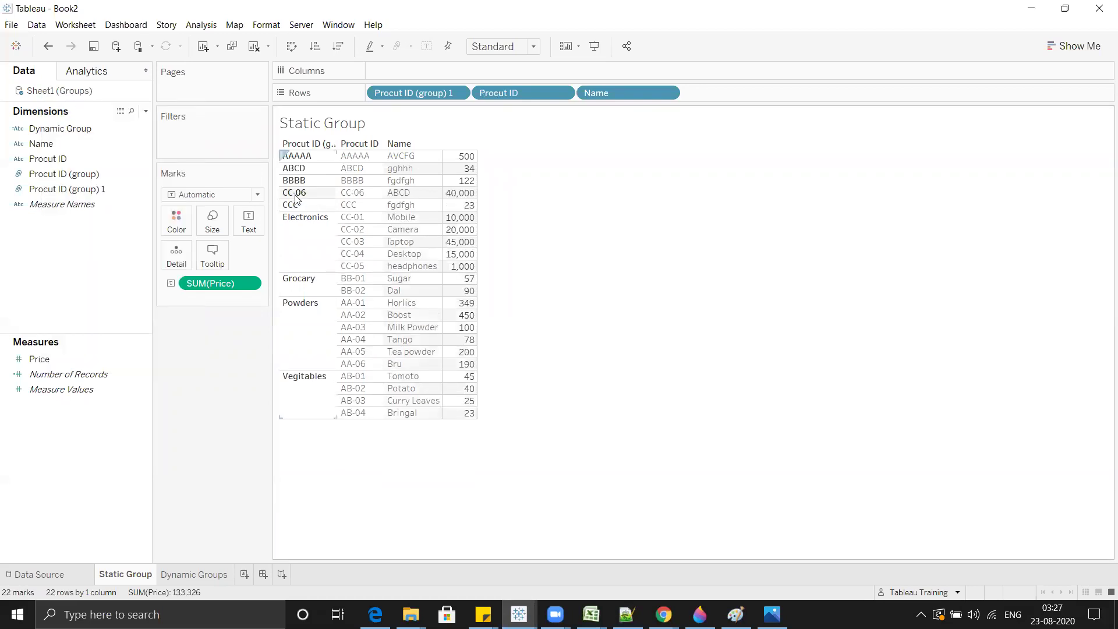
# Step: Compare how CC-06 is grouped on the Static Group sheet and on the Dynamic Groups sheet
pyautogui.click(291, 197)
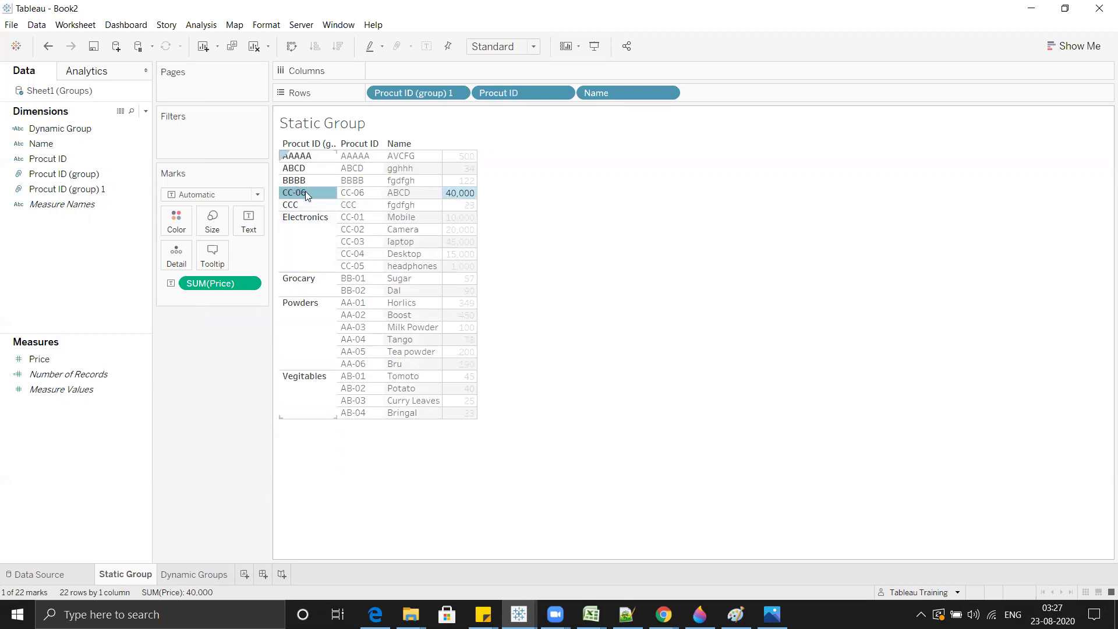
pyautogui.click(296, 232)
pyautogui.click(647, 256)
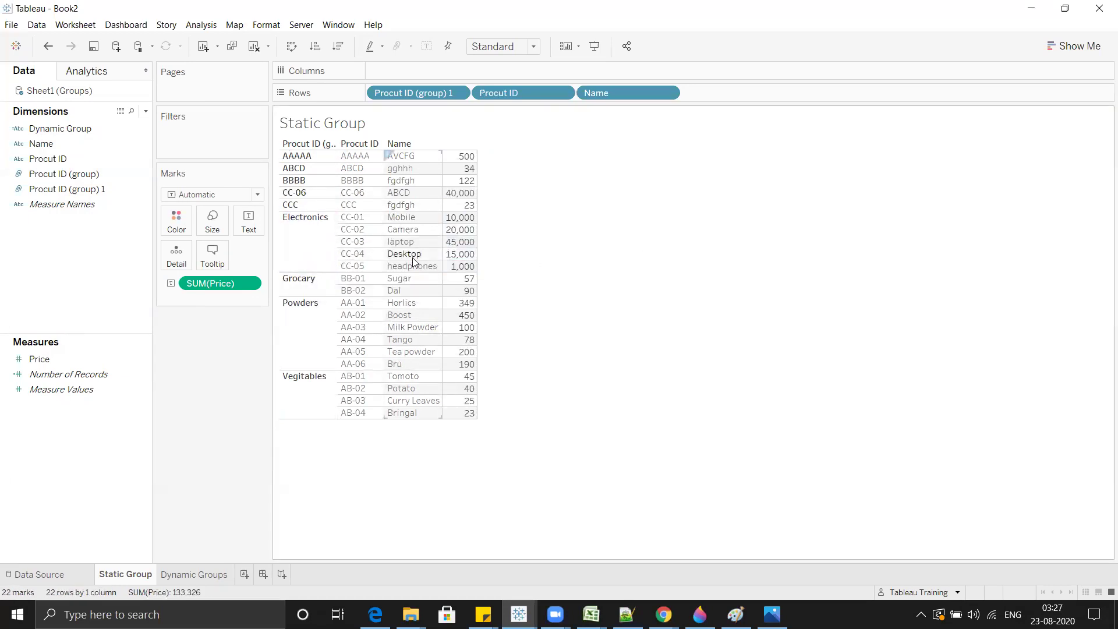
pyautogui.click(304, 194)
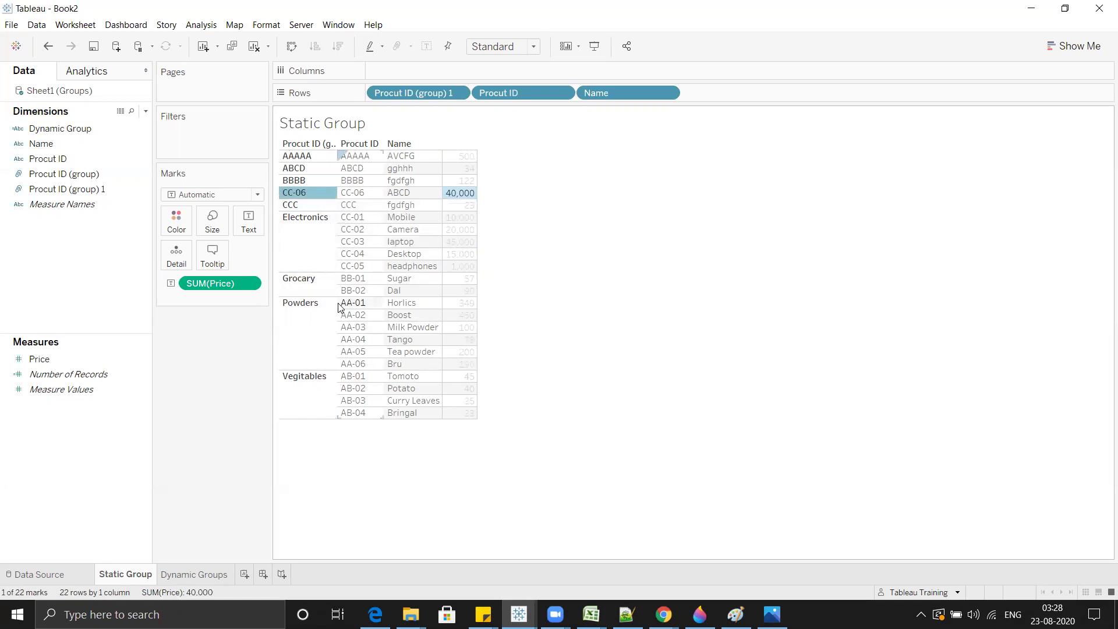
pyautogui.click(195, 579)
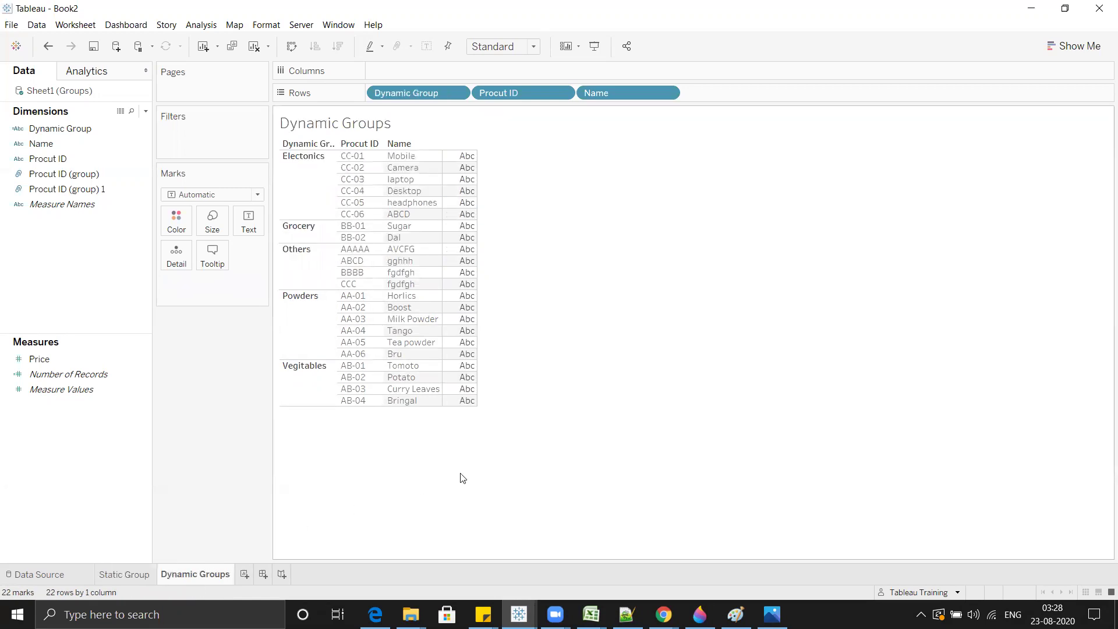
pyautogui.click(352, 213)
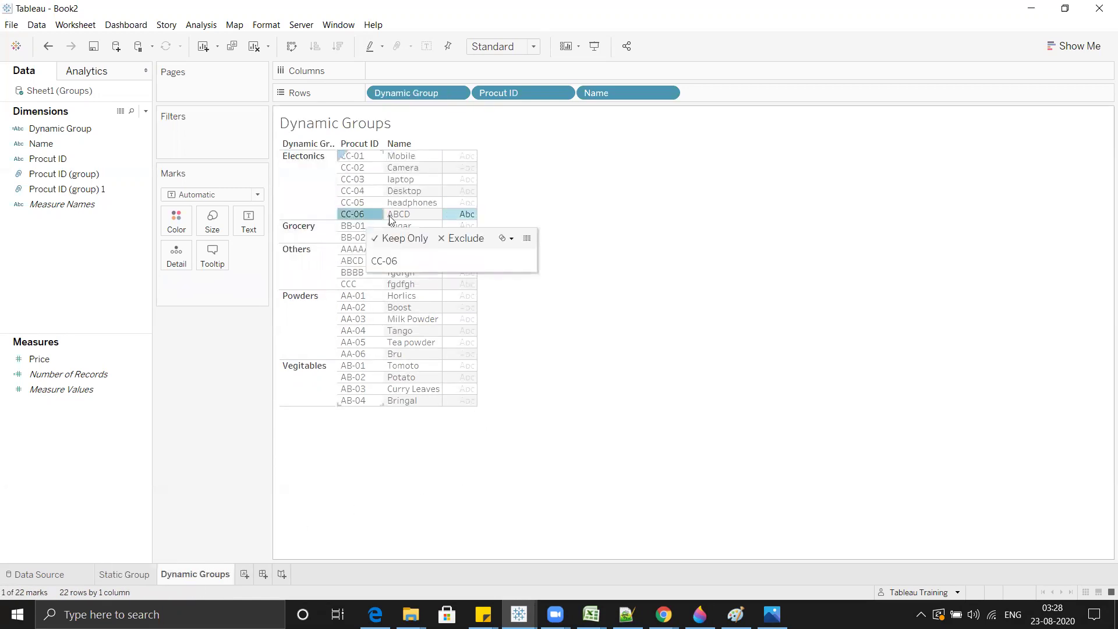
pyautogui.click(315, 190)
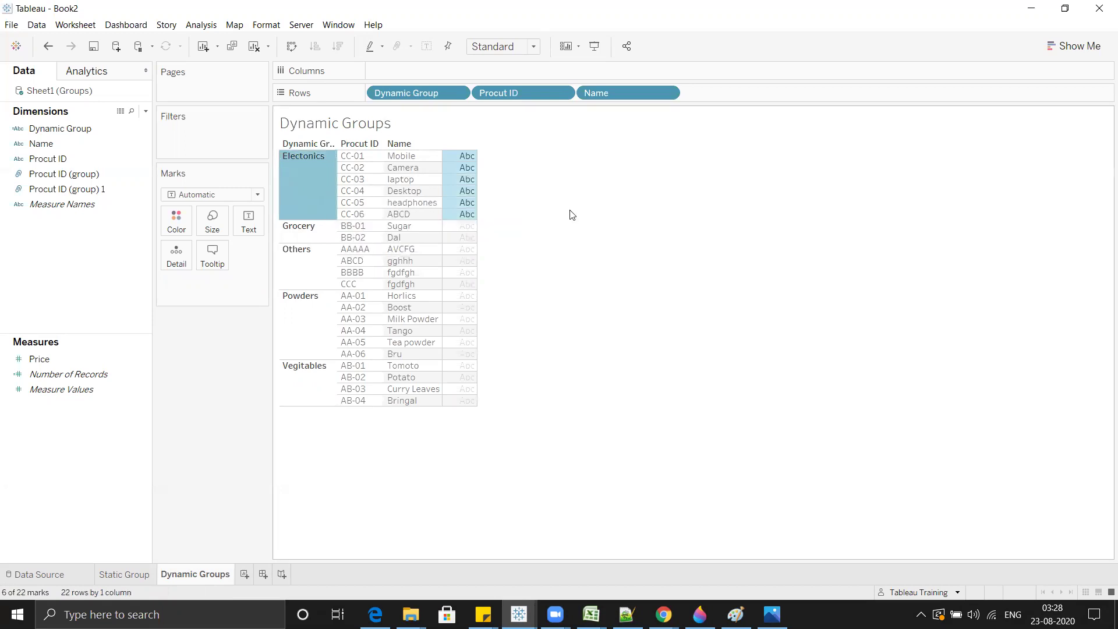